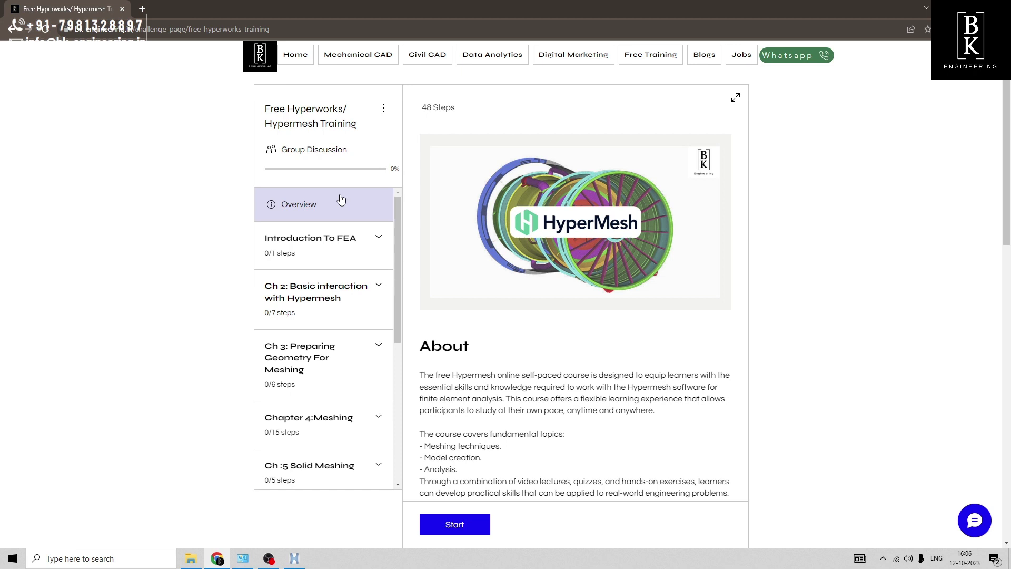
Open the Model Organization assignment document from Ch 2 of the Hypermesh course and review its objectives and Step 1
click(353, 288)
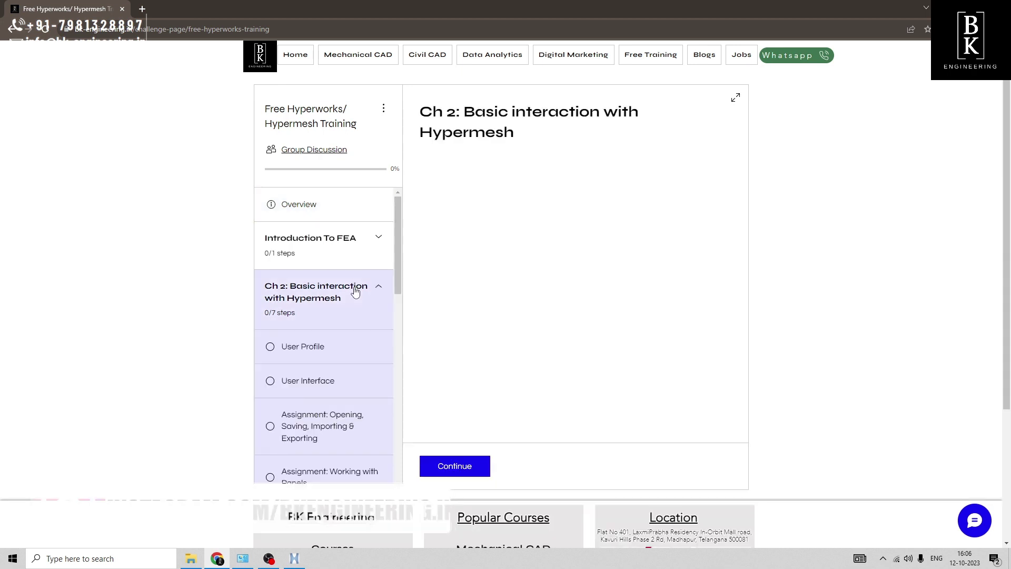
scroll(314, 360, down, 2)
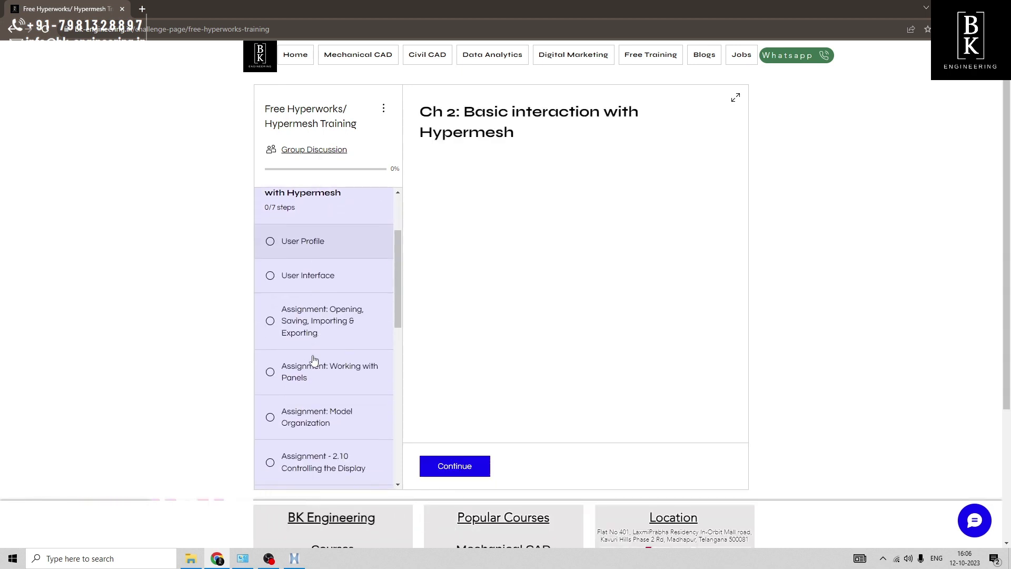
click(310, 425)
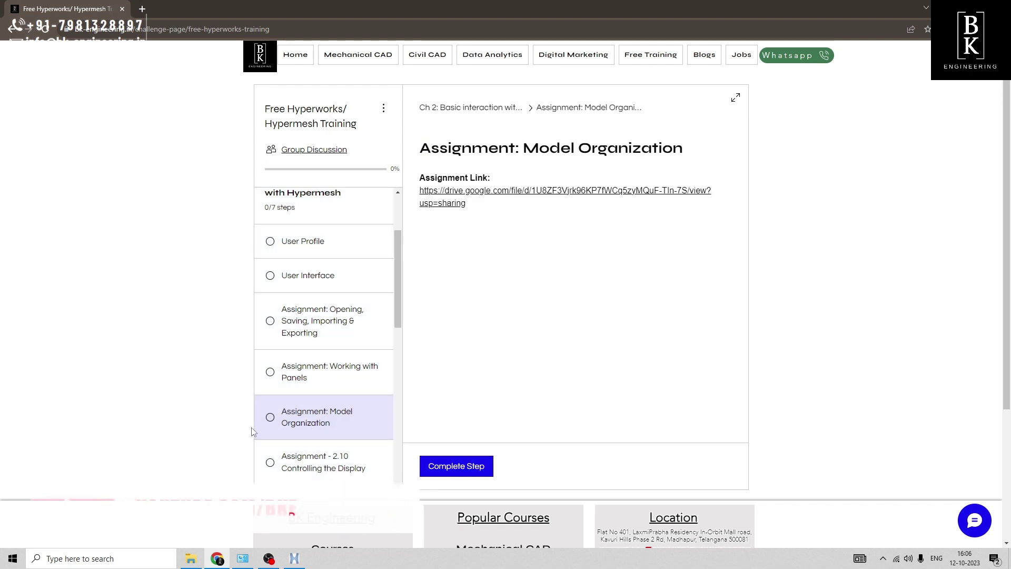
click(470, 196)
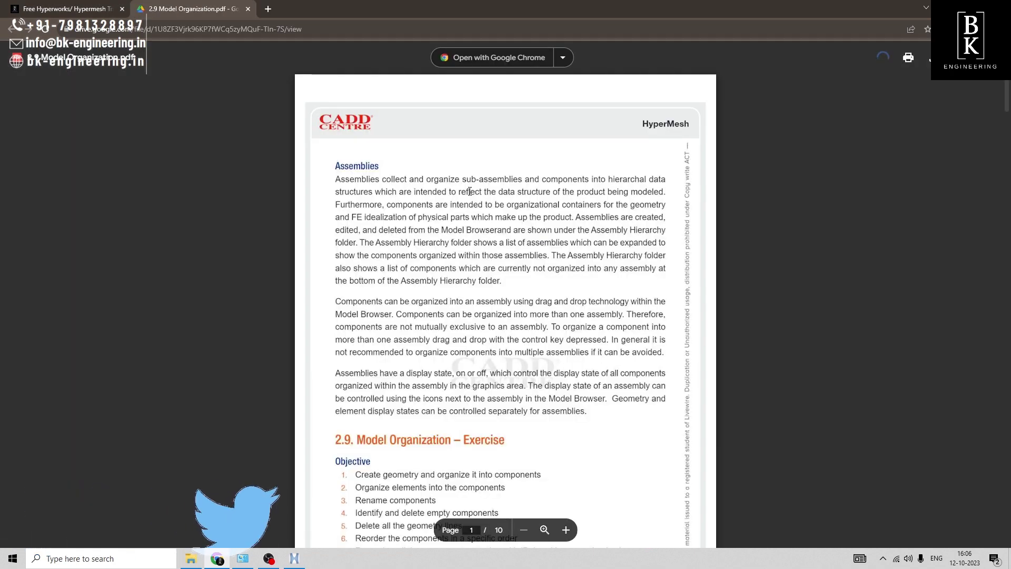
scroll(470, 192, down, 6)
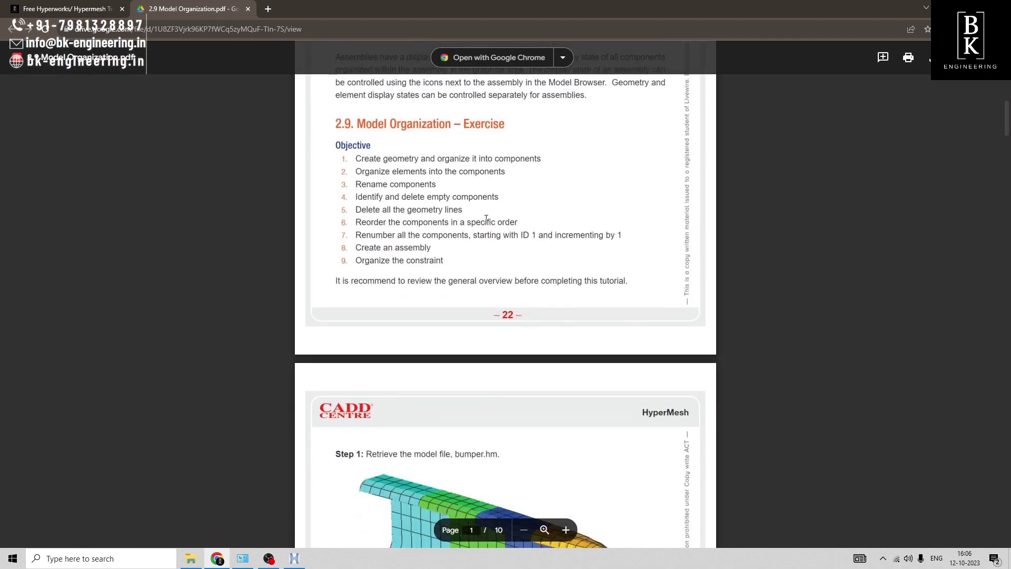
scroll(361, 165, down, 2)
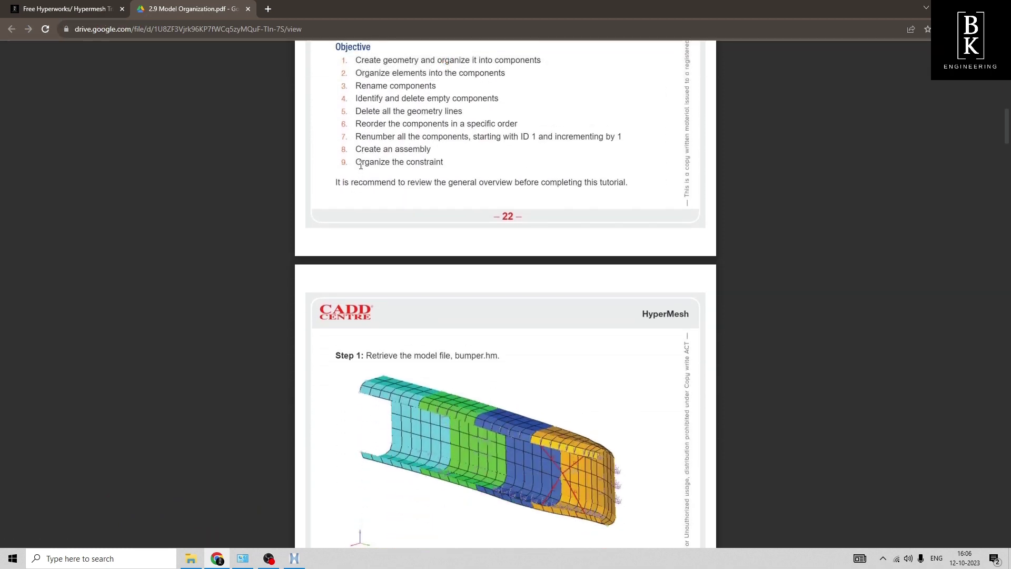
scroll(360, 165, up, 2)
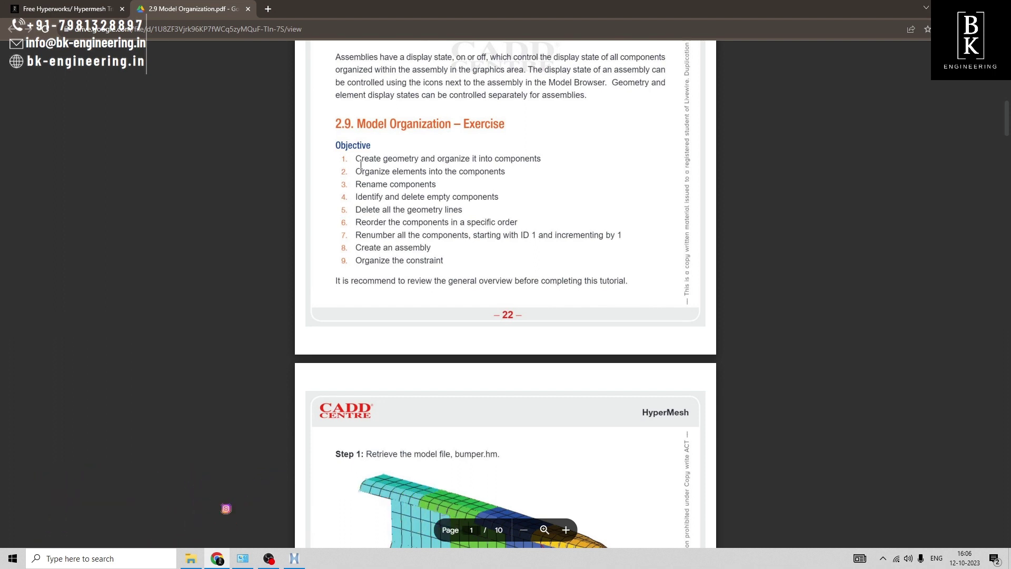
scroll(470, 284, down, 5)
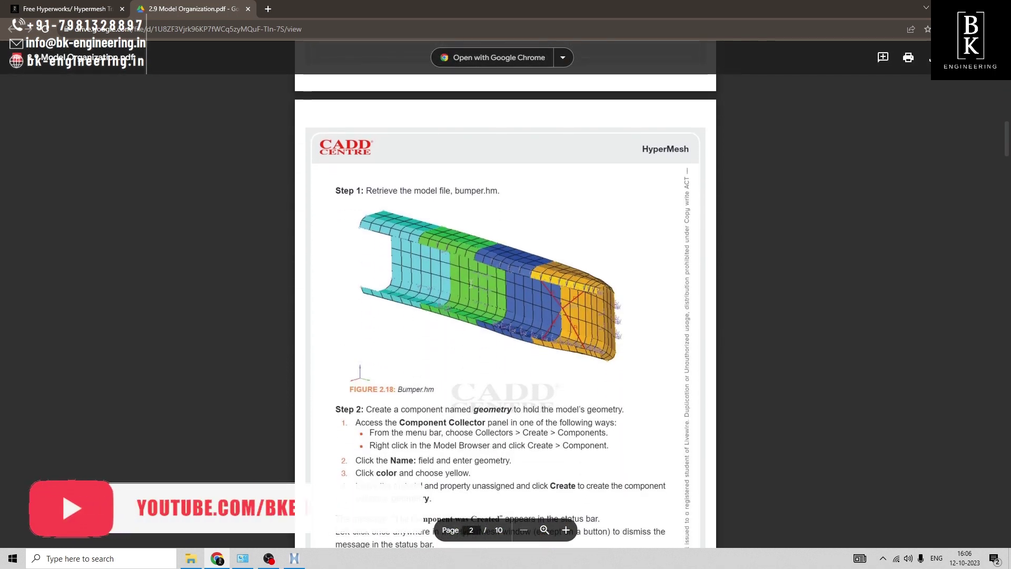
Switch to HyperWorks and open the model file bumper.hm from the Chapter2 folder
click(296, 561)
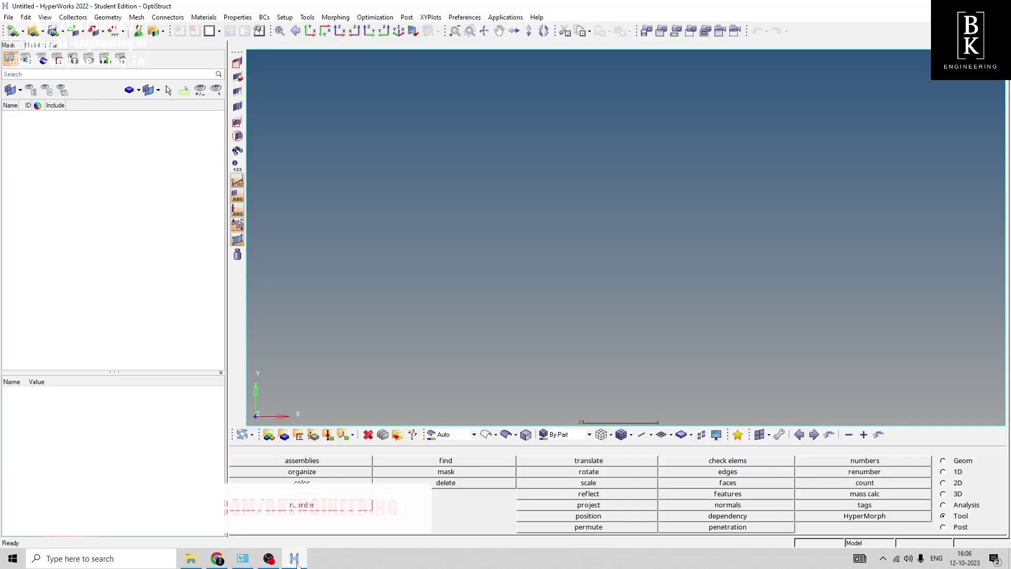
click(33, 32)
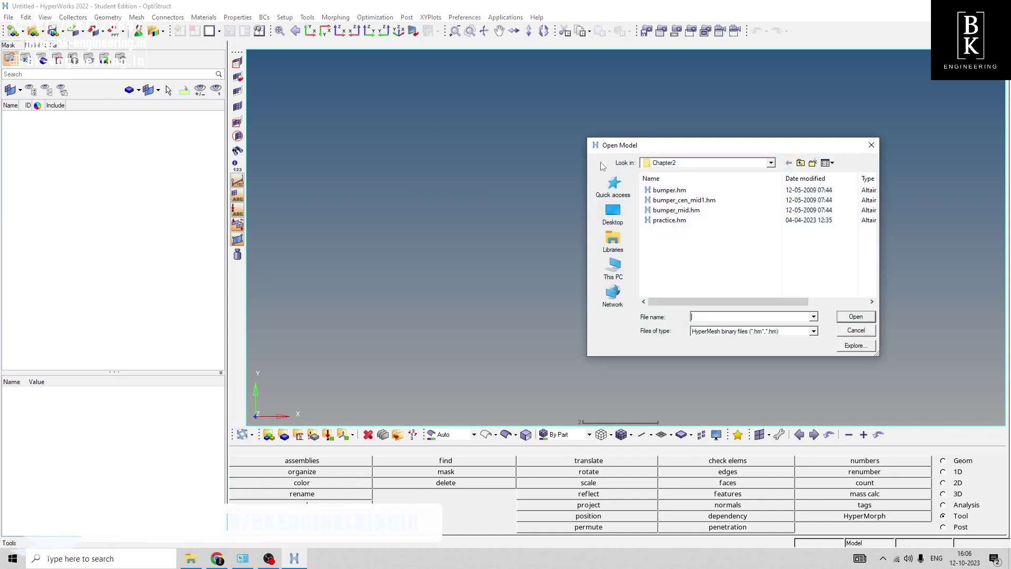
click(670, 193)
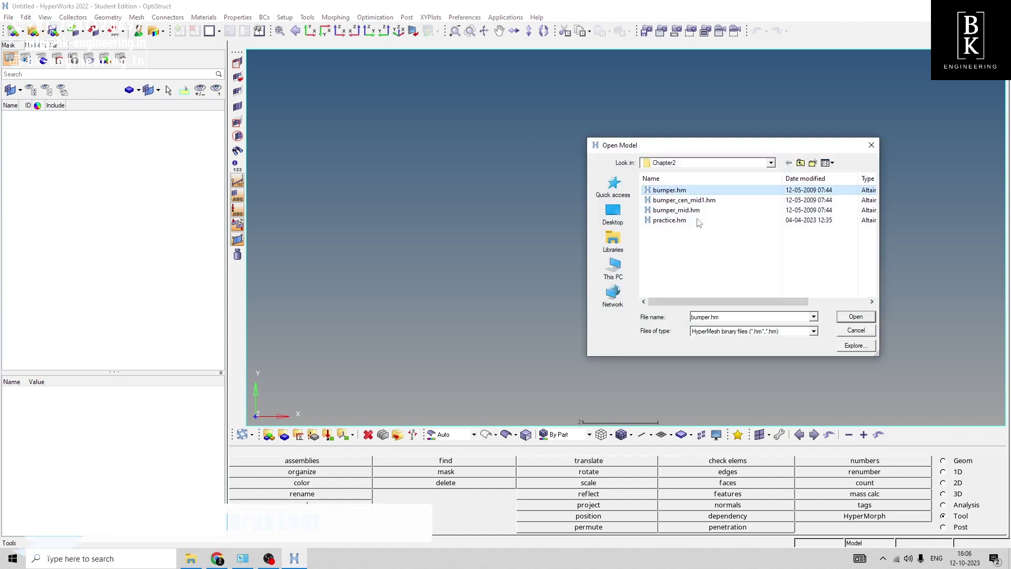
click(853, 317)
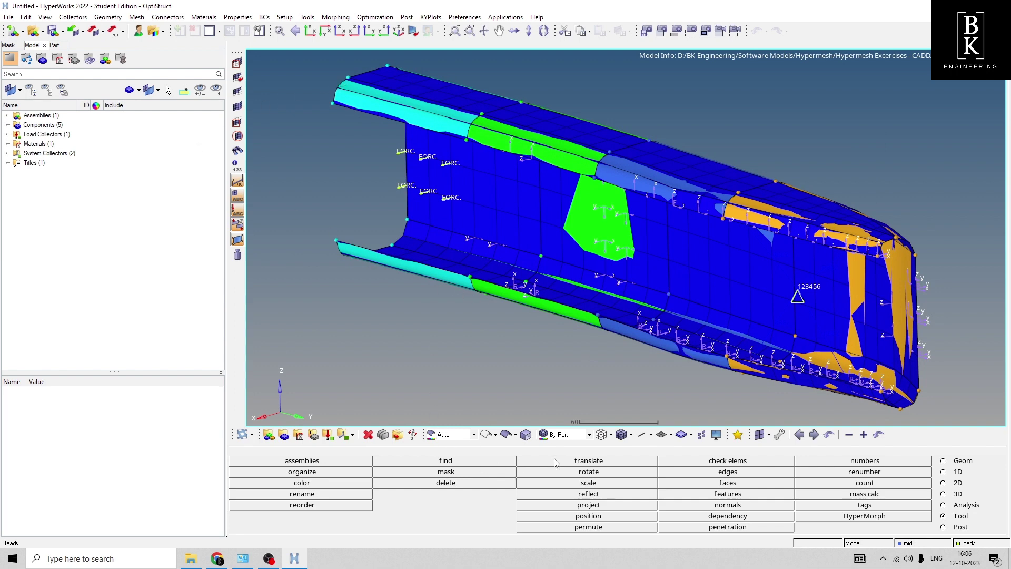
Display the bumper's geometry as wireframe coloured by component and list the model's components
click(485, 435)
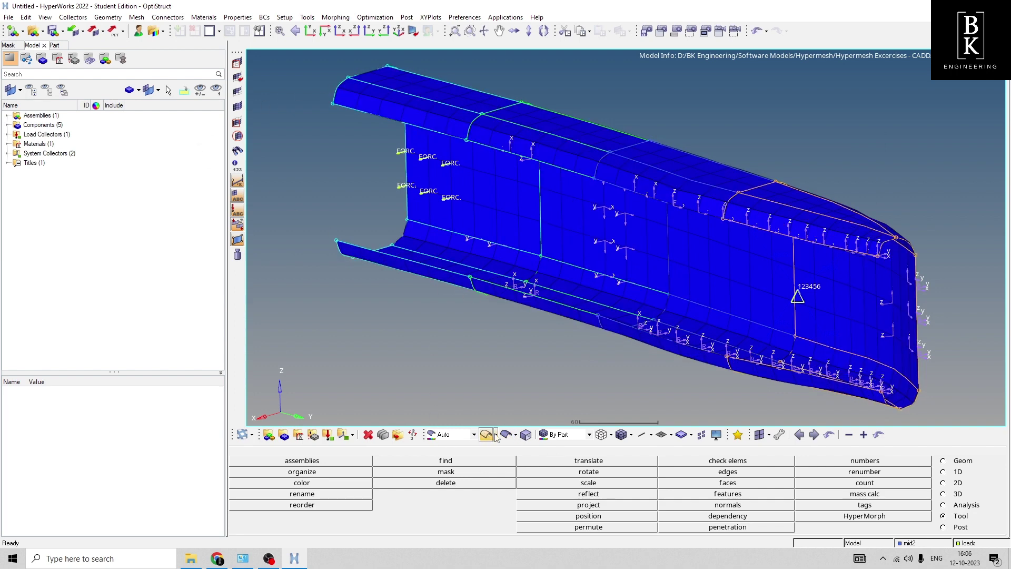
click(43, 59)
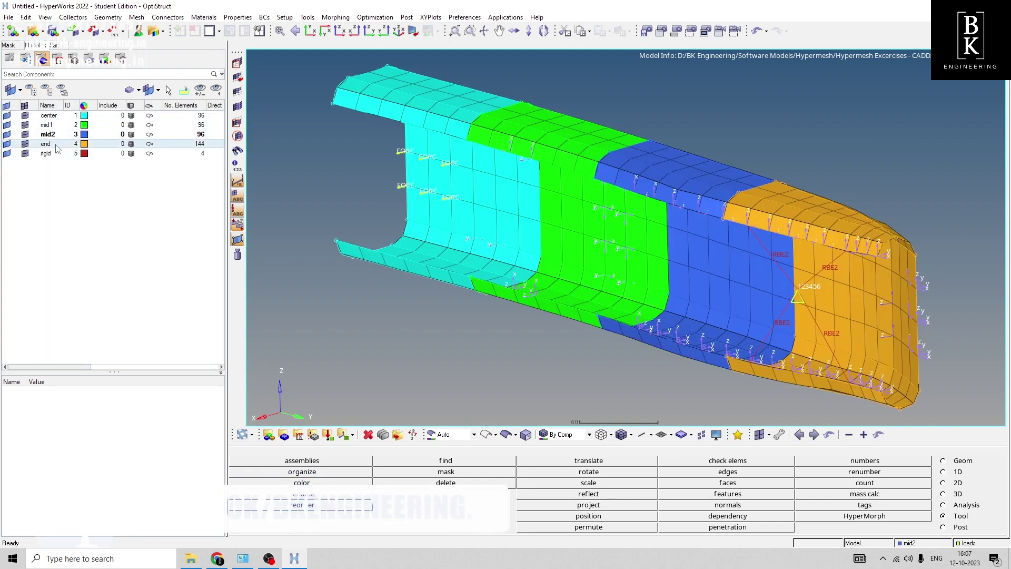
click(9, 58)
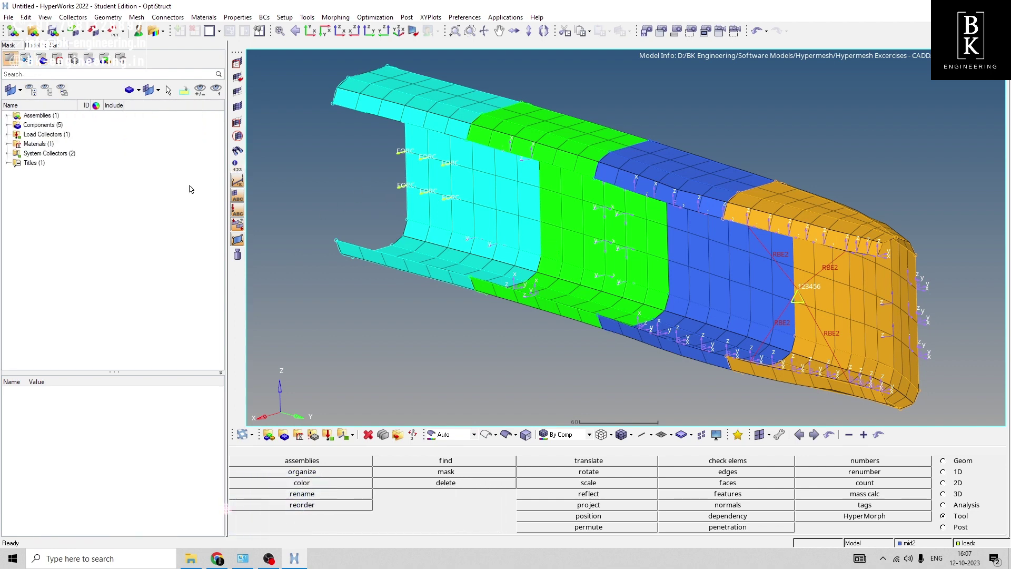
click(7, 125)
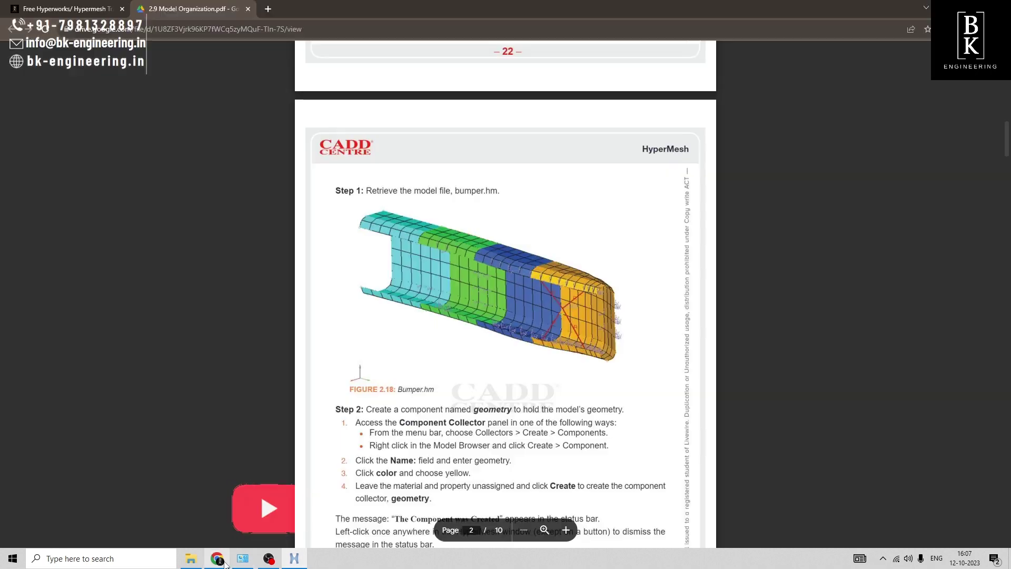
Check Step 2 of the exercise document in the browser and create a component named GEOMETRY in HyperWorks
click(217, 558)
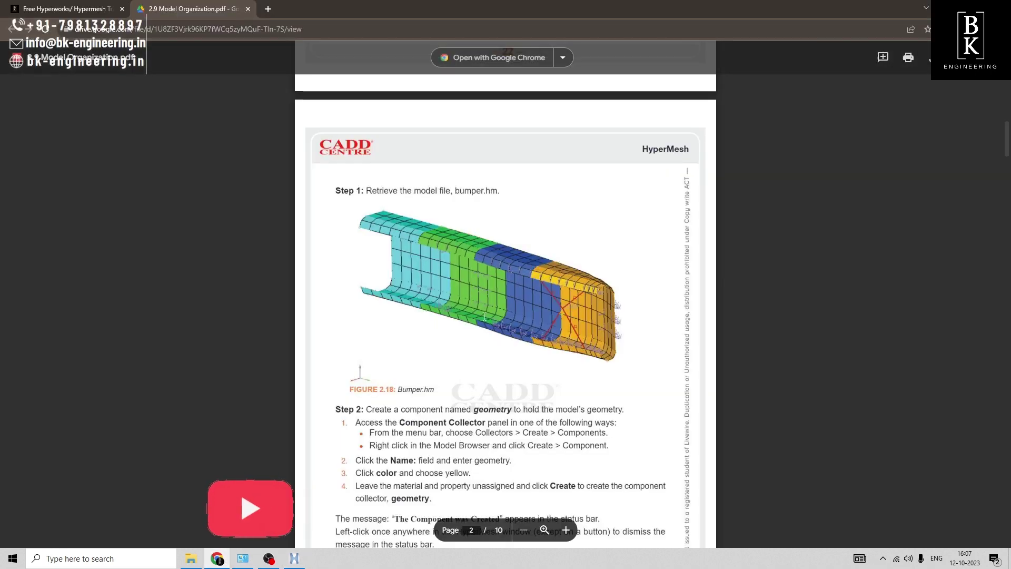
scroll(485, 316, down, 2)
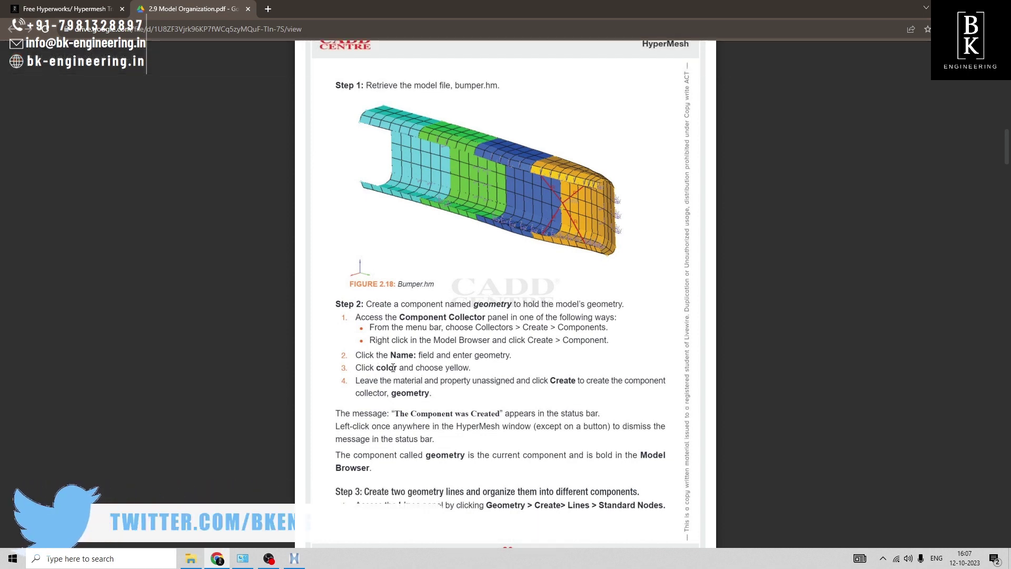
click(294, 559)
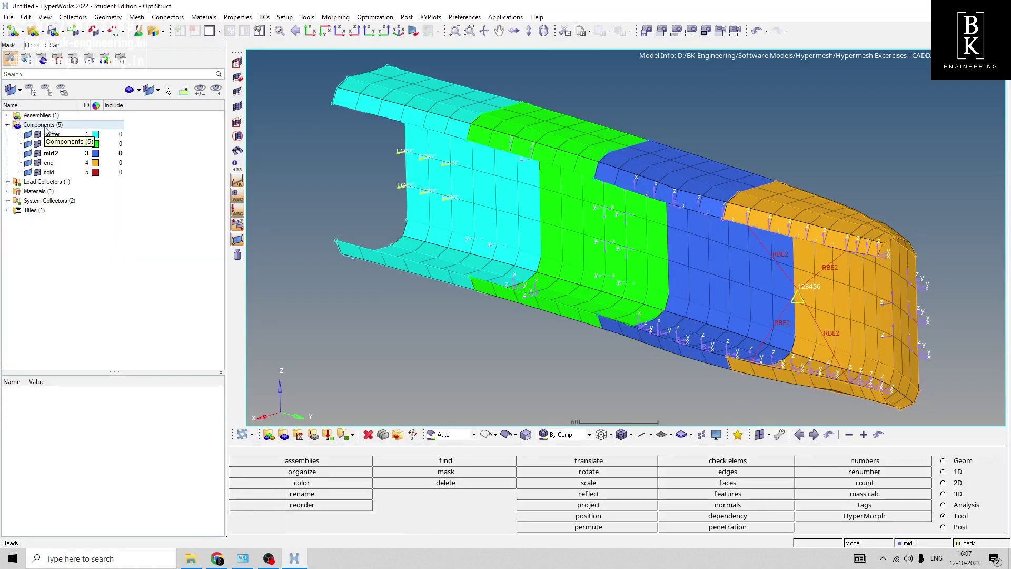
click(46, 126)
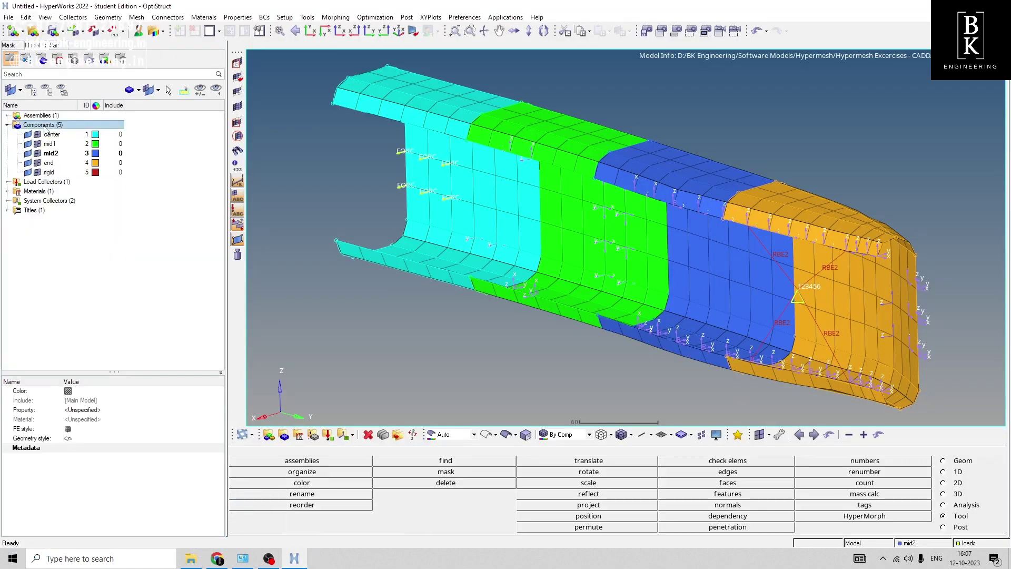
right_click(58, 125)
click(87, 131)
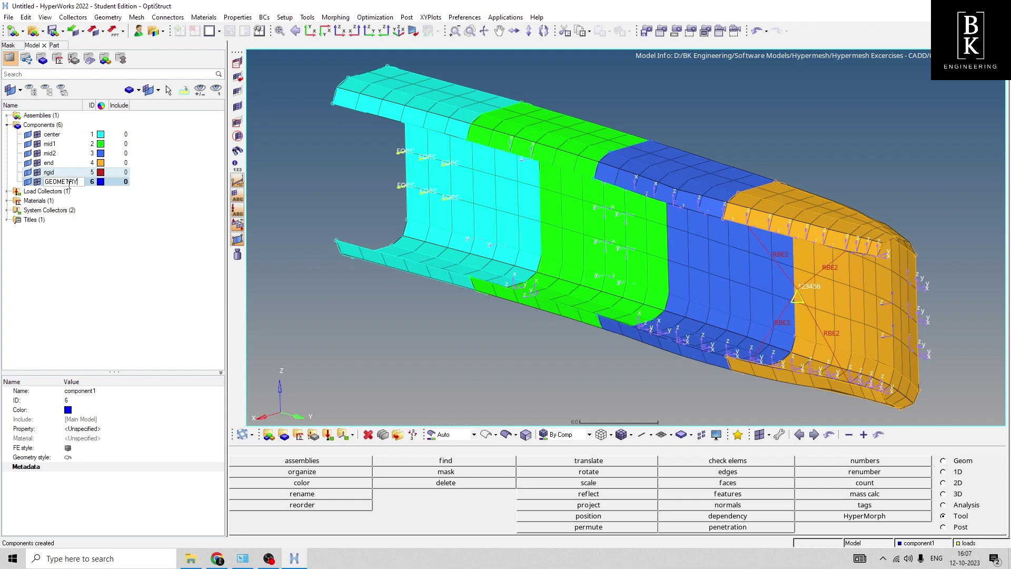
key(Return)
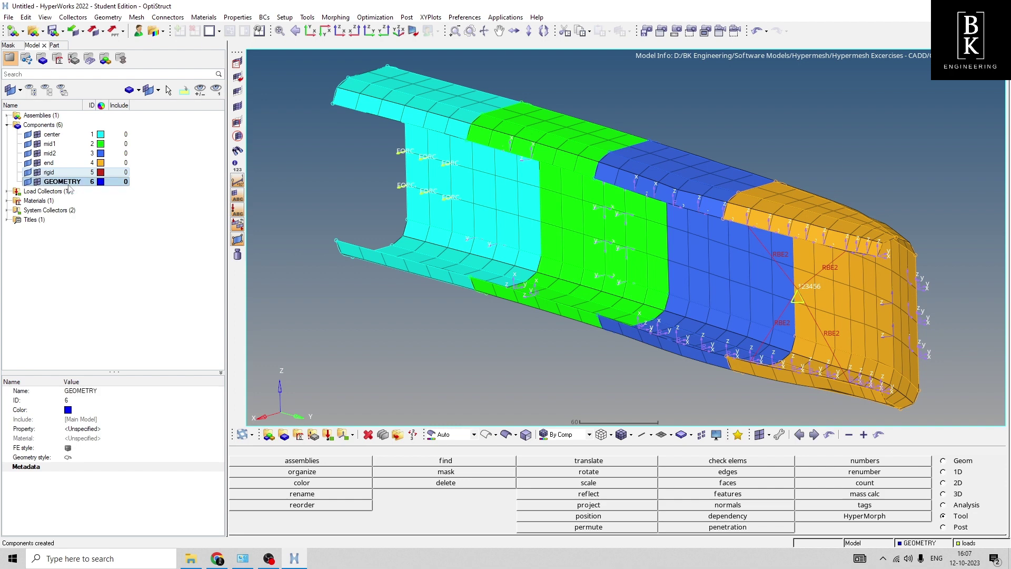
Set the GEOMETRY component's colour to the standard yellow
click(99, 183)
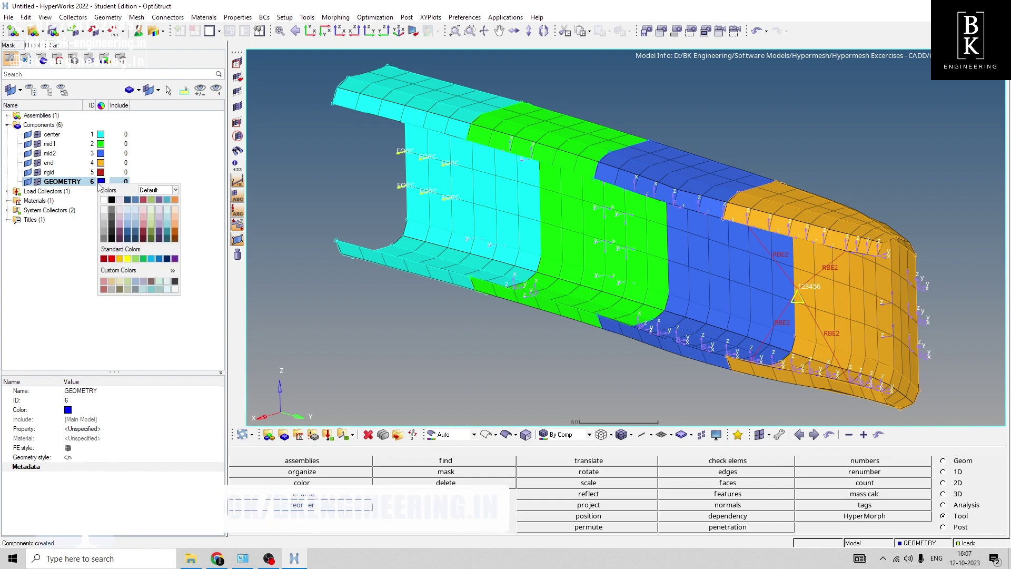
click(128, 258)
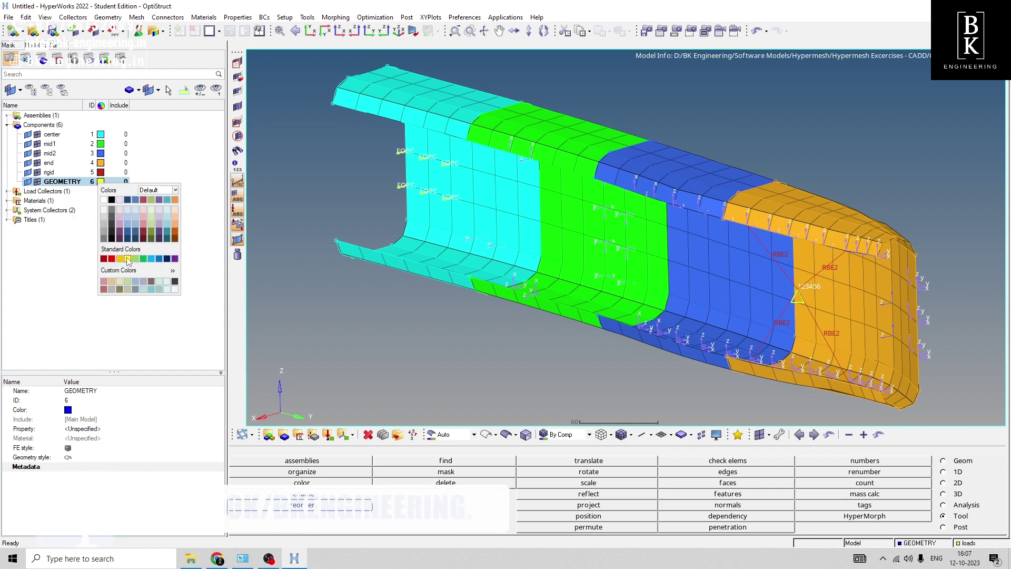
click(190, 204)
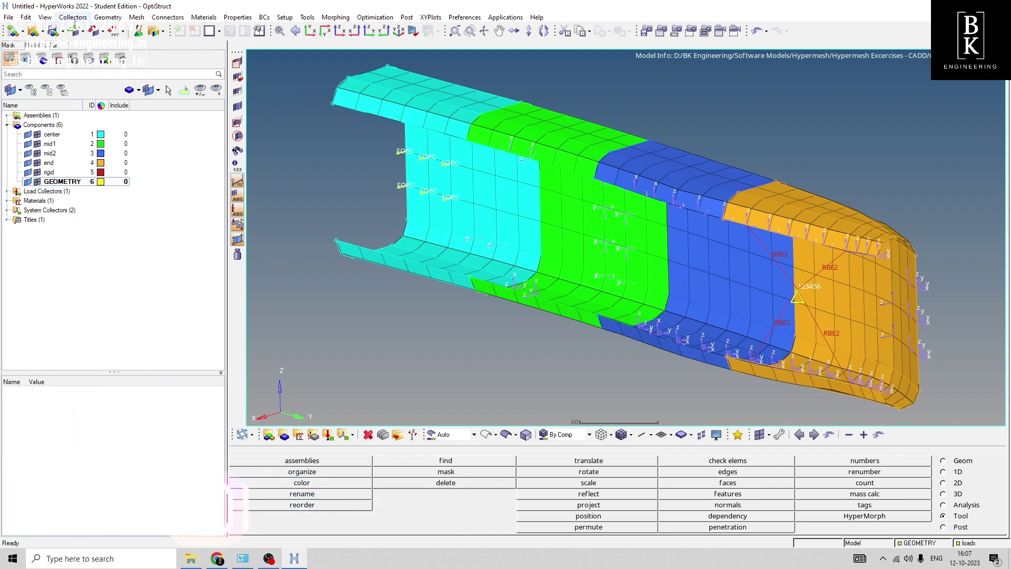
click(107, 18)
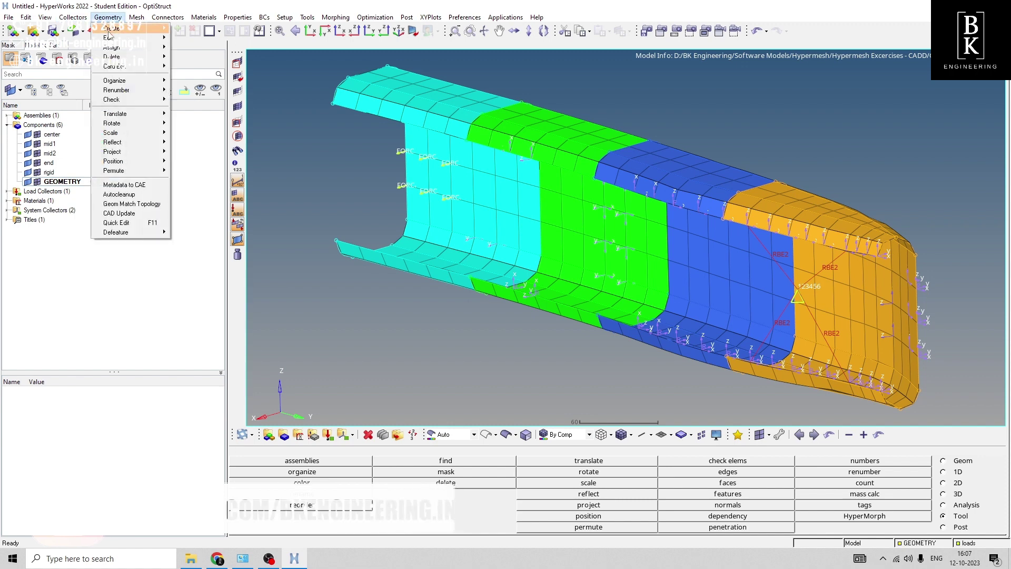
mouse_move(117, 32)
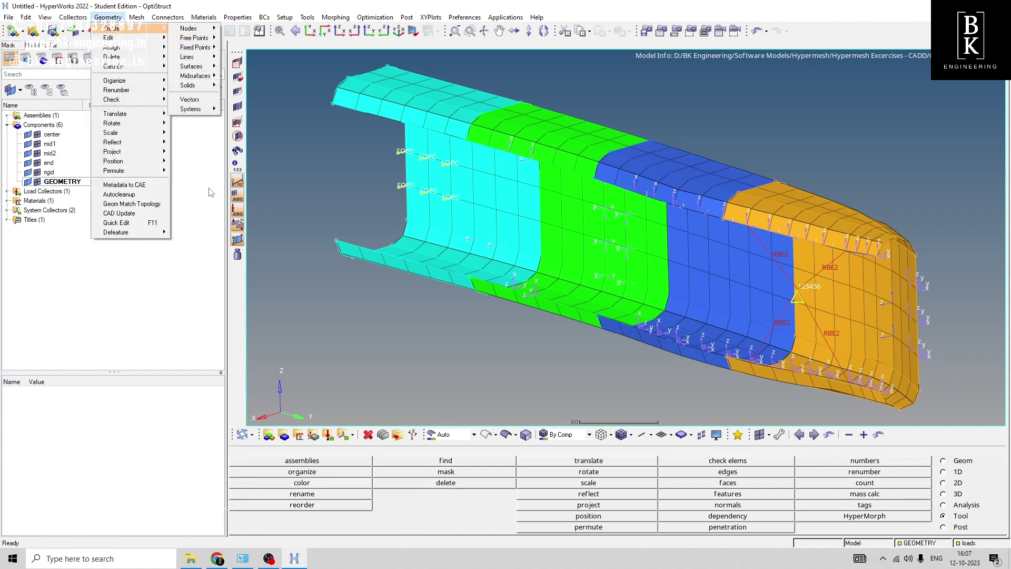
key(Escape)
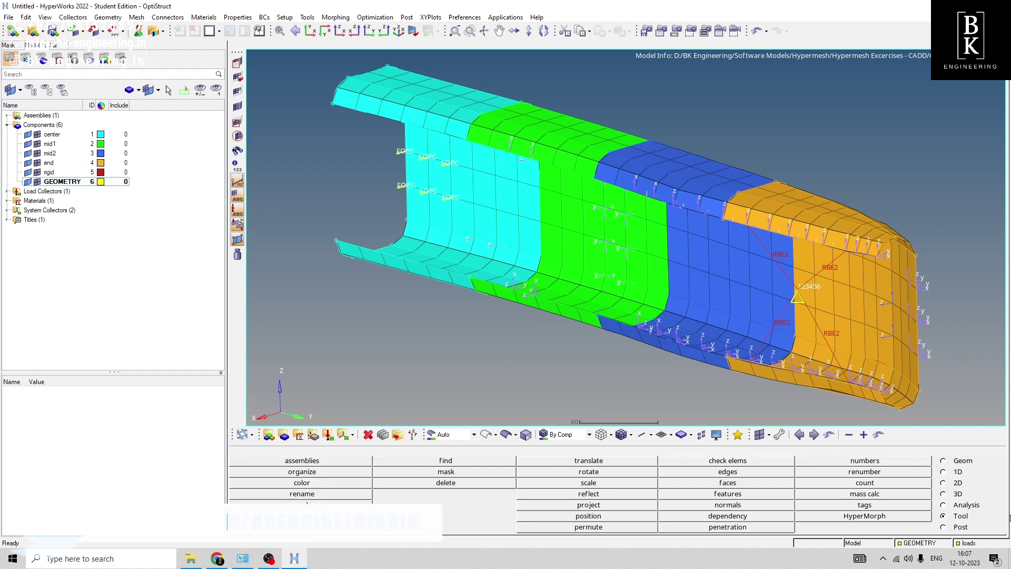
Create a linear line between two diagonally opposite nodes on the center section, stored in the GEOMETRY component
click(943, 461)
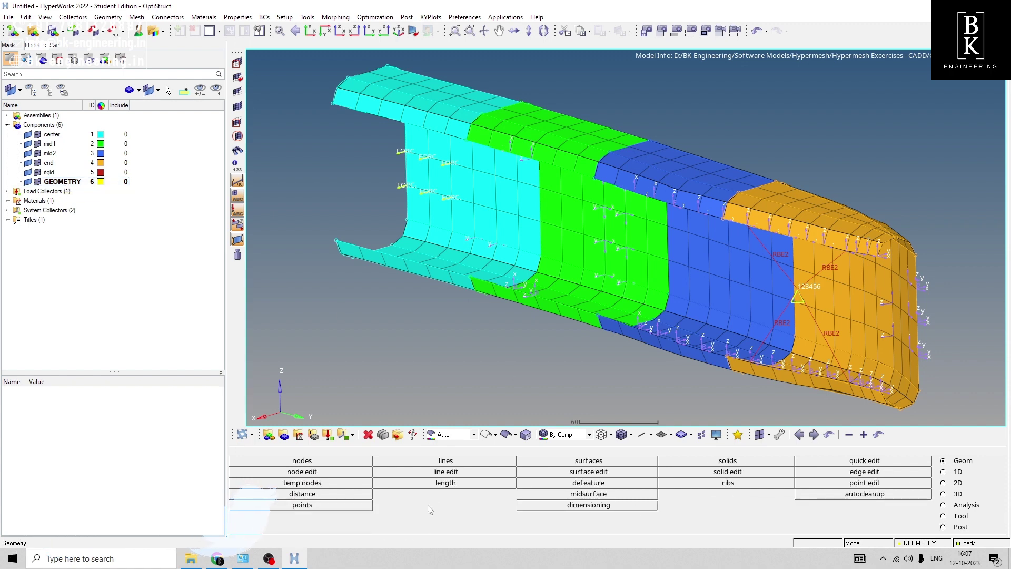
click(442, 461)
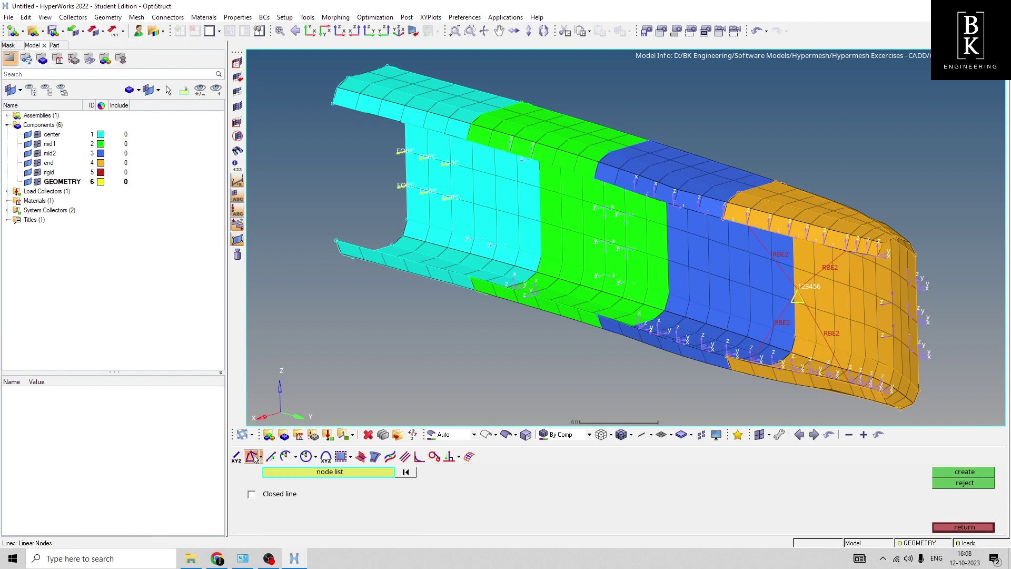
click(473, 203)
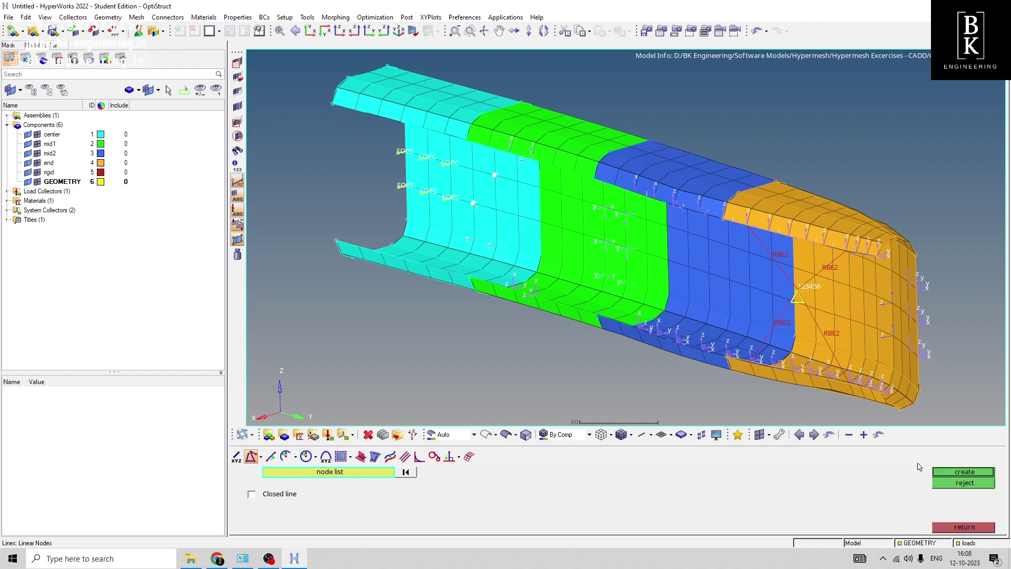
middle_click(497, 187)
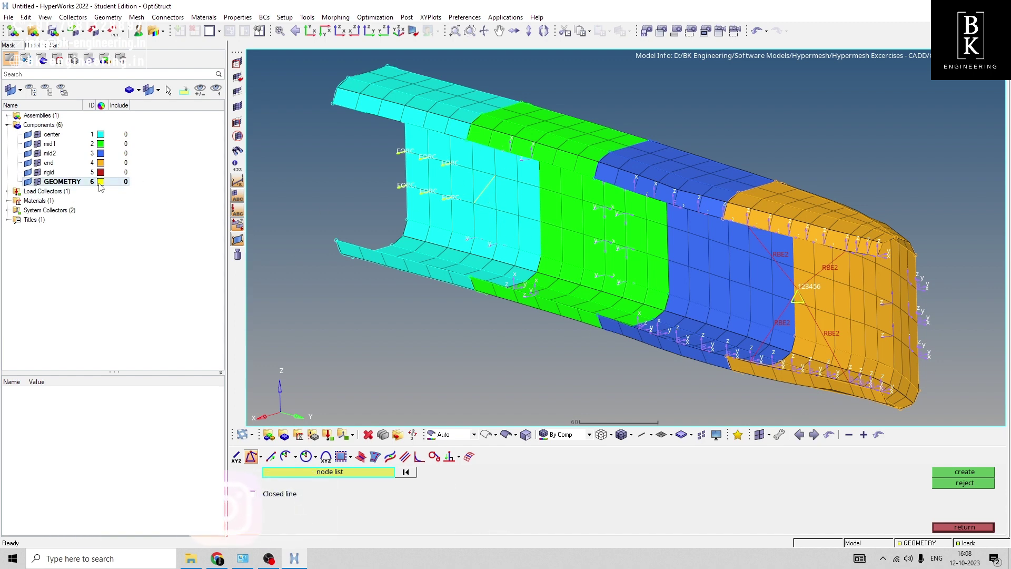
Make the rigid component current and create a line between two diagonally opposite nodes of another element on the center section
right_click(53, 173)
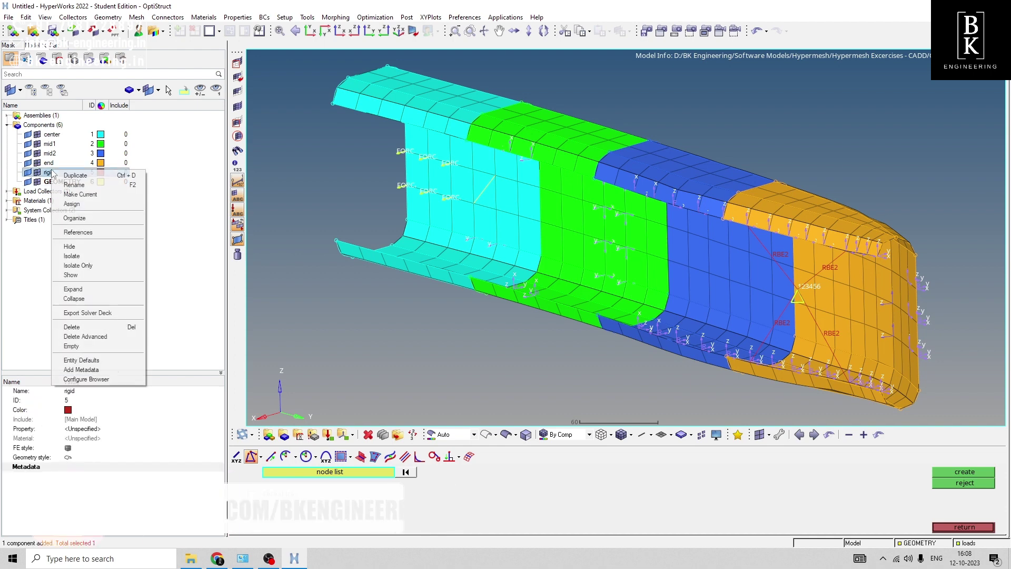
click(75, 198)
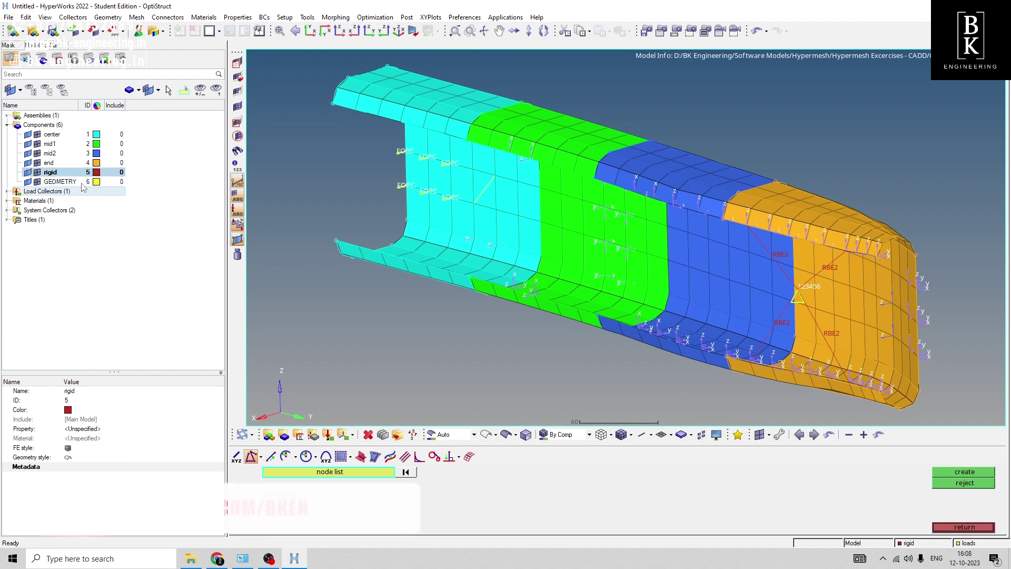
click(495, 209)
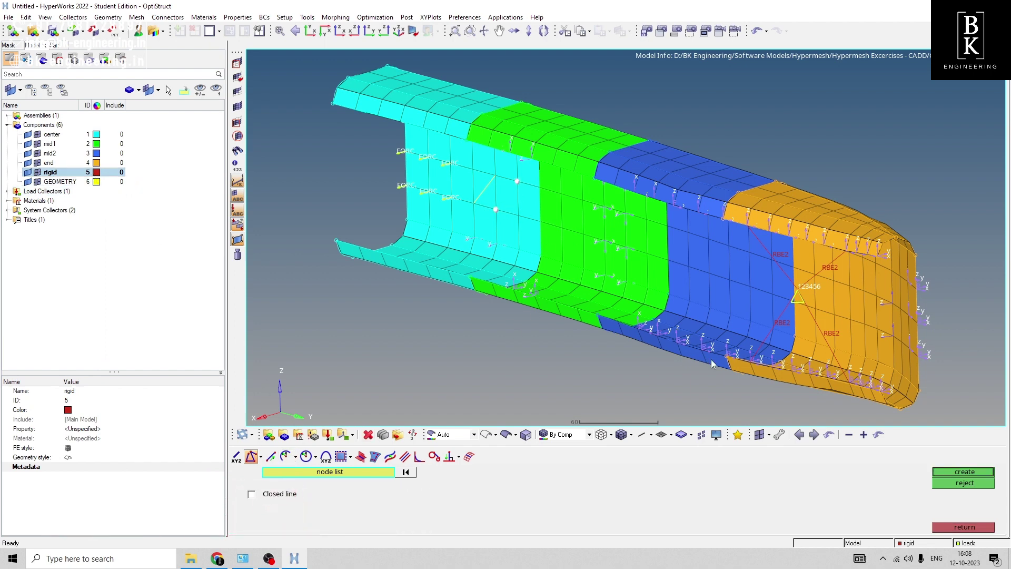
middle_click(500, 197)
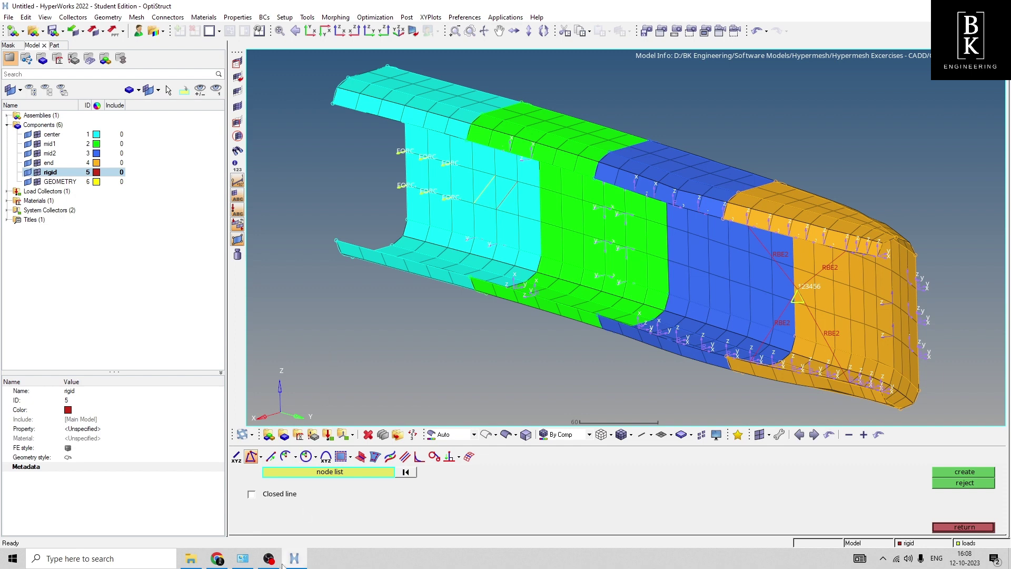
Review Steps 3 and 4 of the exercise document in the browser, switch back to HyperWorks and exit the line creation tool
click(217, 558)
scroll(411, 305, down, 1)
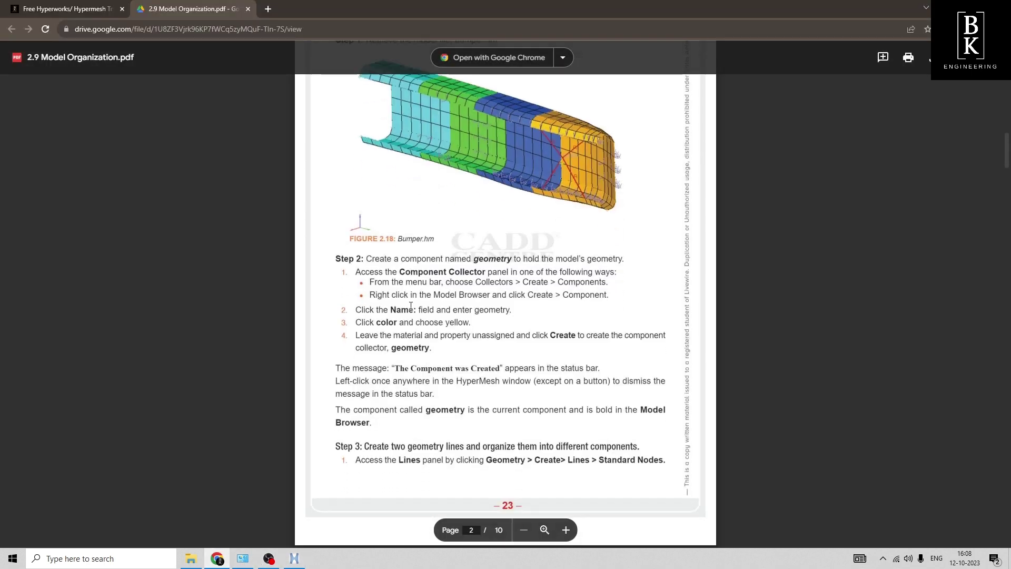
scroll(411, 305, down, 5)
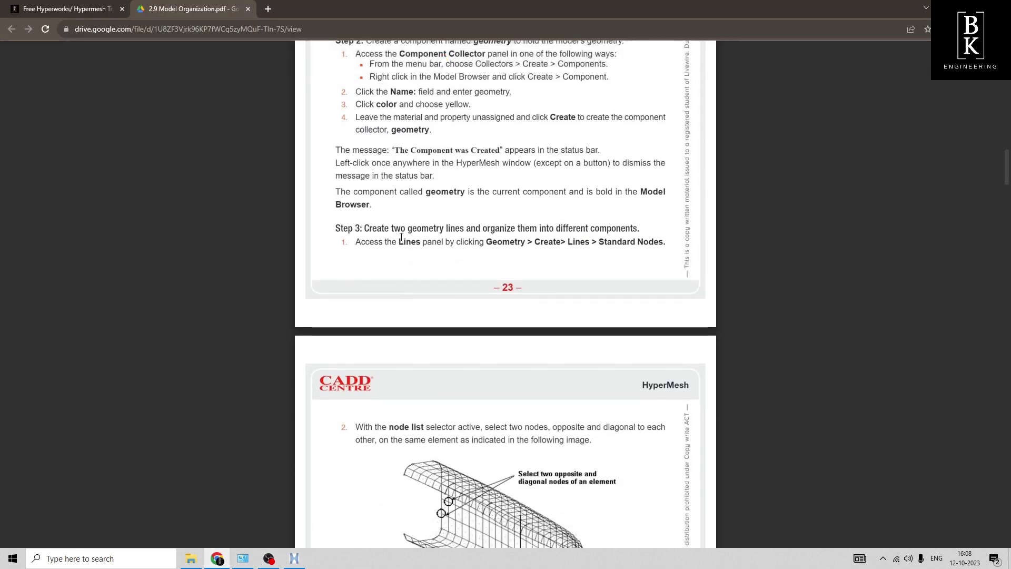
scroll(549, 235, down, 7)
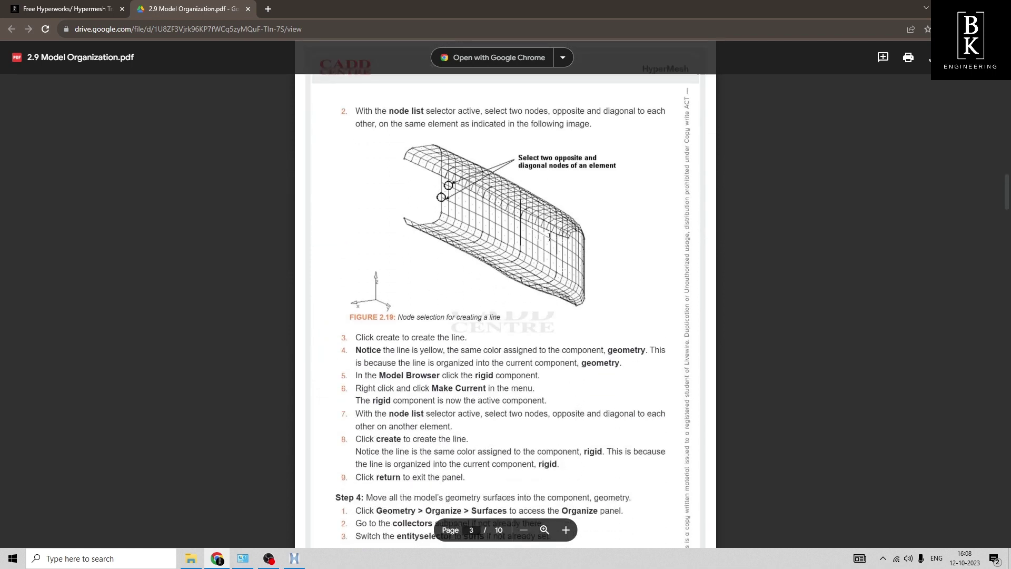
scroll(549, 237, down, 3)
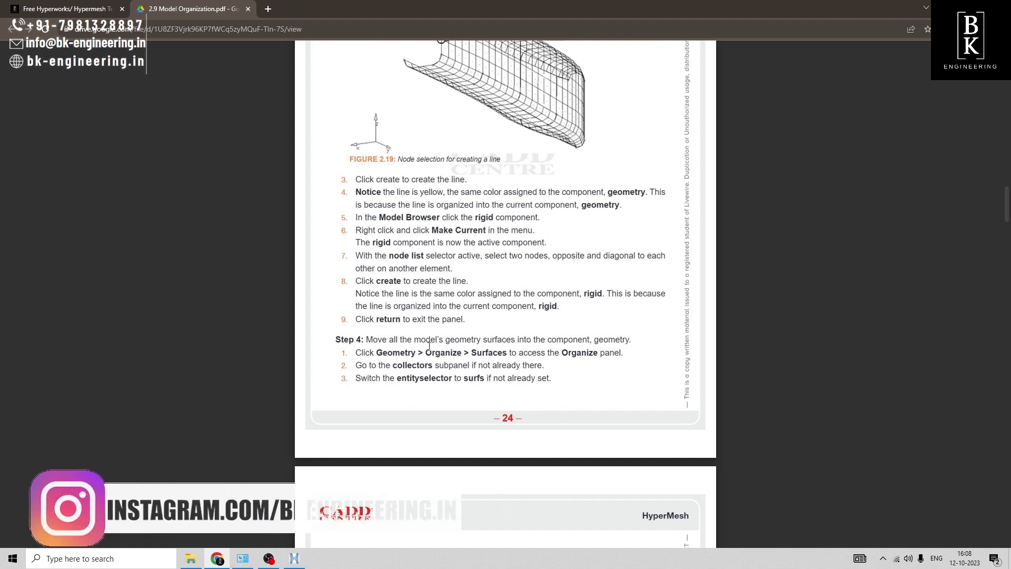
click(293, 559)
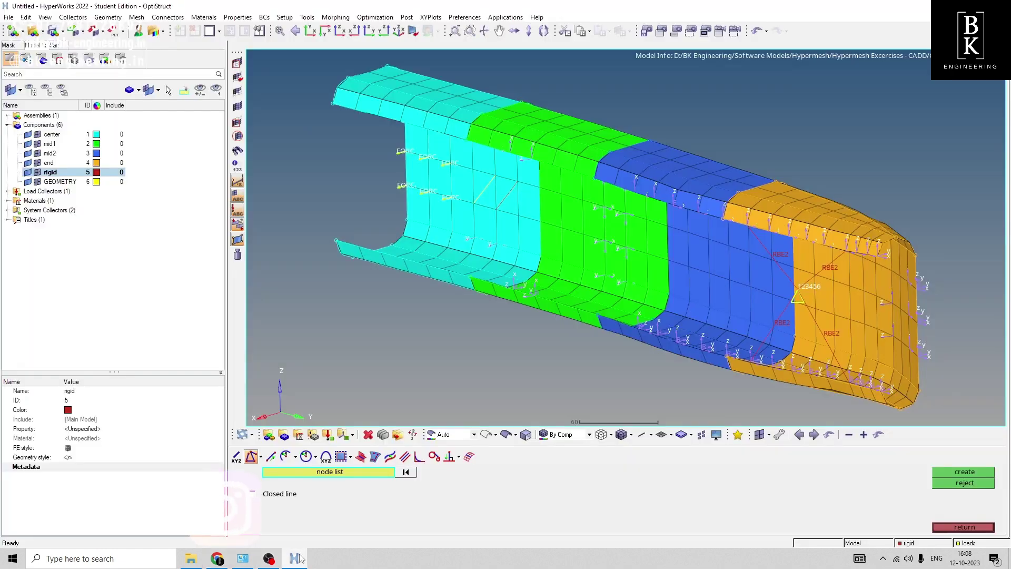
click(965, 528)
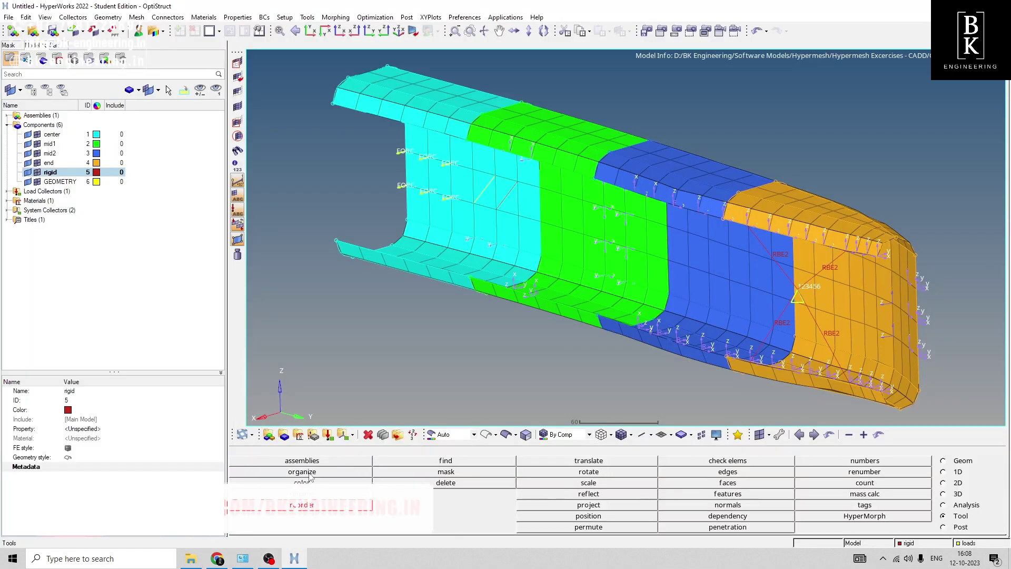
Organize all of the model's surfaces by moving them into the GEOMETRY component
click(309, 472)
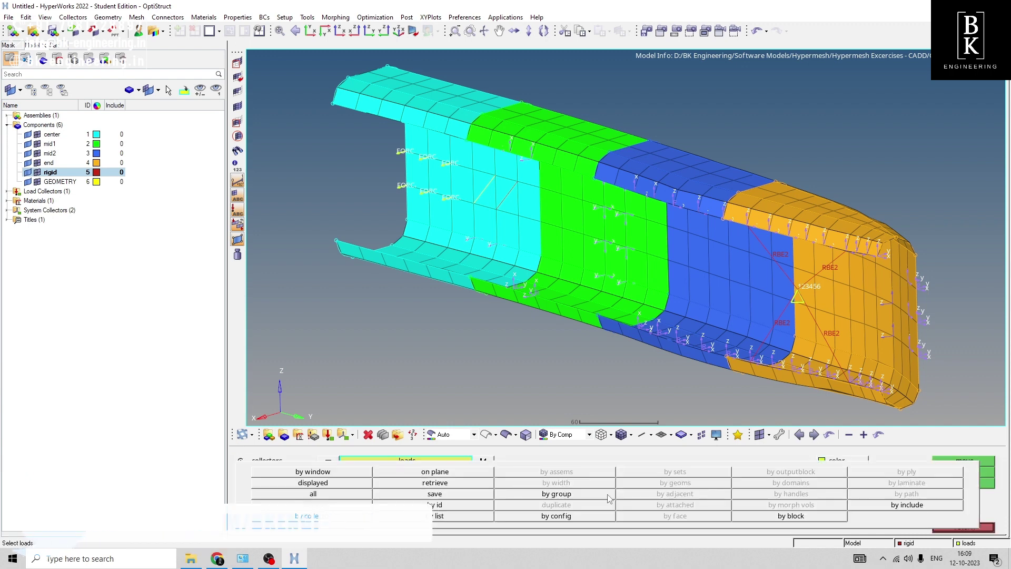
click(386, 463)
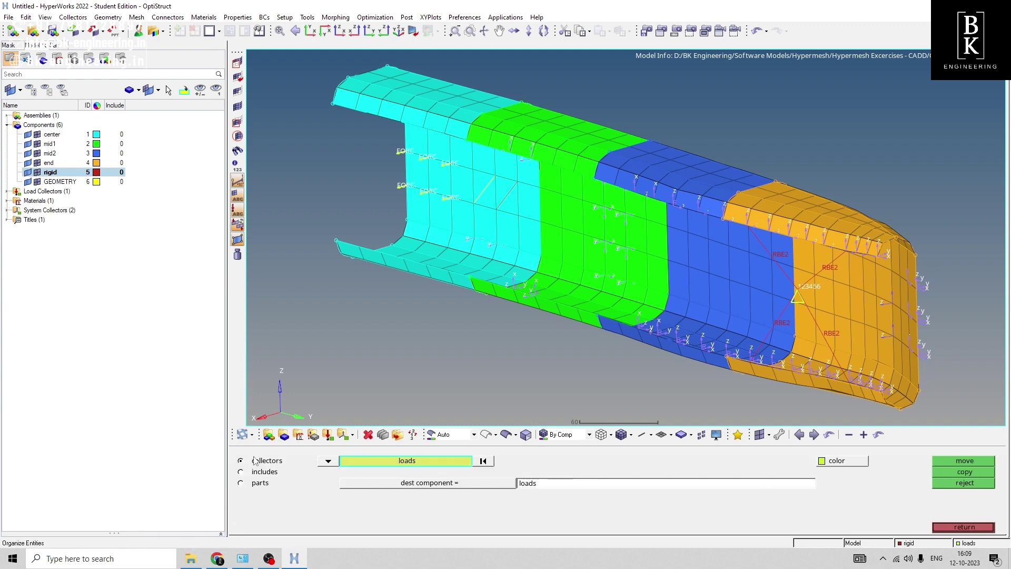
click(328, 461)
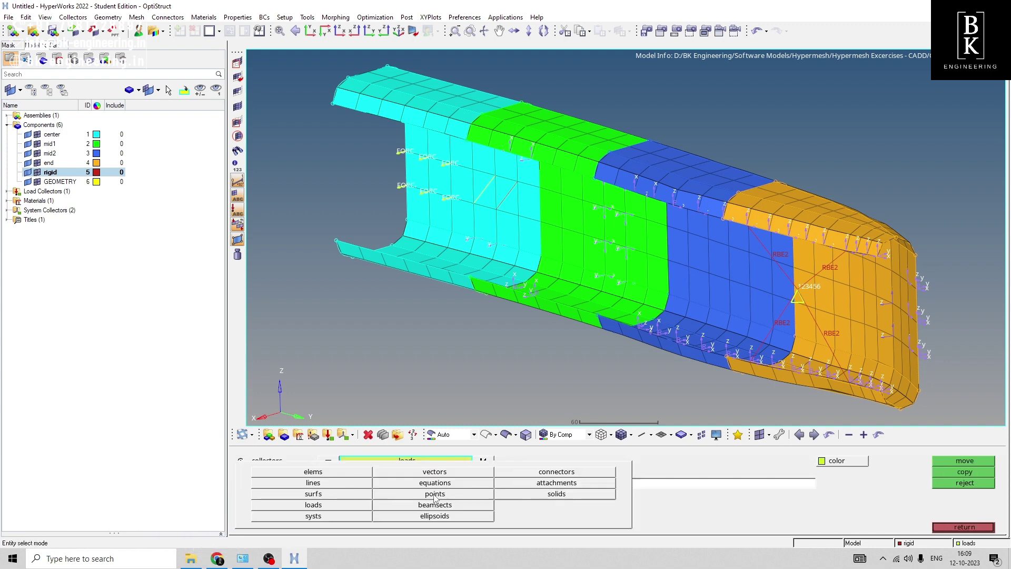
click(311, 494)
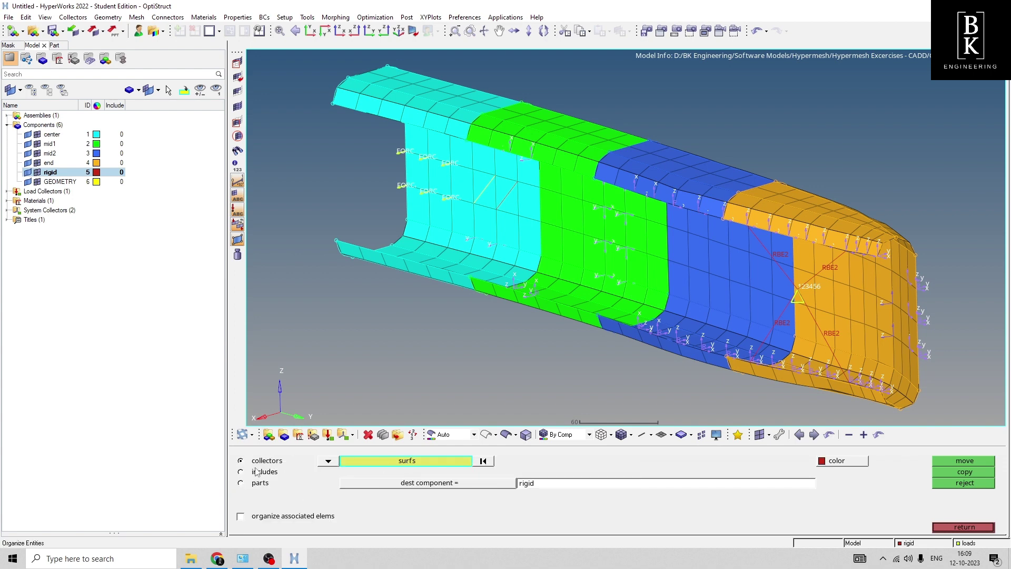
click(395, 461)
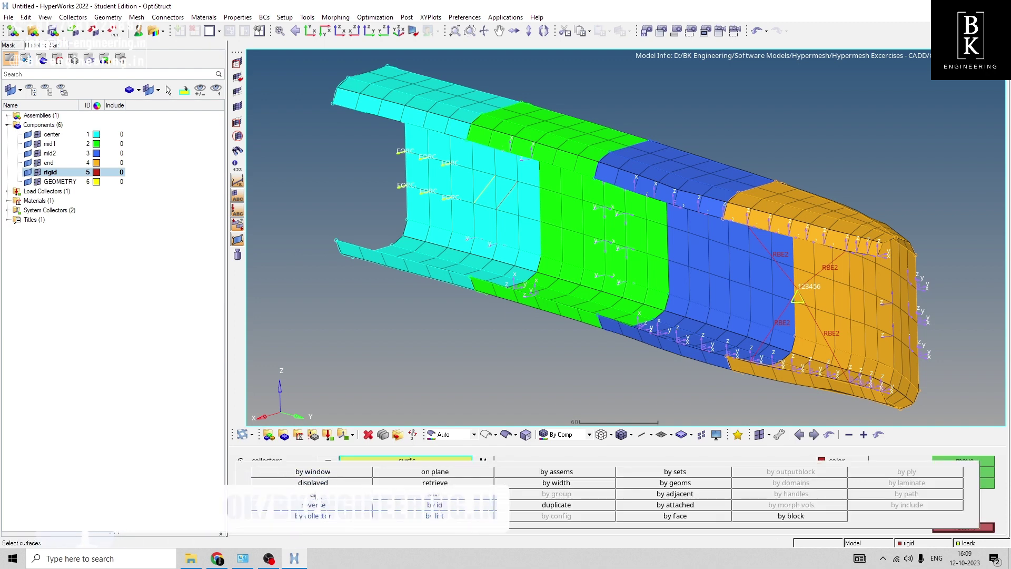
click(318, 496)
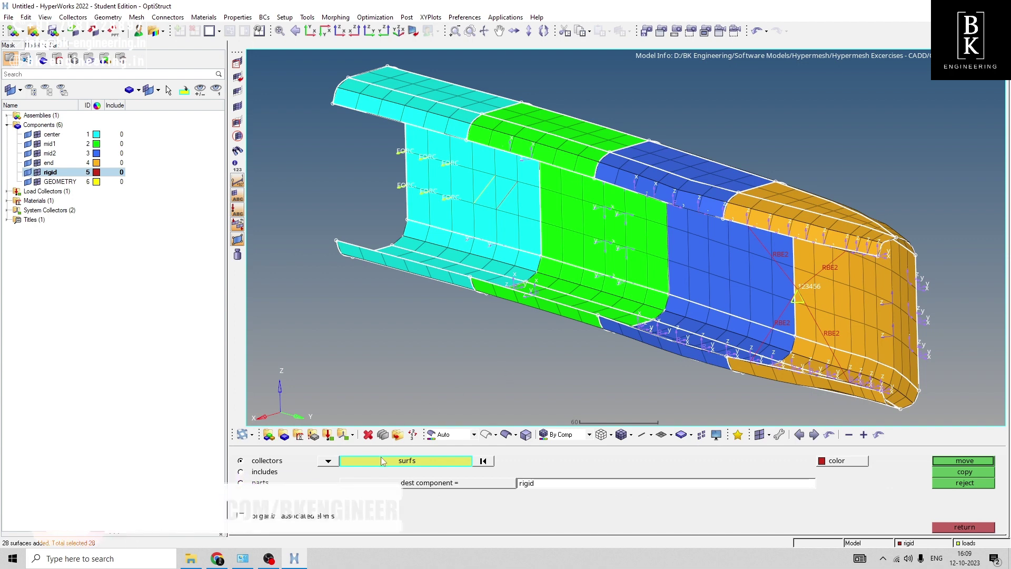
click(511, 482)
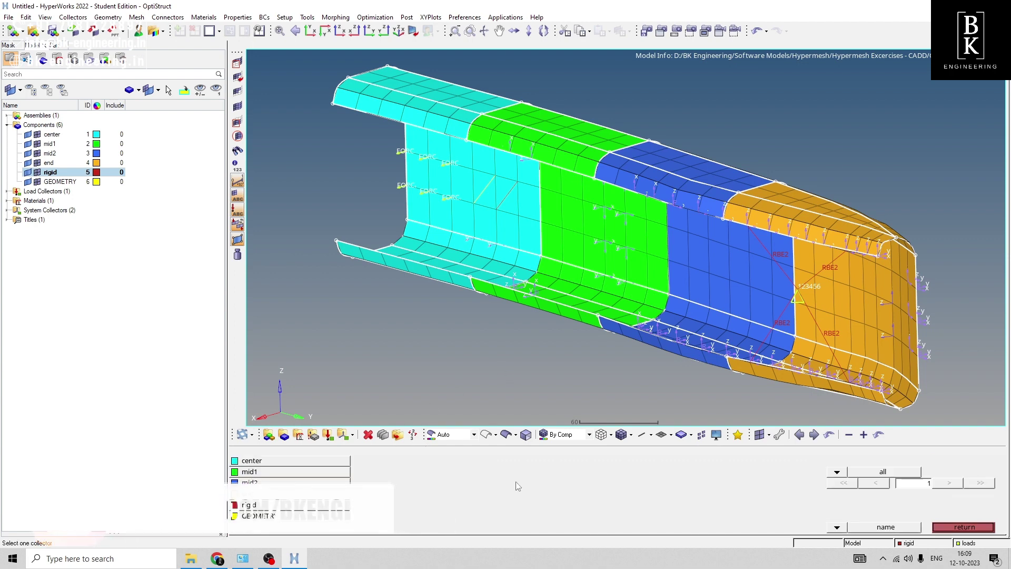
click(258, 517)
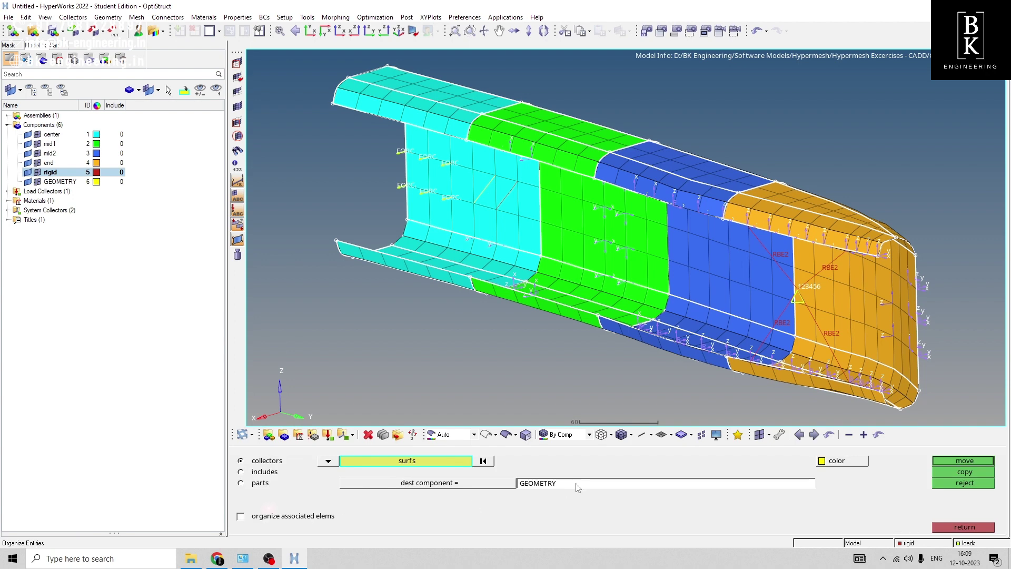
click(959, 461)
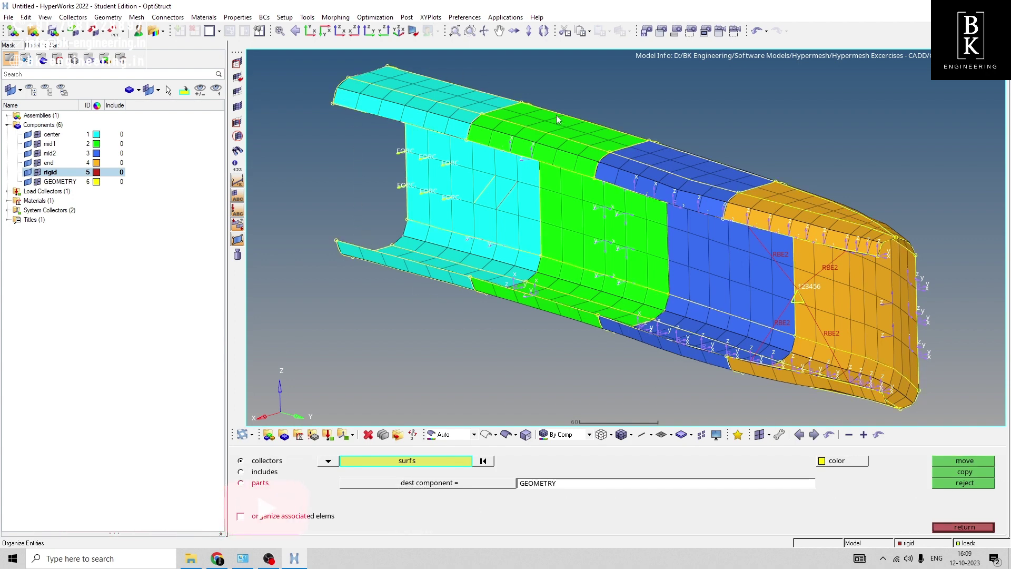
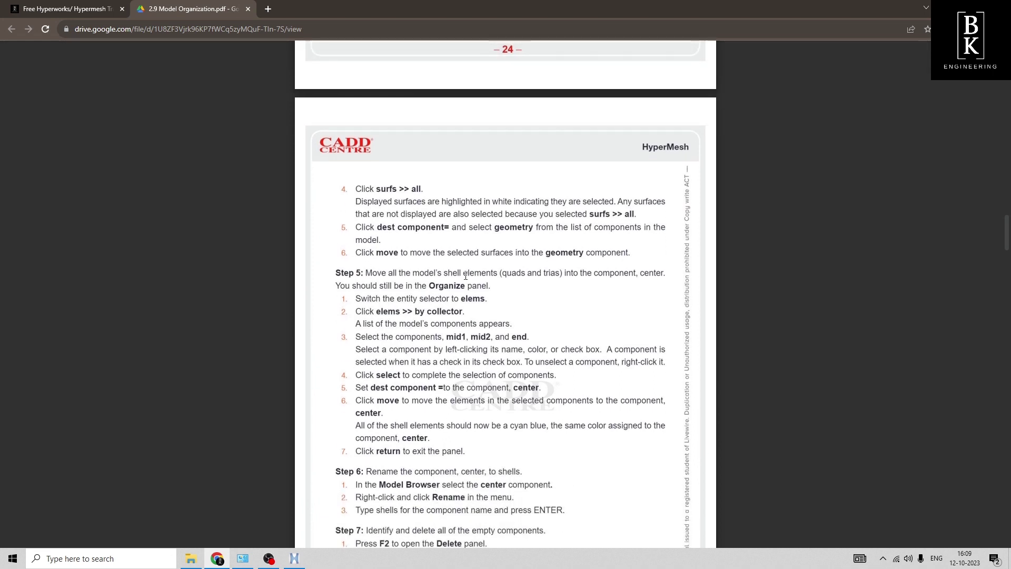
Back in HyperWorks, set Organize to elements, select the center component's elements by collector, and choose center as the destination component
key(alt+Tab)
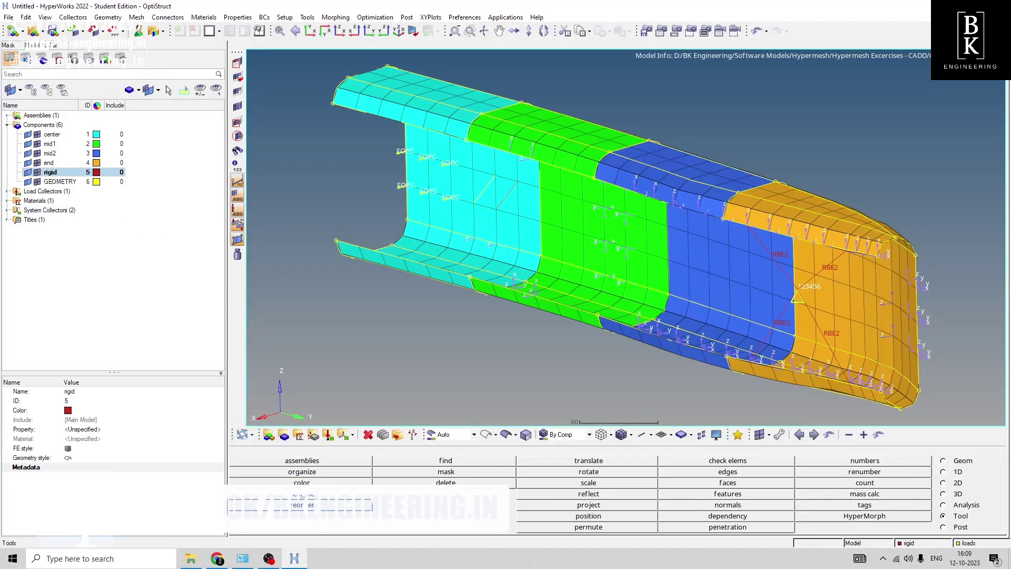
click(302, 473)
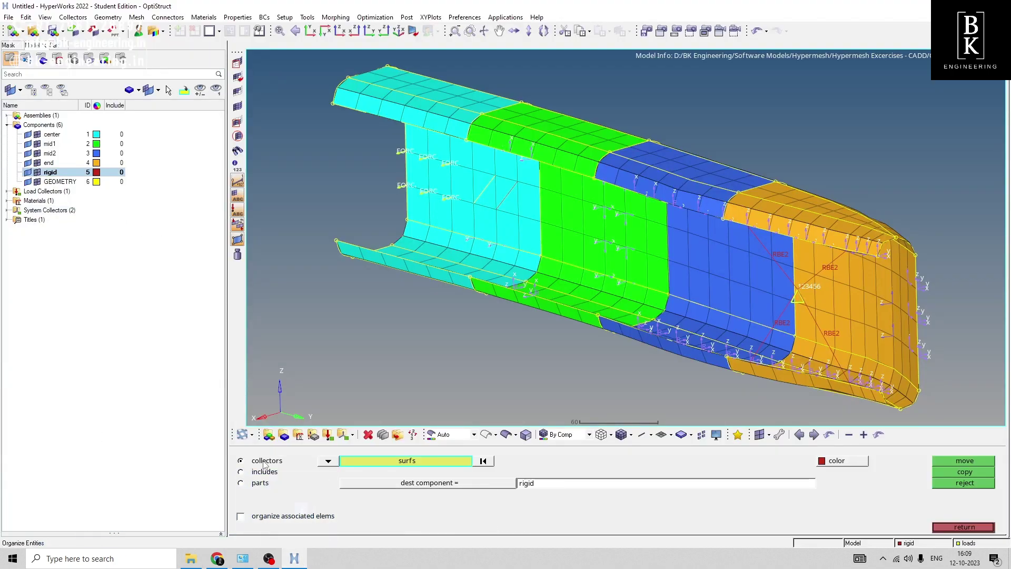
click(328, 461)
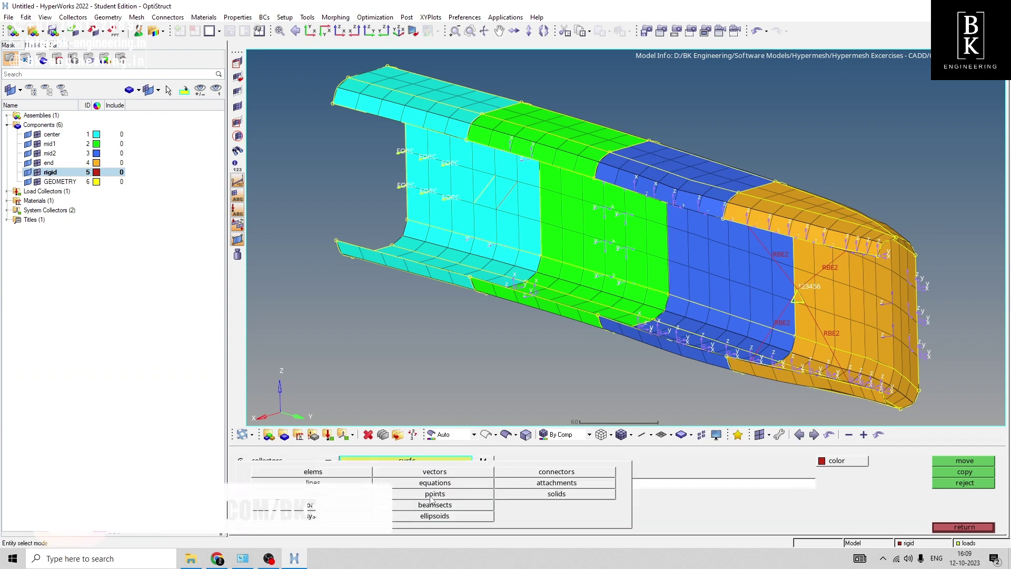
click(313, 471)
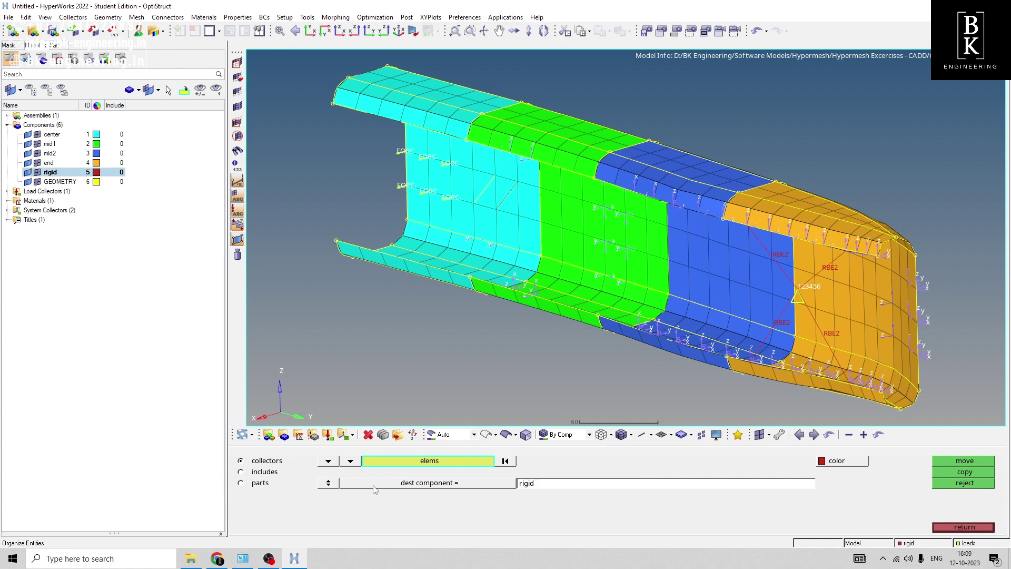
click(427, 461)
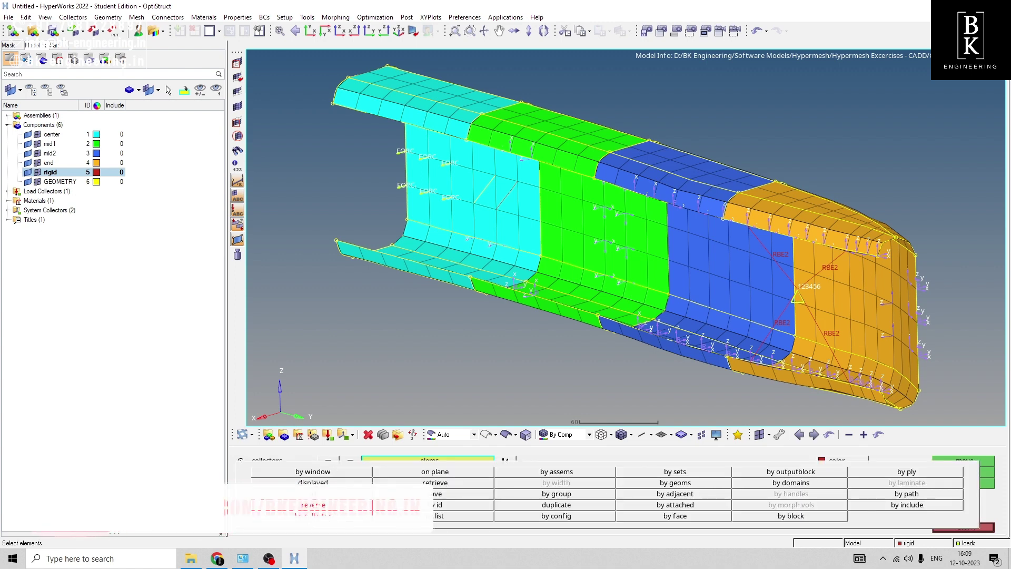
key(d)
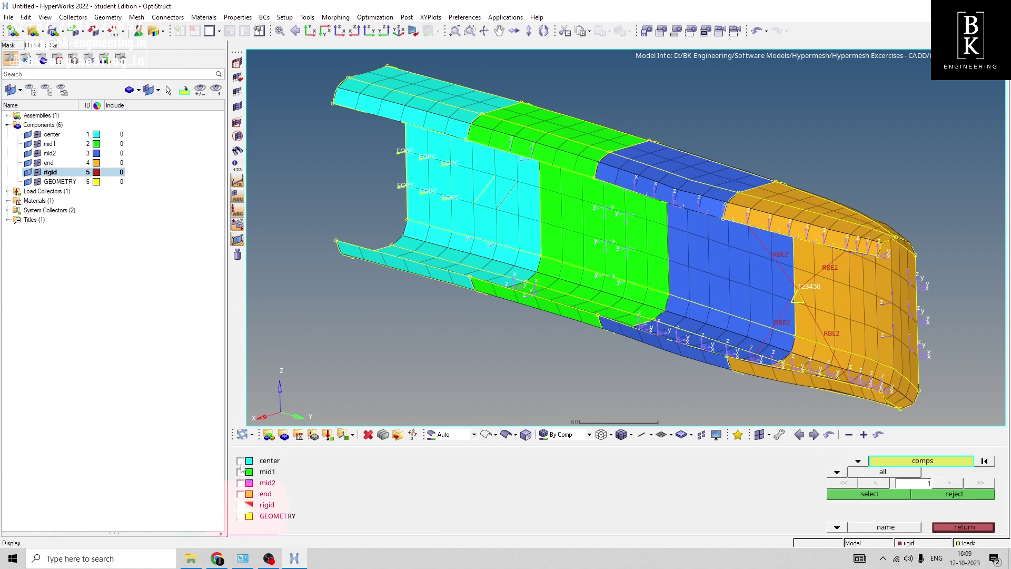
click(240, 461)
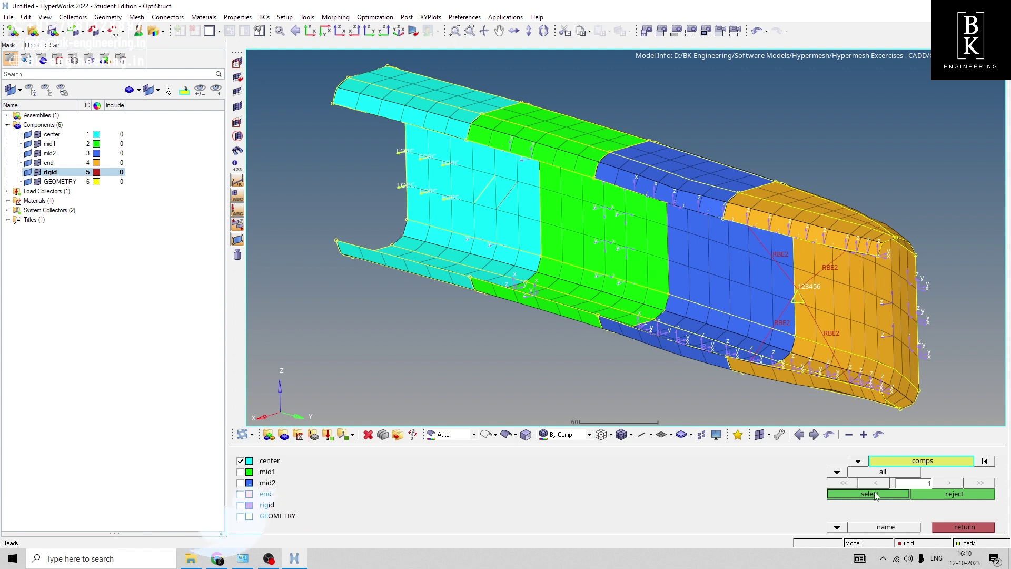
click(904, 494)
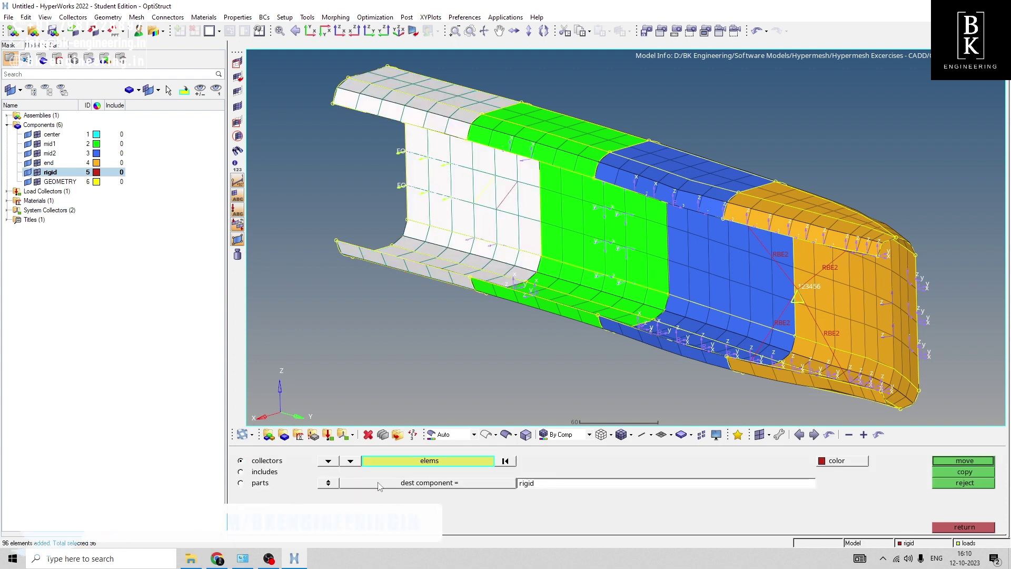
click(398, 484)
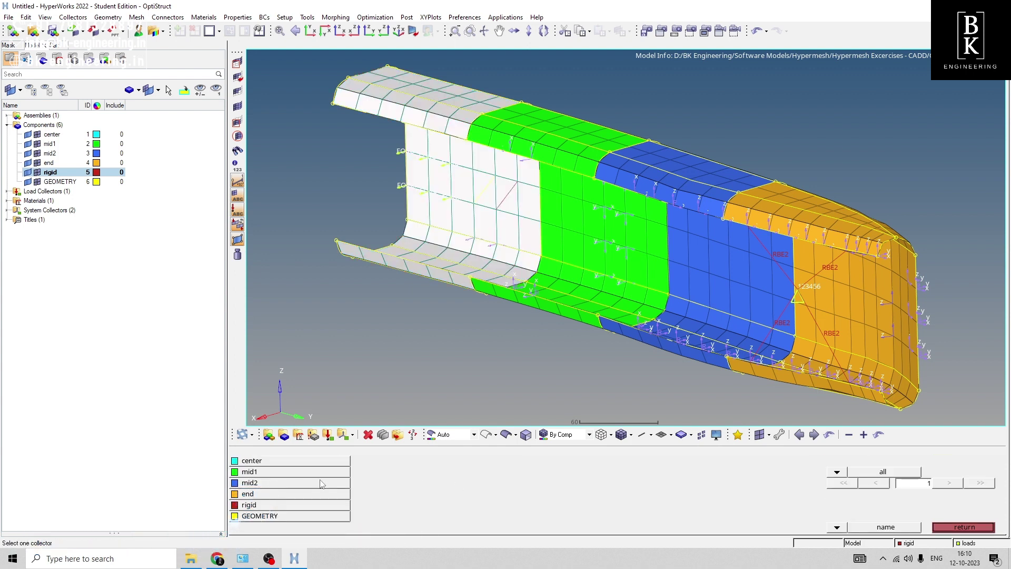
click(252, 461)
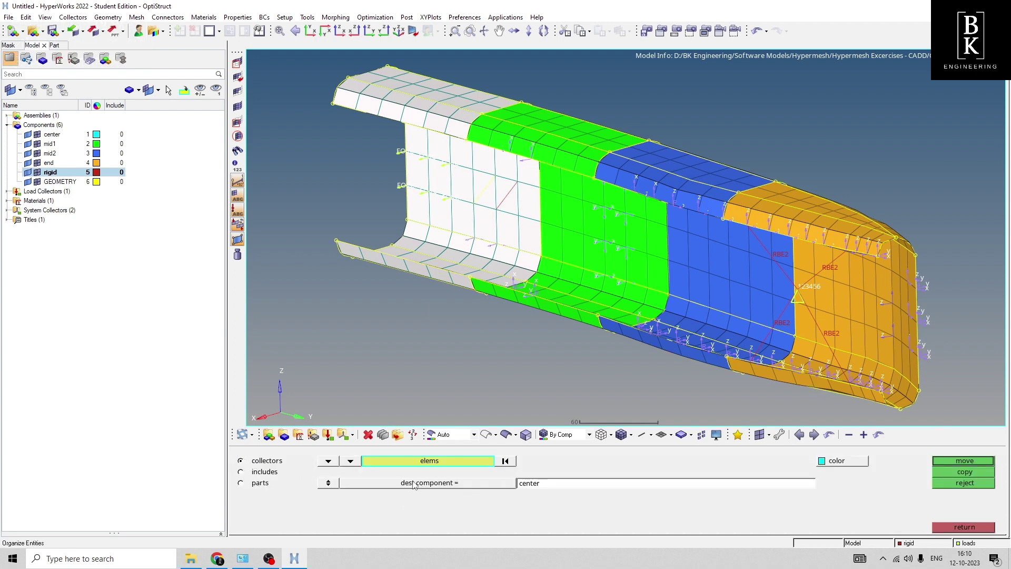
Recheck Step 5 of the exercise document and add the elements of mid1, mid2 and end to the selection in HyperWorks by collector
click(292, 559)
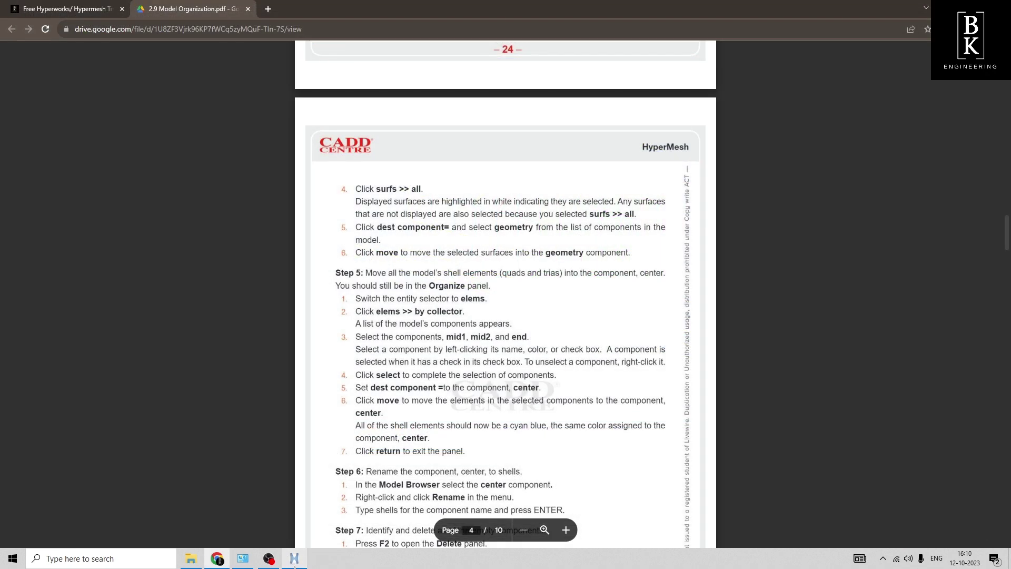
scroll(442, 237, down, 2)
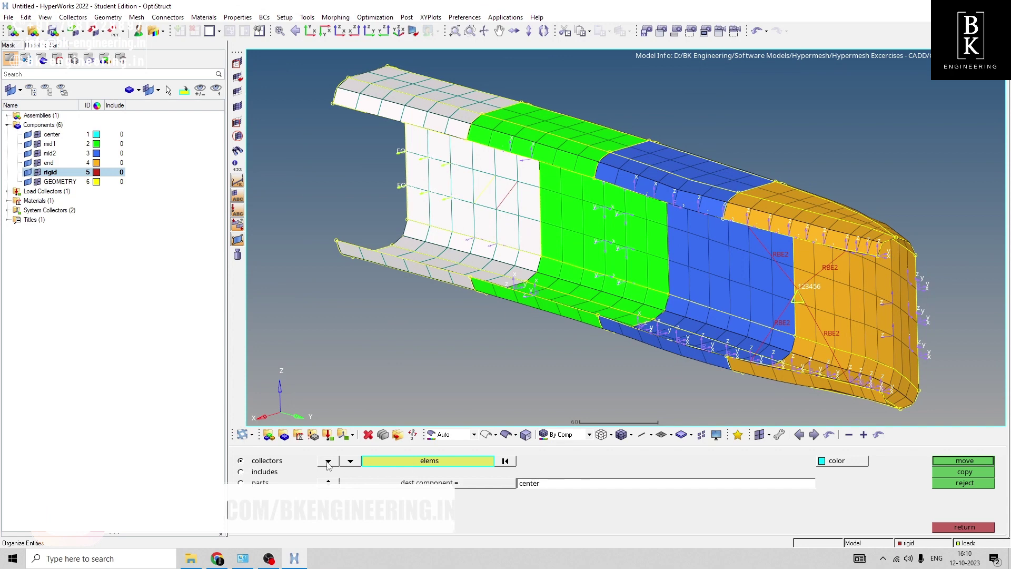
click(430, 461)
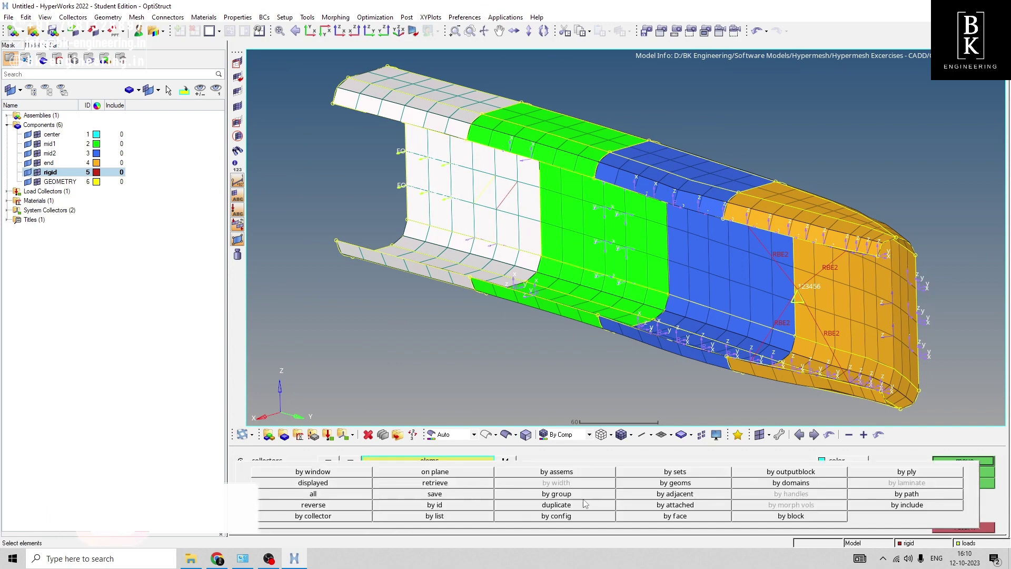
click(313, 515)
click(240, 472)
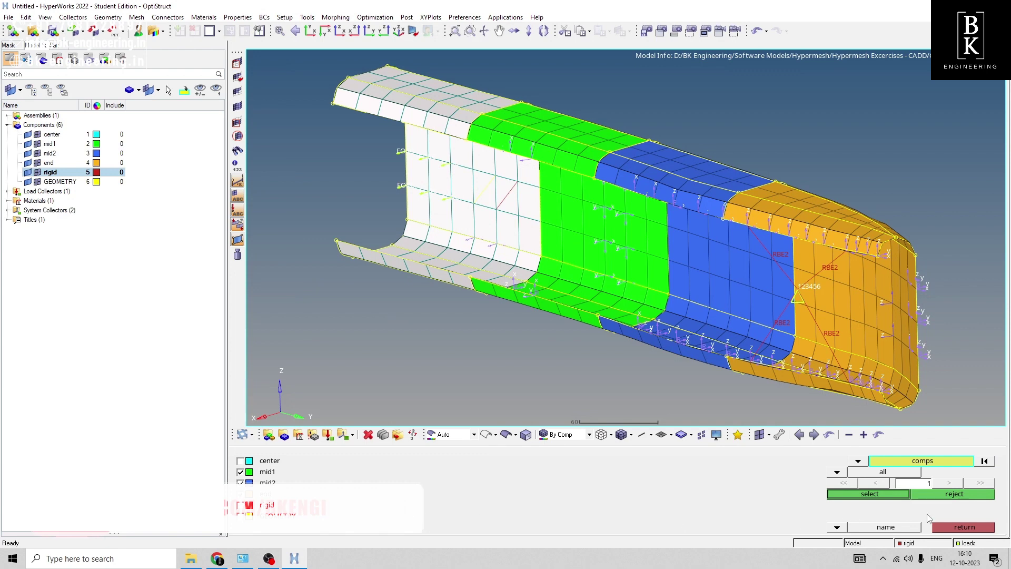
click(866, 494)
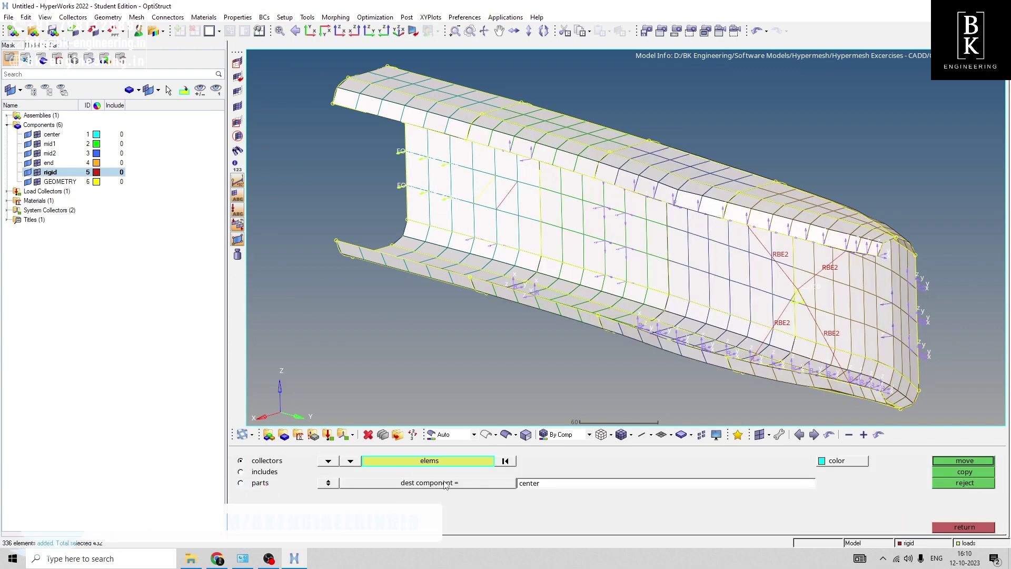
Verify the Step 5 settings in the exercise document, move the selected elements into the center component in HyperWorks and exit Organize
click(296, 560)
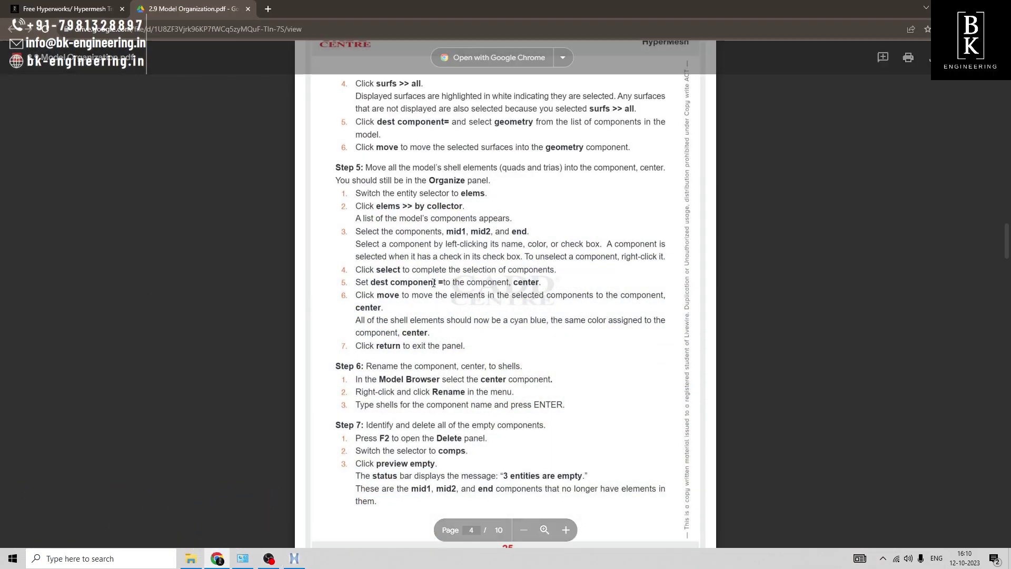
click(303, 559)
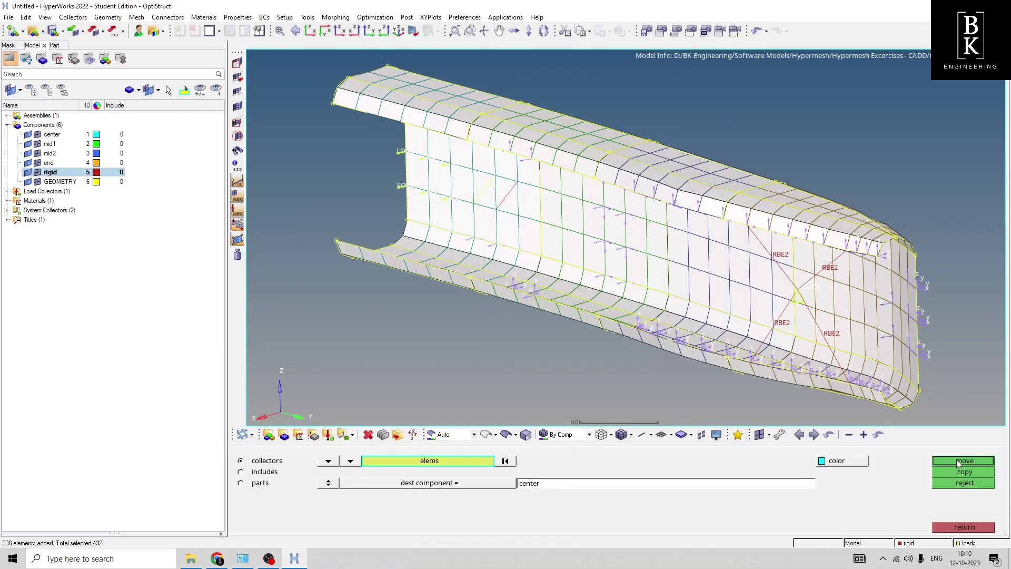
click(958, 461)
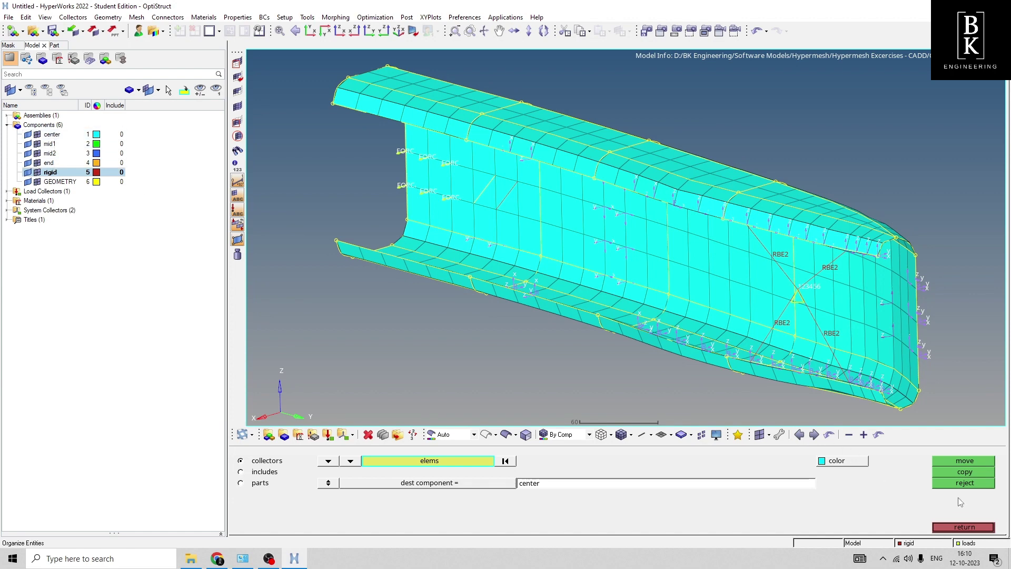
click(963, 527)
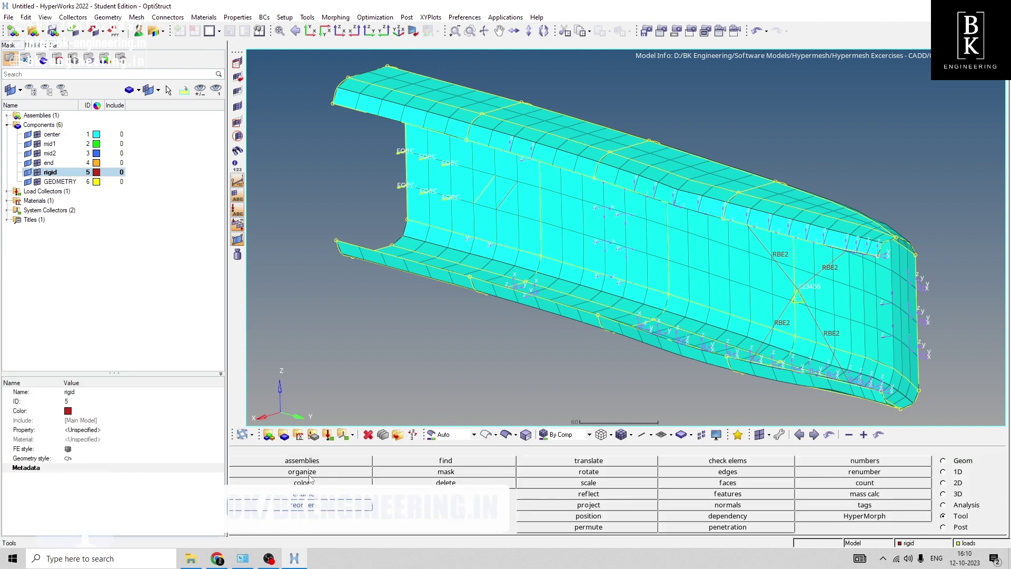
Read Step 6 of the exercise document in the browser, return to HyperWorks and rename the center component to SHELL
click(294, 559)
scroll(361, 309, down, 1)
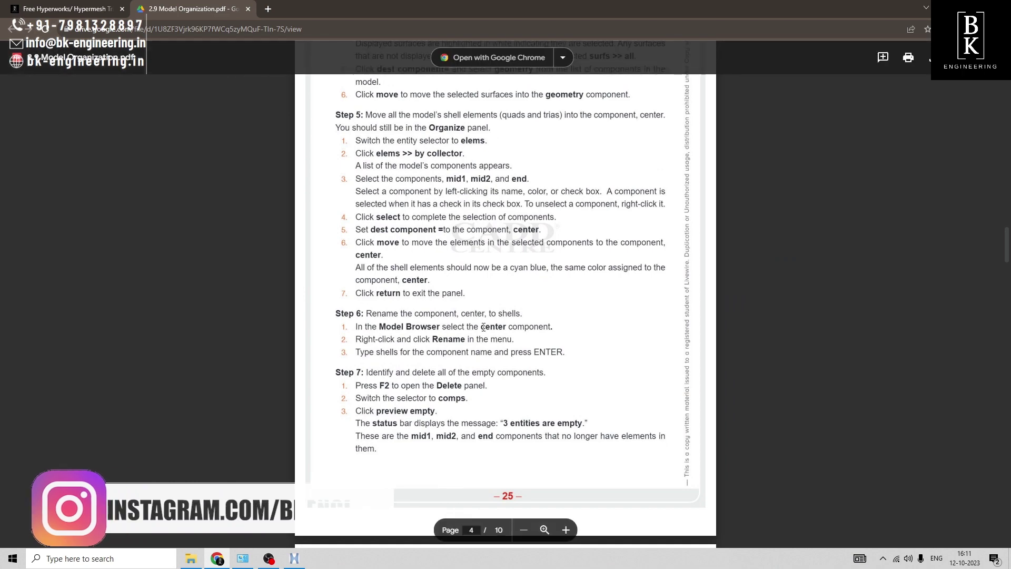
key(alt+Tab)
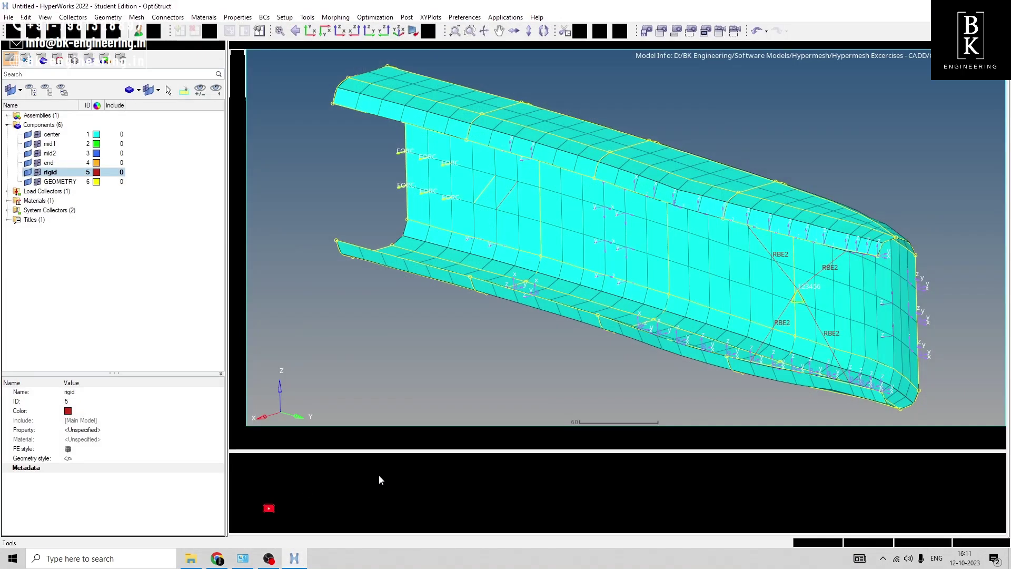
click(52, 135)
right_click(52, 140)
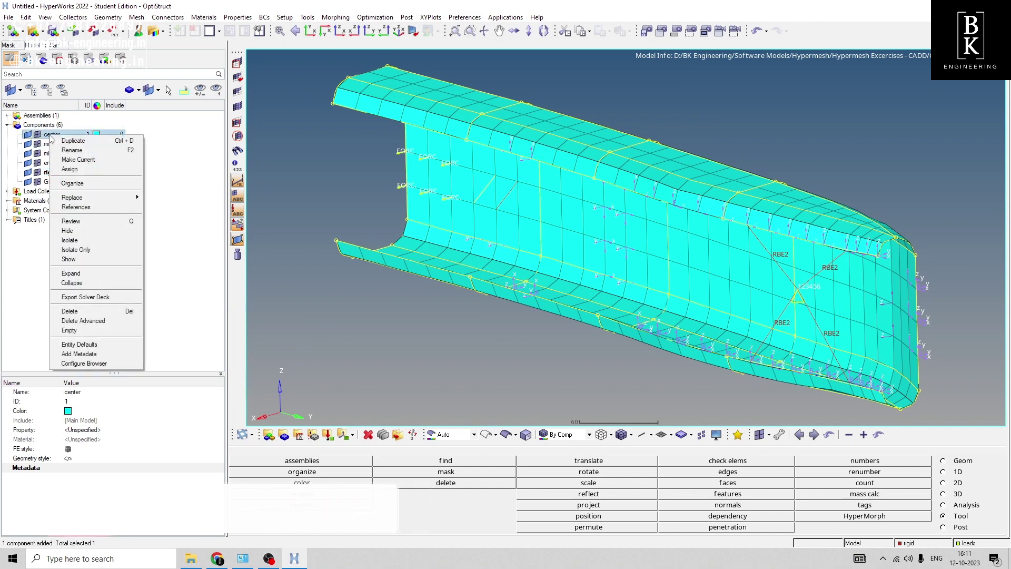
click(67, 154)
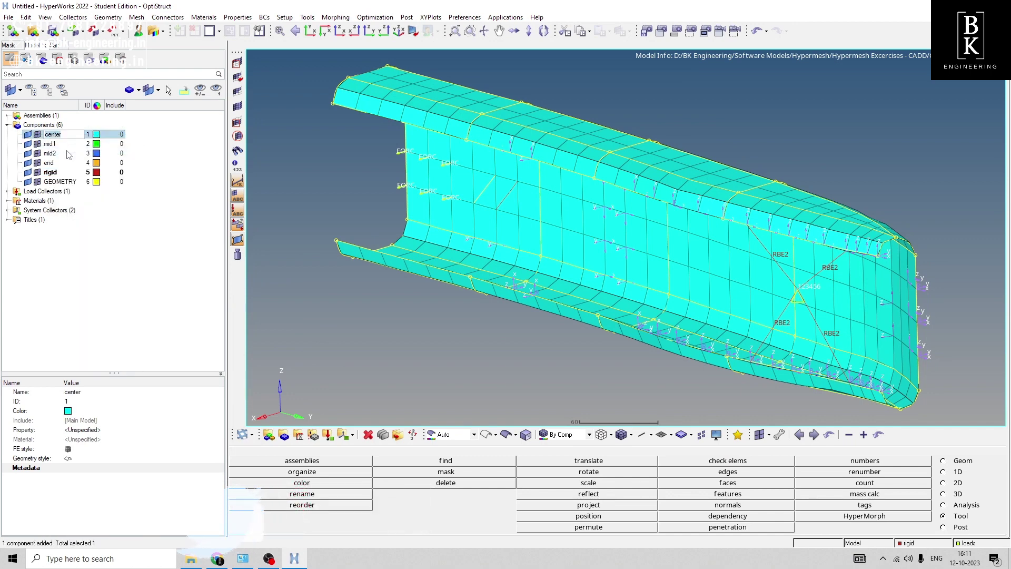
text(S)
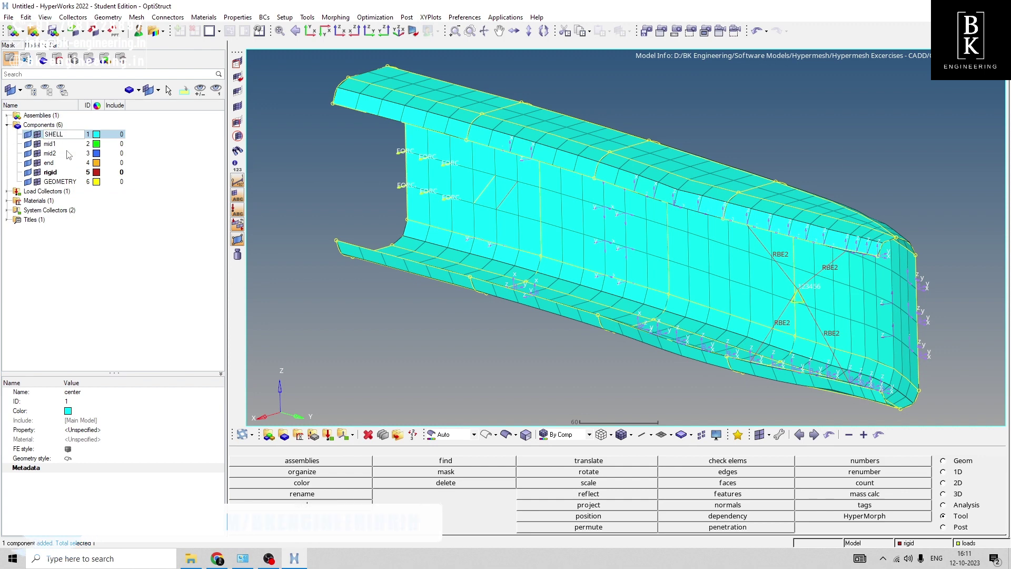
text(HELL)
key(Return)
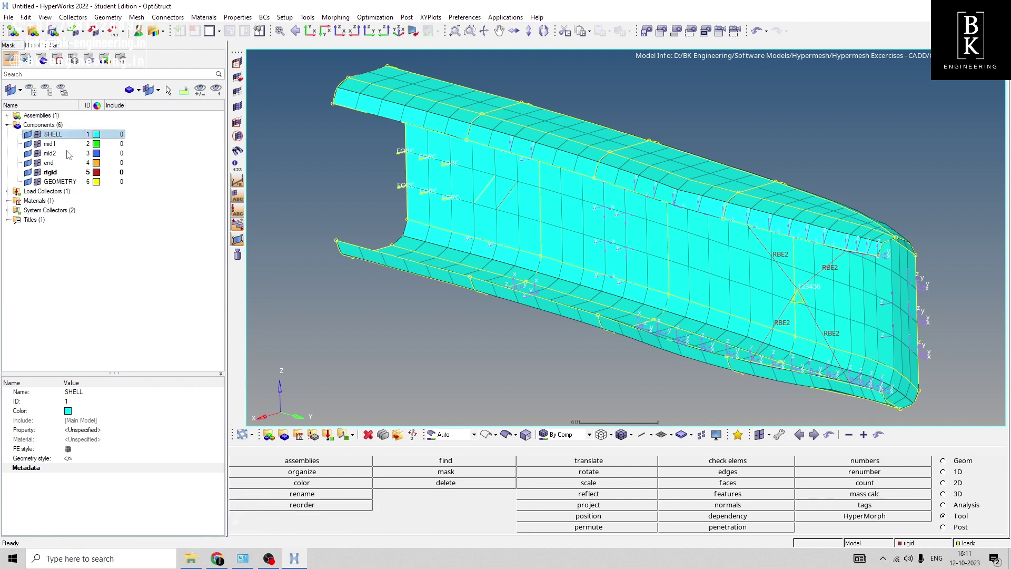
click(119, 220)
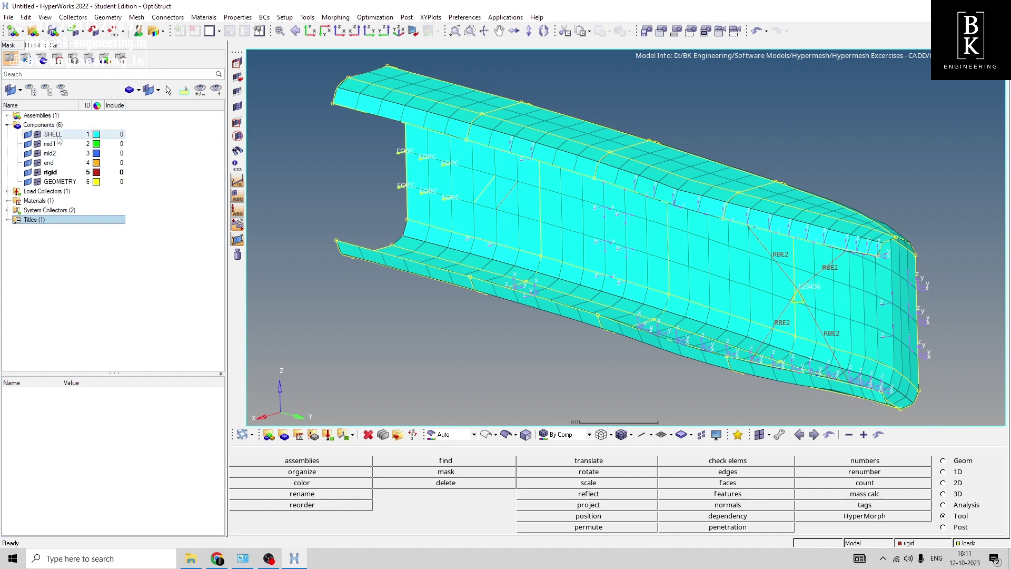
Review Step 7 of the exercise document in the browser on deleting empty components, and switch back to HyperWorks
click(217, 558)
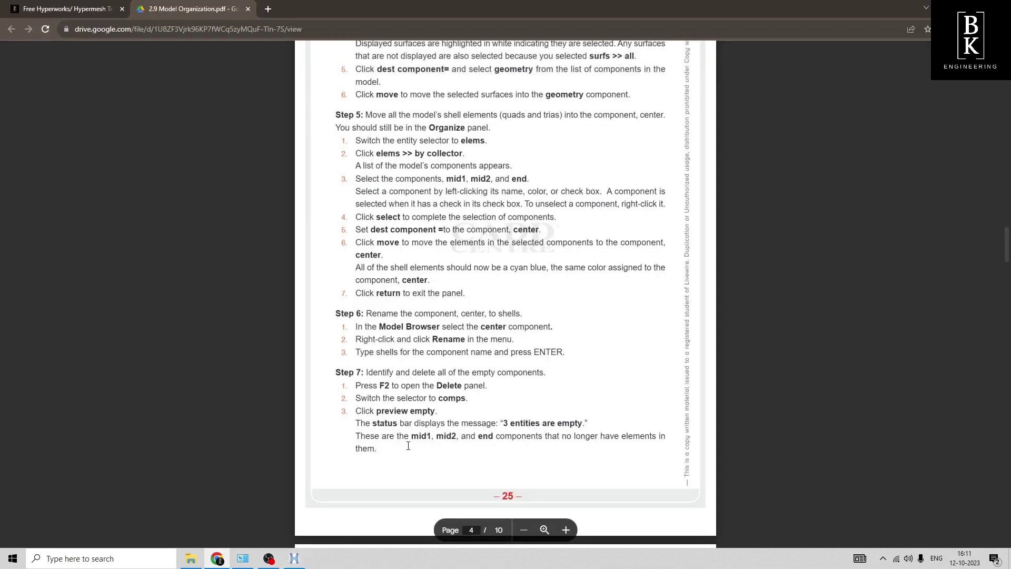
scroll(527, 331, down, 2)
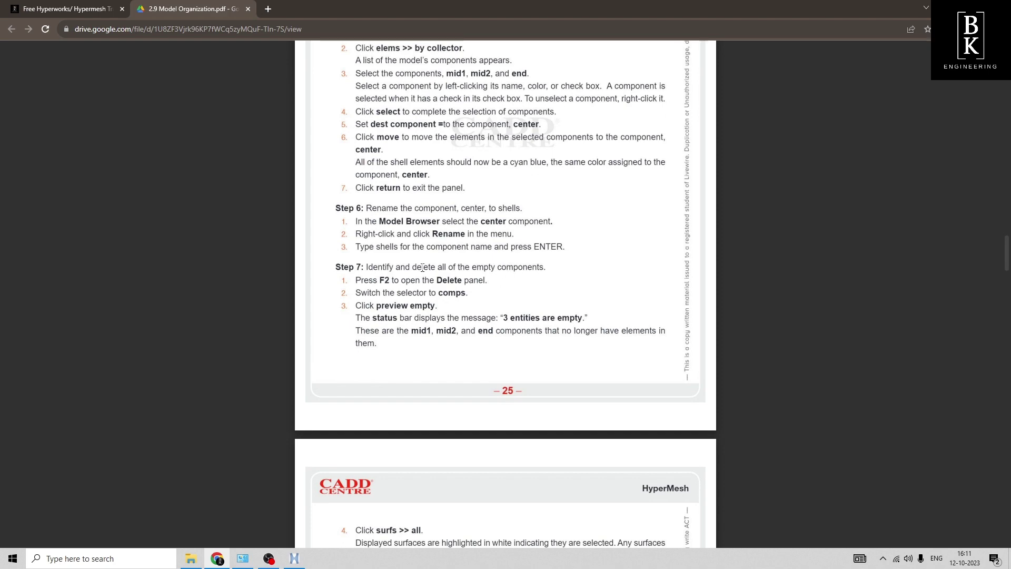
click(294, 558)
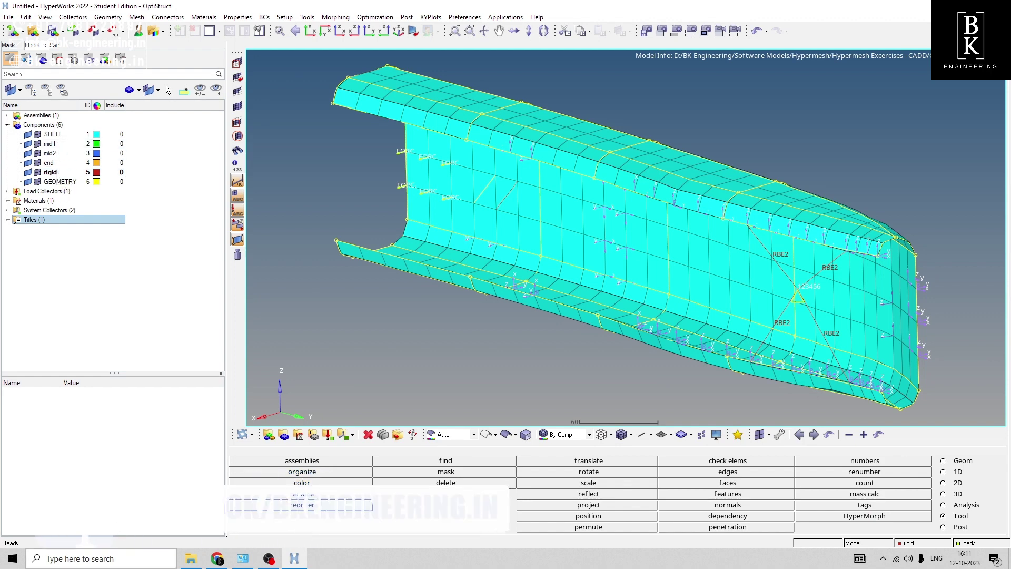
click(220, 561)
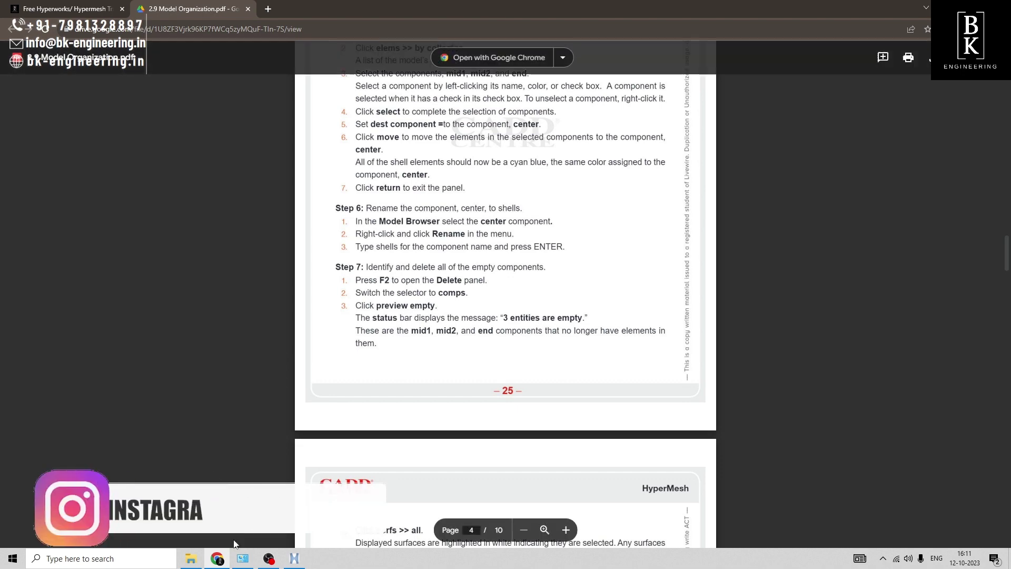
key(alt+Tab)
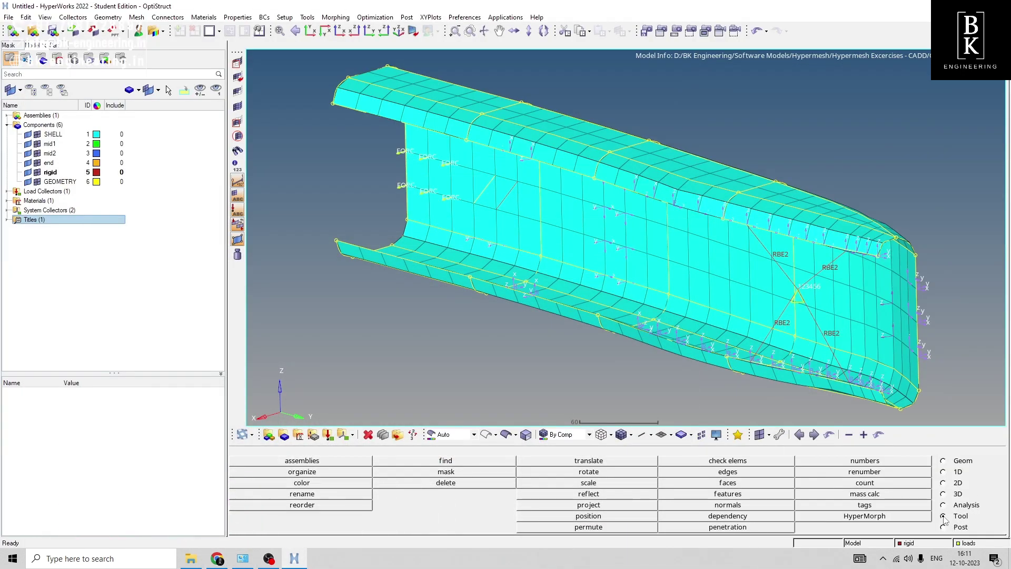
Delete the empty components mid1, mid2 and end from the model and exit the Delete tool
click(442, 482)
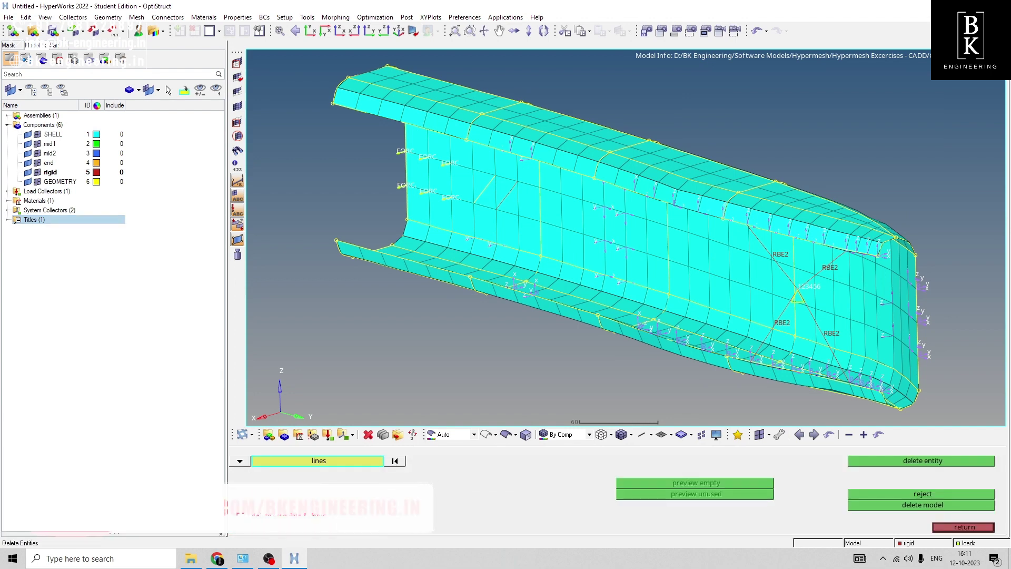
click(277, 463)
click(239, 459)
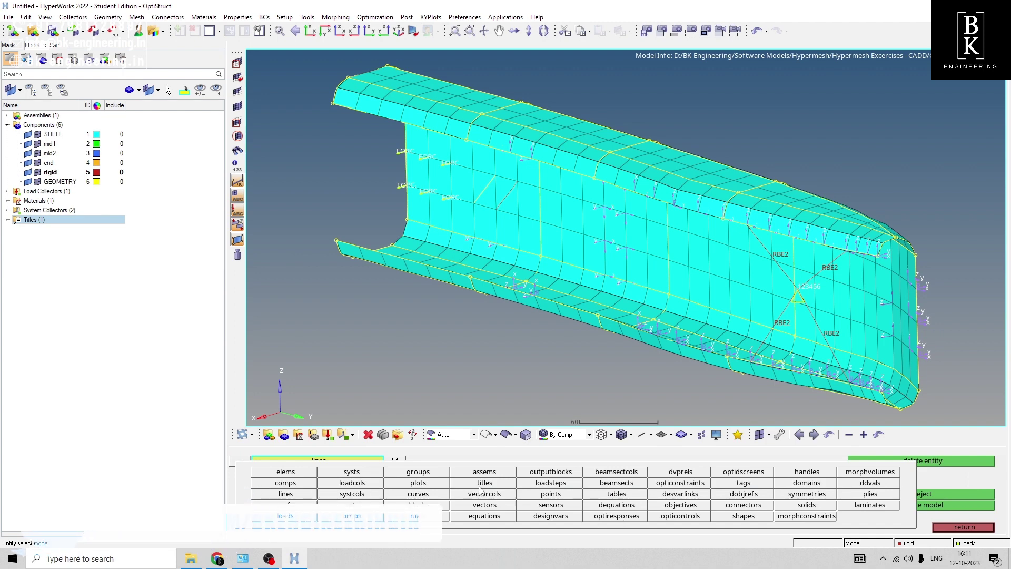
click(288, 482)
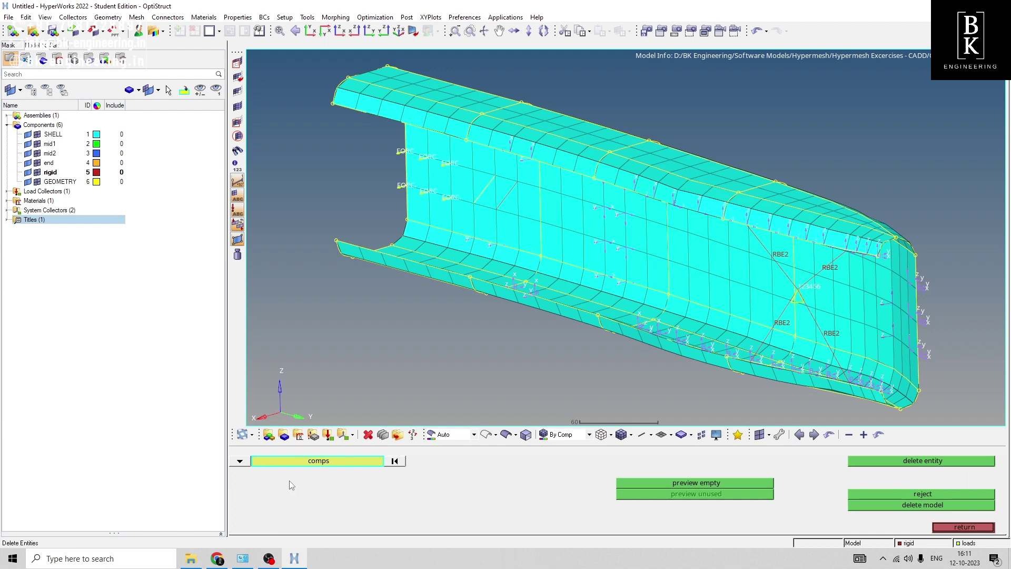
click(307, 460)
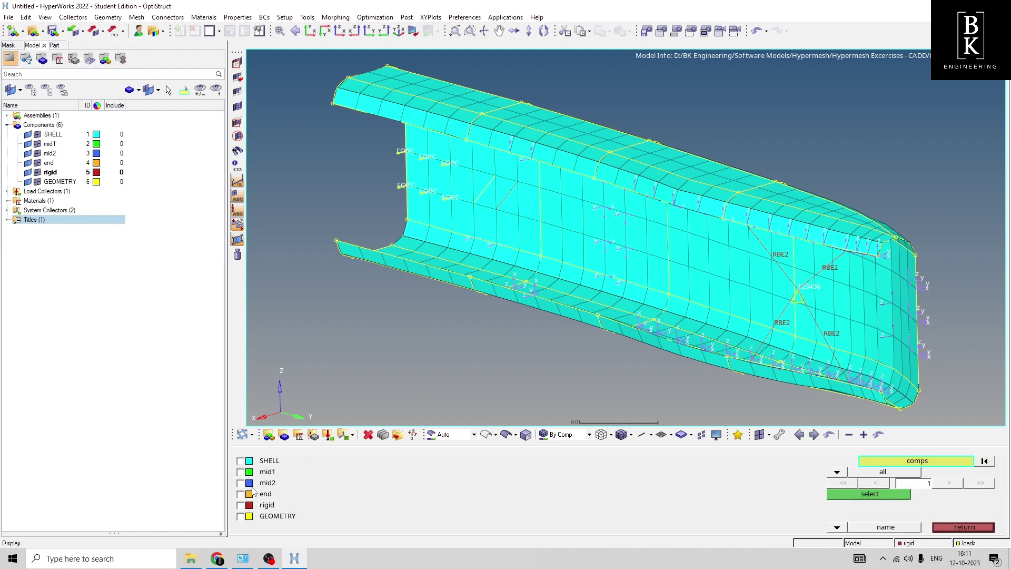
click(241, 472)
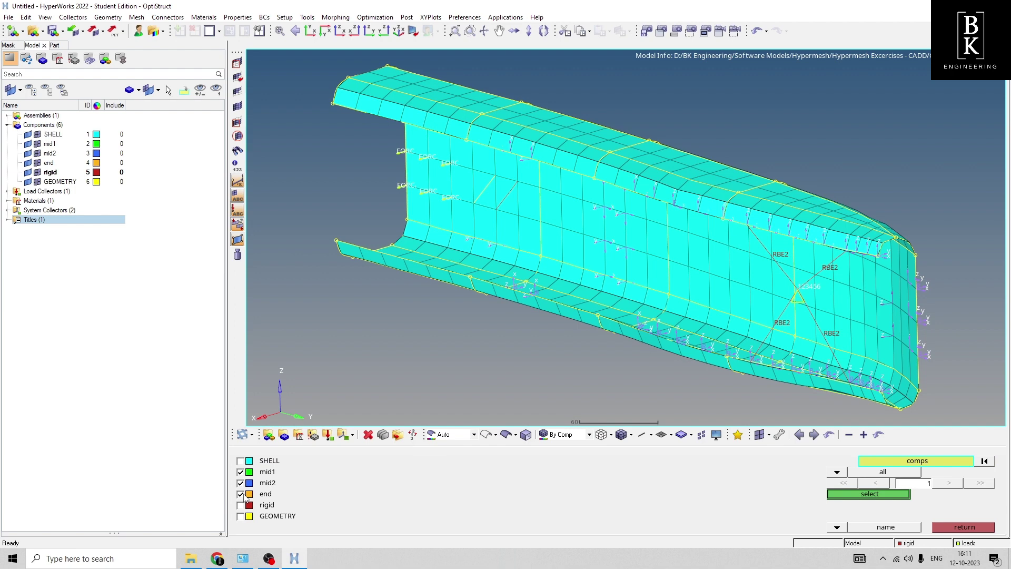
click(859, 496)
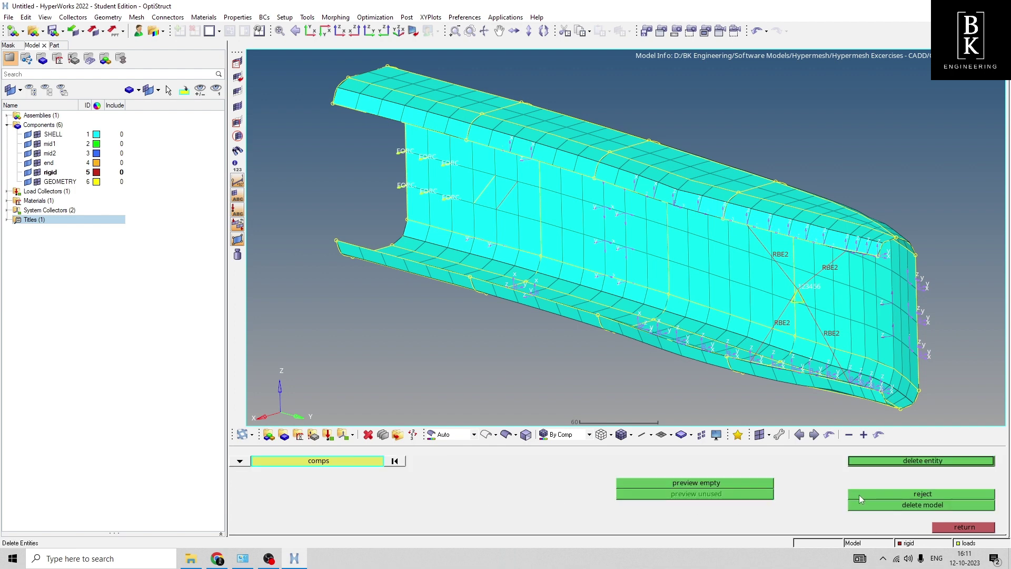
click(905, 462)
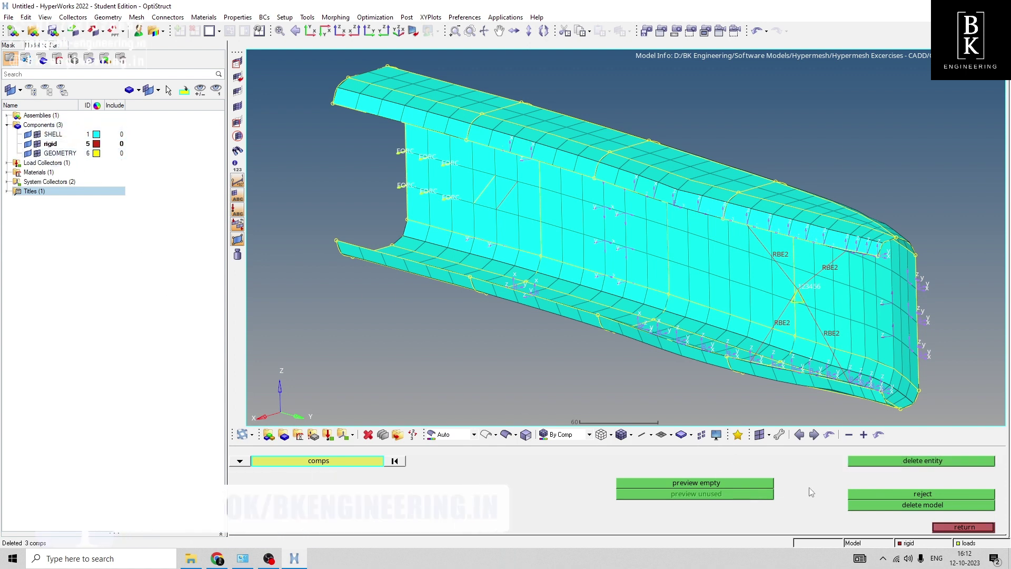
click(948, 527)
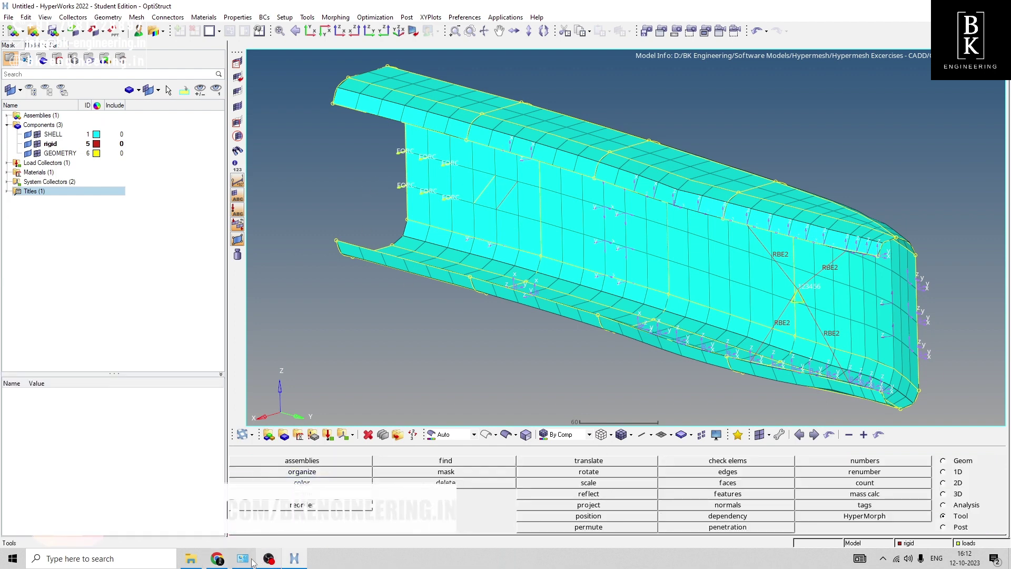
Look through the exercise document in the browser for the instructions following Step 7, and return to HyperWorks
key(alt+Tab)
scroll(421, 280, down, 7)
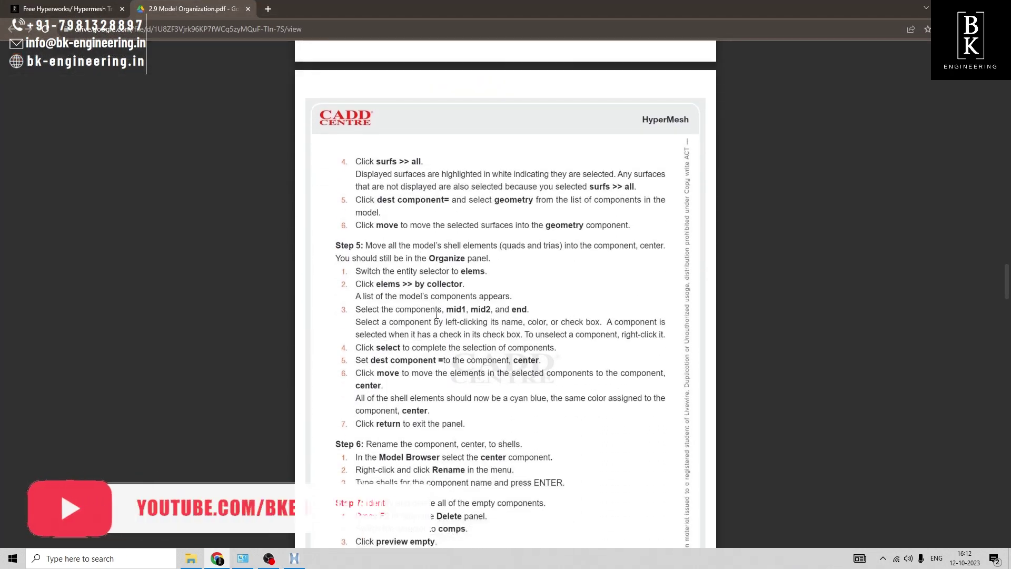
scroll(437, 315, down, 1)
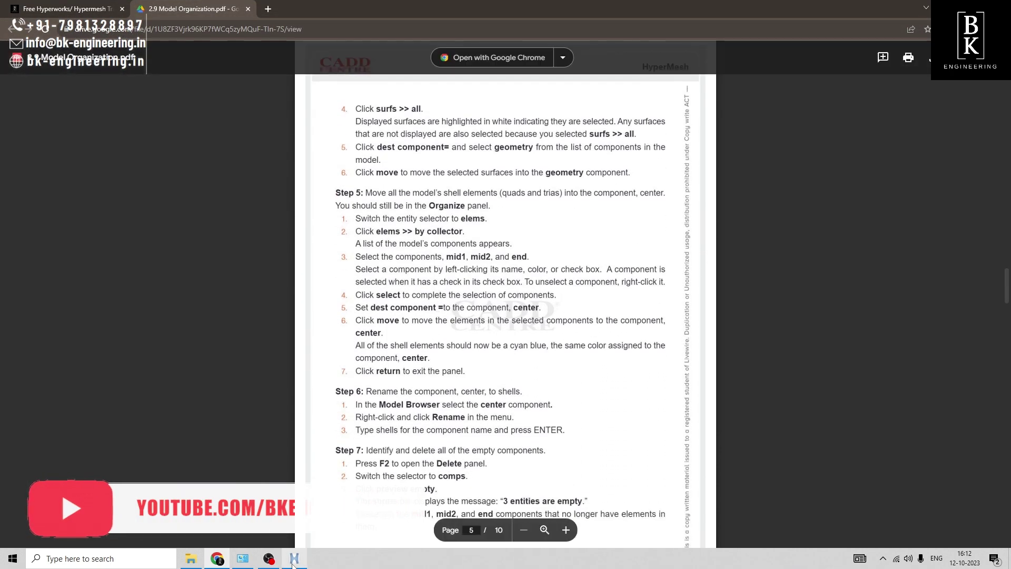
key(alt+Tab)
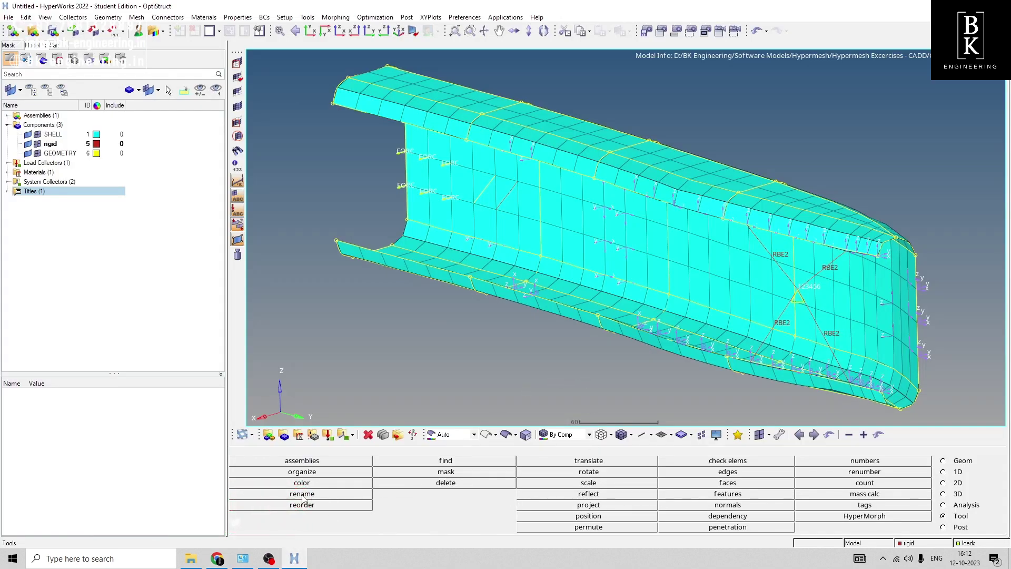
Set Delete to lines, delete all lines in the model and exit the tool
click(446, 481)
click(295, 462)
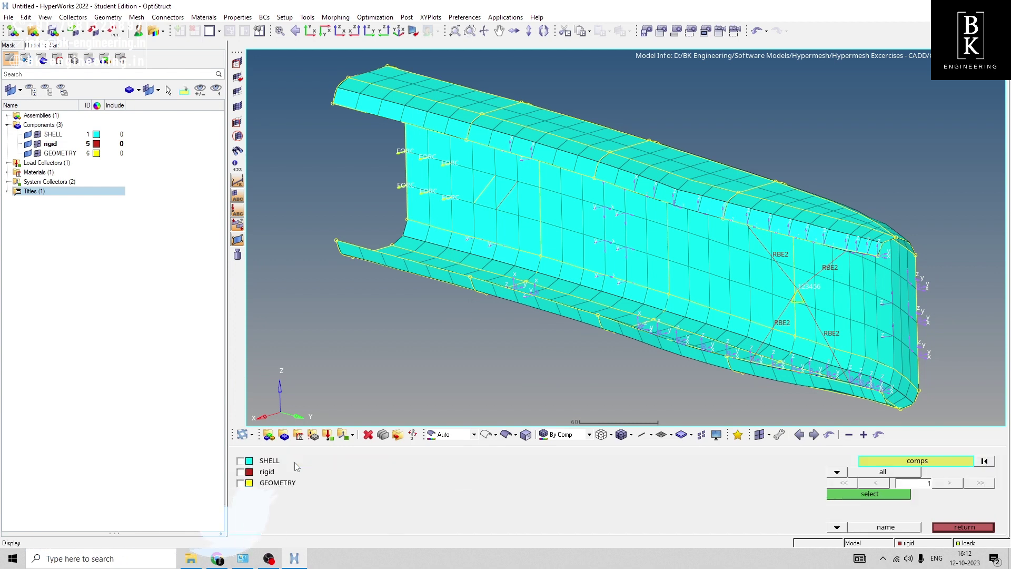
click(940, 528)
click(240, 461)
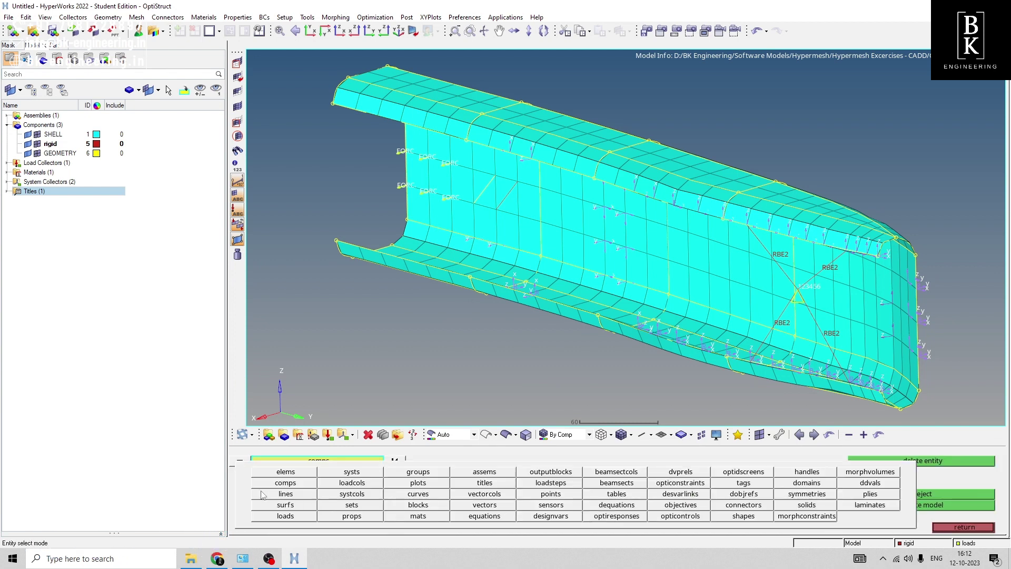
click(279, 495)
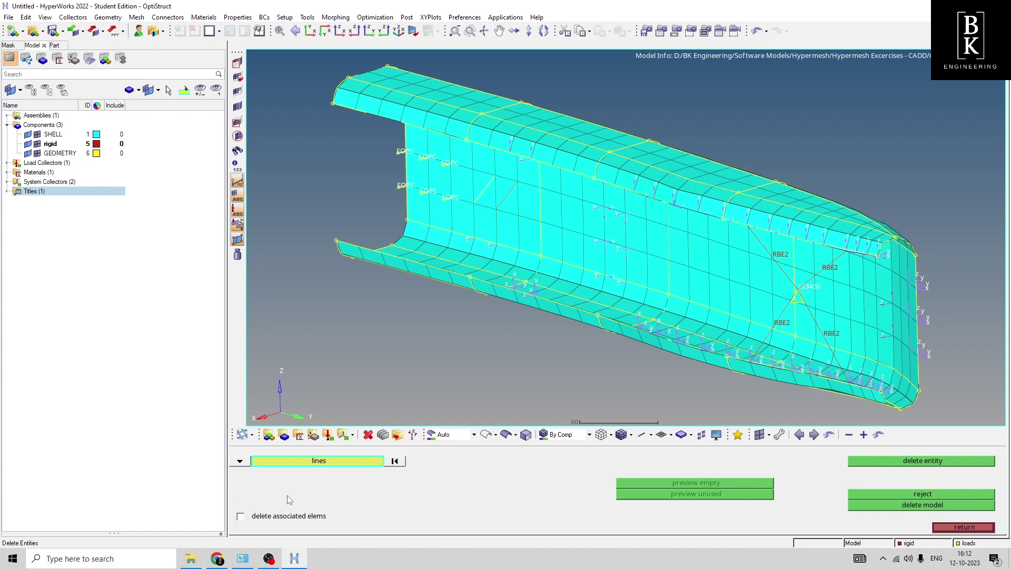
click(319, 461)
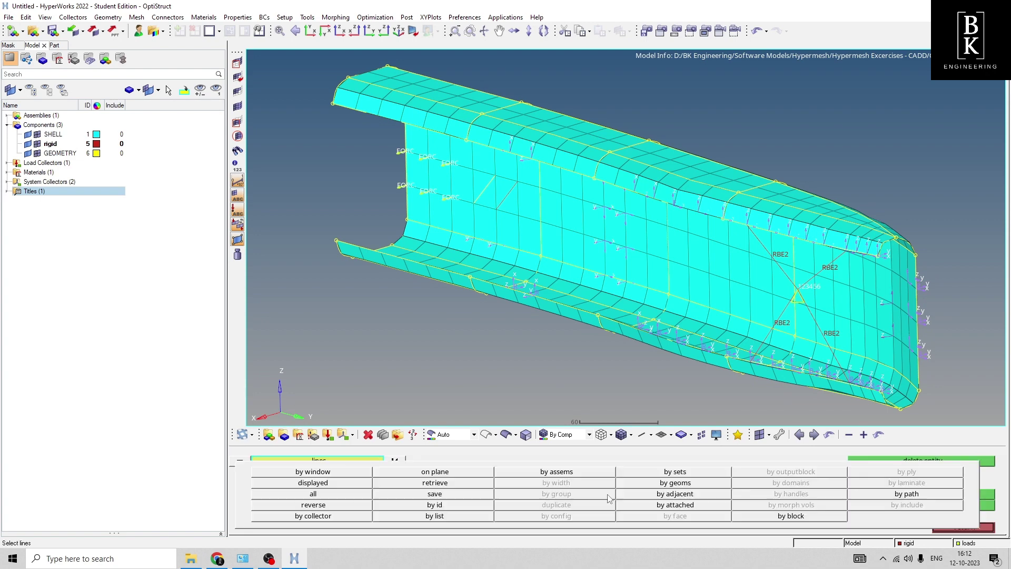
click(313, 494)
click(921, 461)
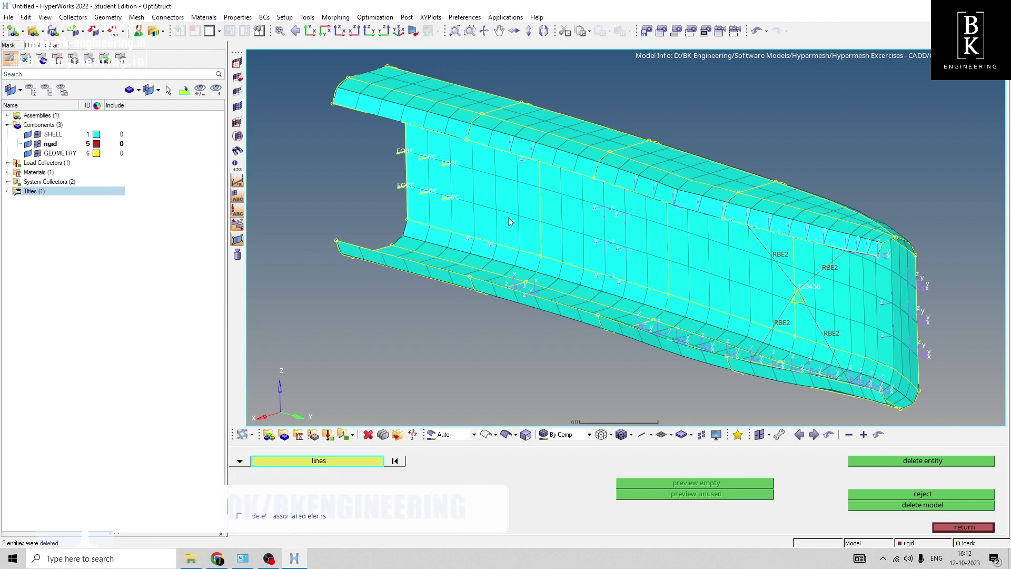
click(941, 525)
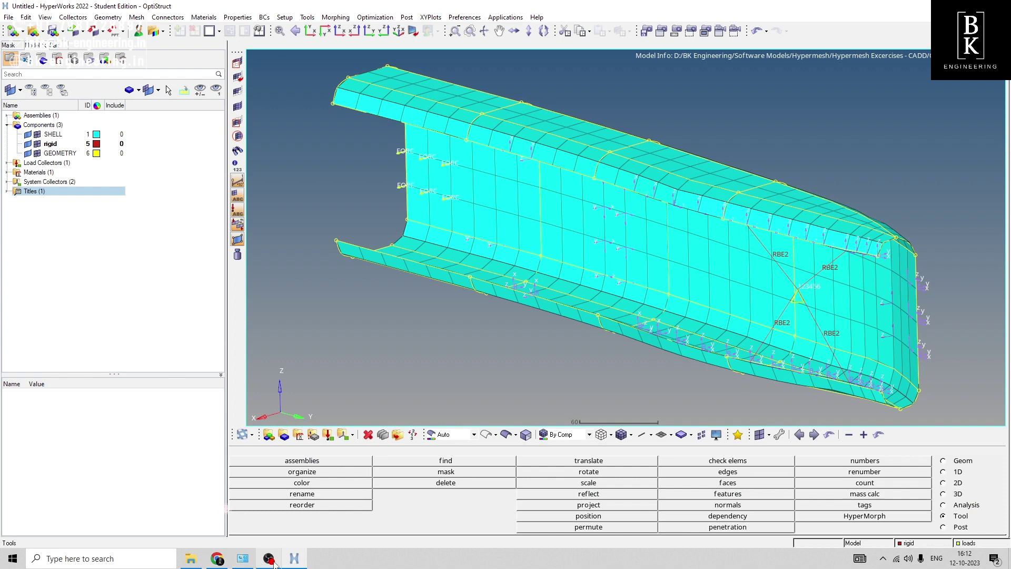
Switch to the browser and recheck Steps 5 to 7 of the exercise document
click(217, 558)
scroll(419, 268, down, 1)
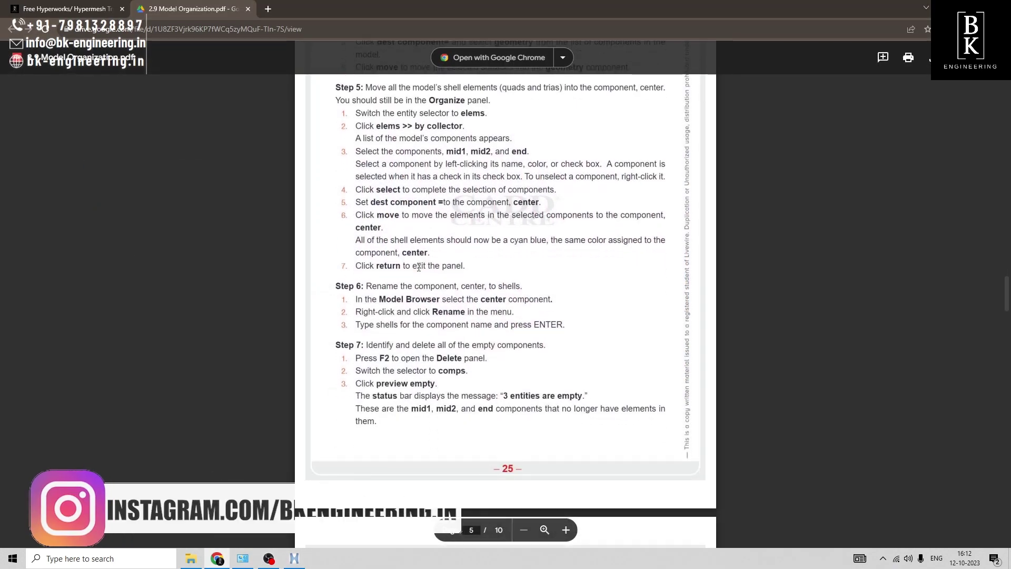
scroll(419, 268, up, 2)
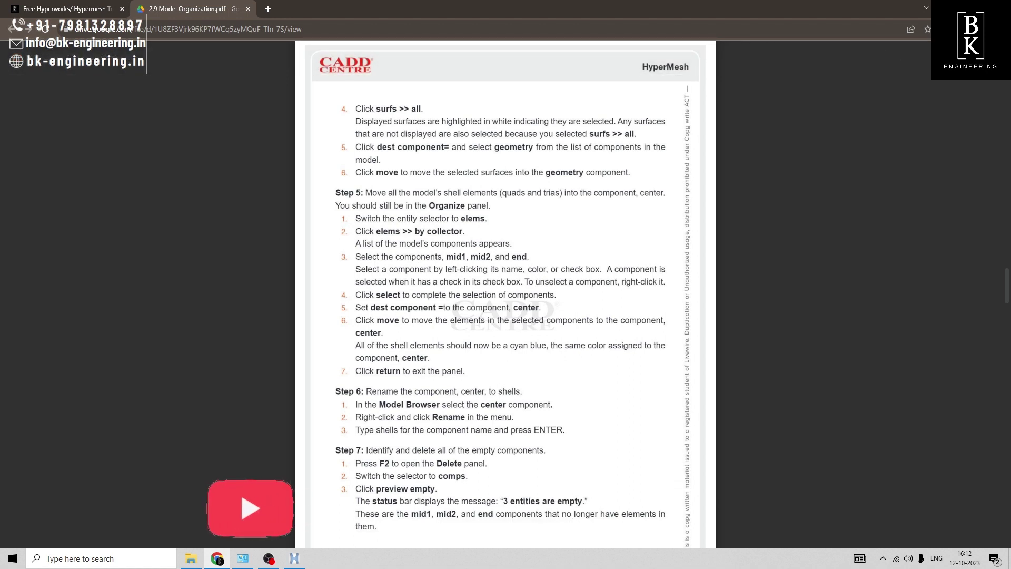
Read on through the exercise document to the instructions for Steps 9 and 10, and return to HyperWorks
scroll(397, 273, down, 2)
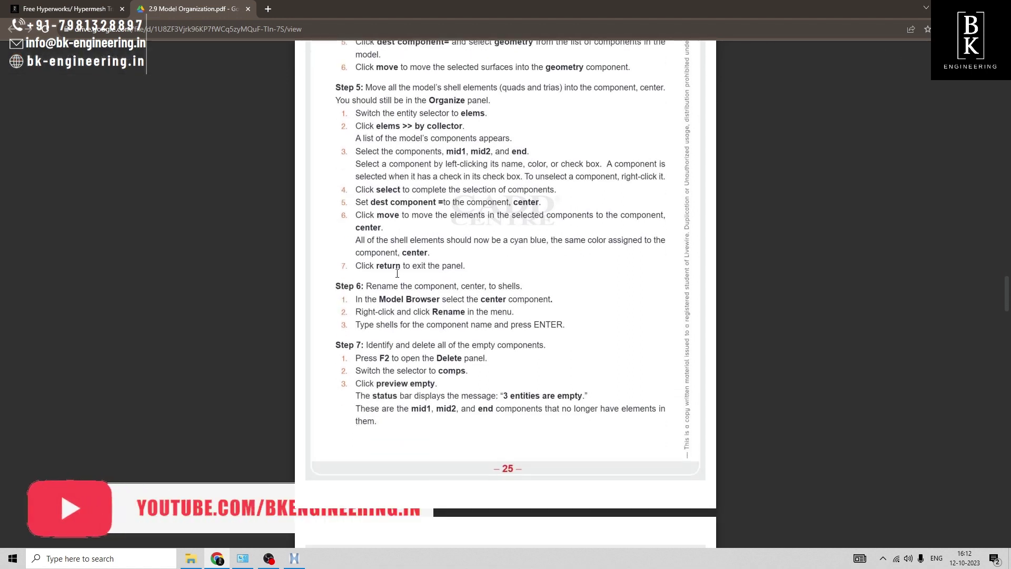
scroll(397, 273, down, 2)
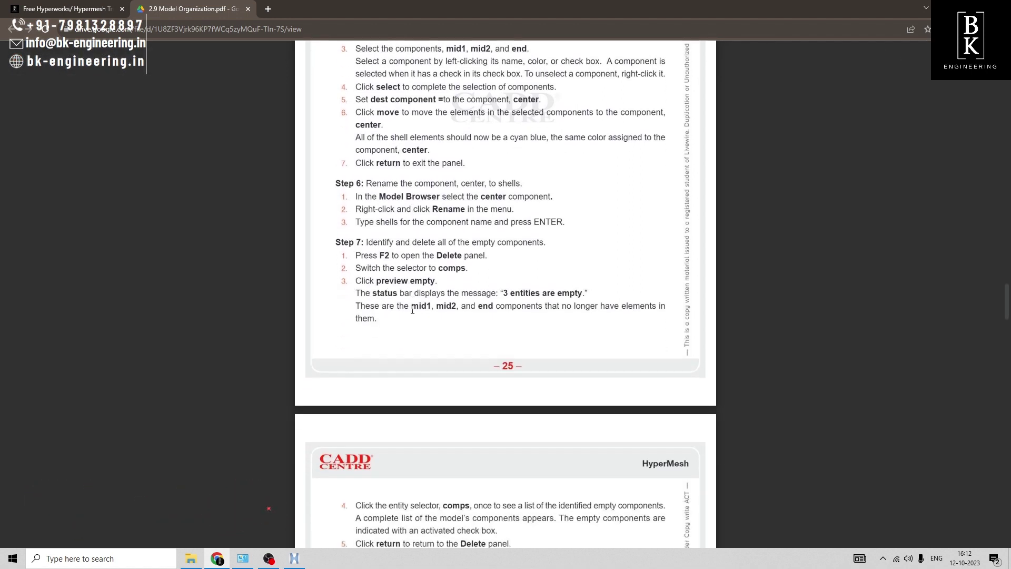
scroll(399, 249, down, 4)
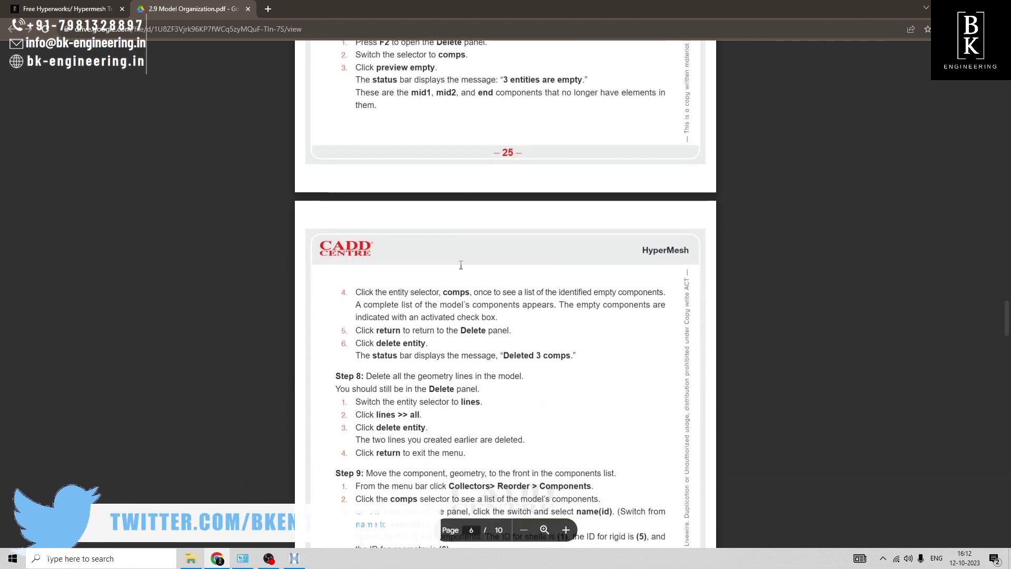
scroll(460, 265, down, 4)
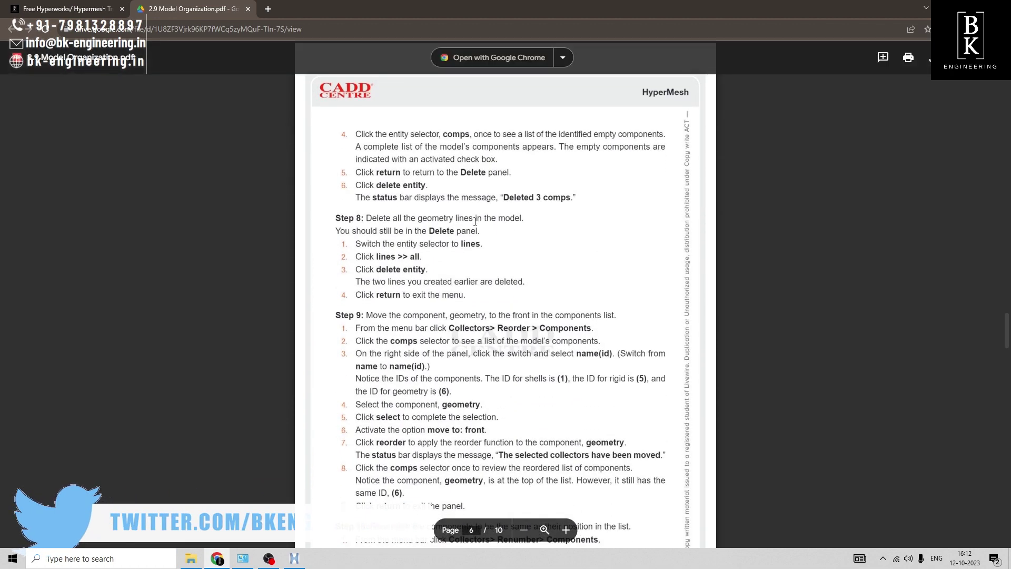
scroll(430, 303, down, 1)
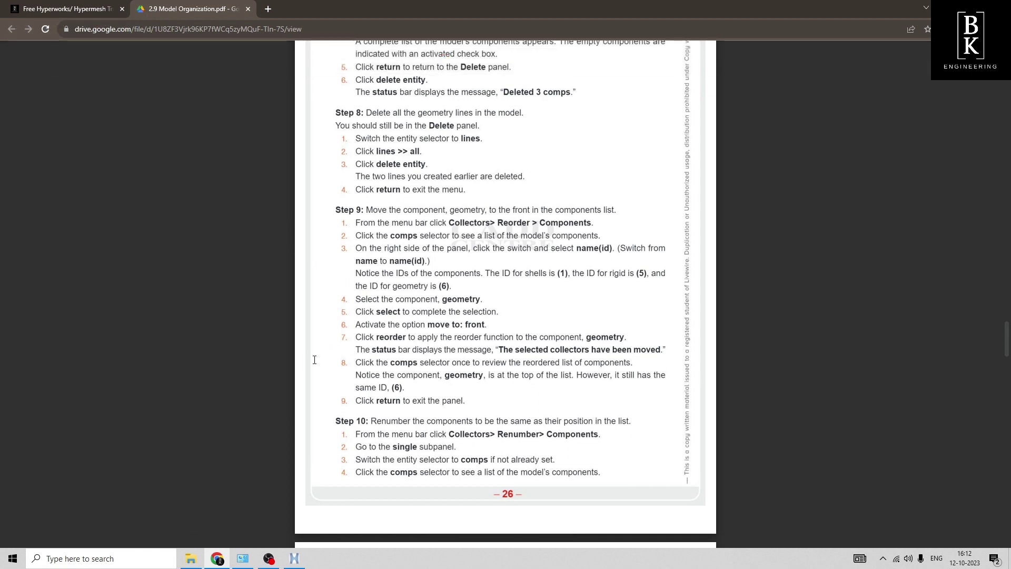
click(294, 559)
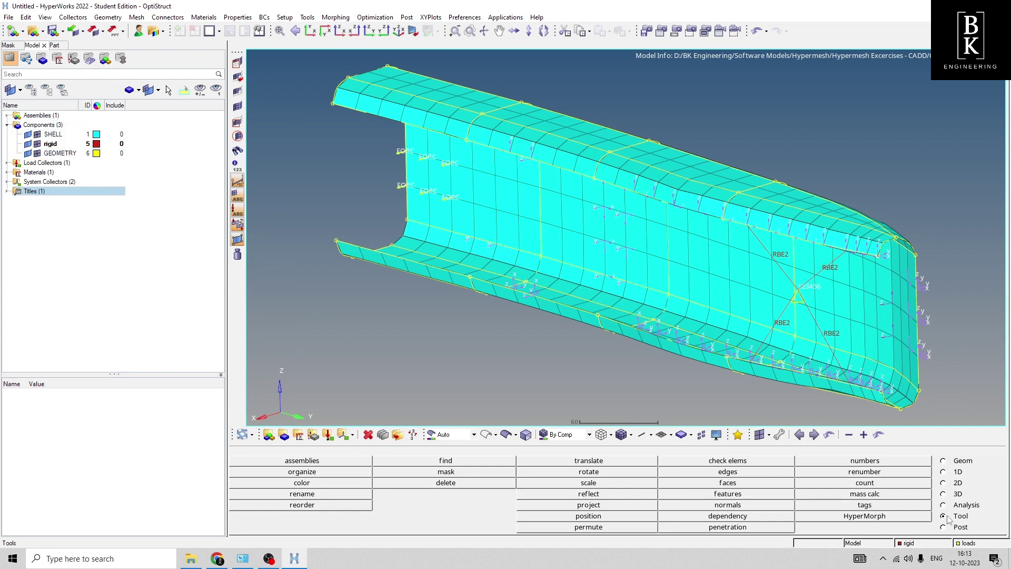
Reorder the components by moving GEOMETRY to the front, check the component list and exit the Reorder tool
click(299, 505)
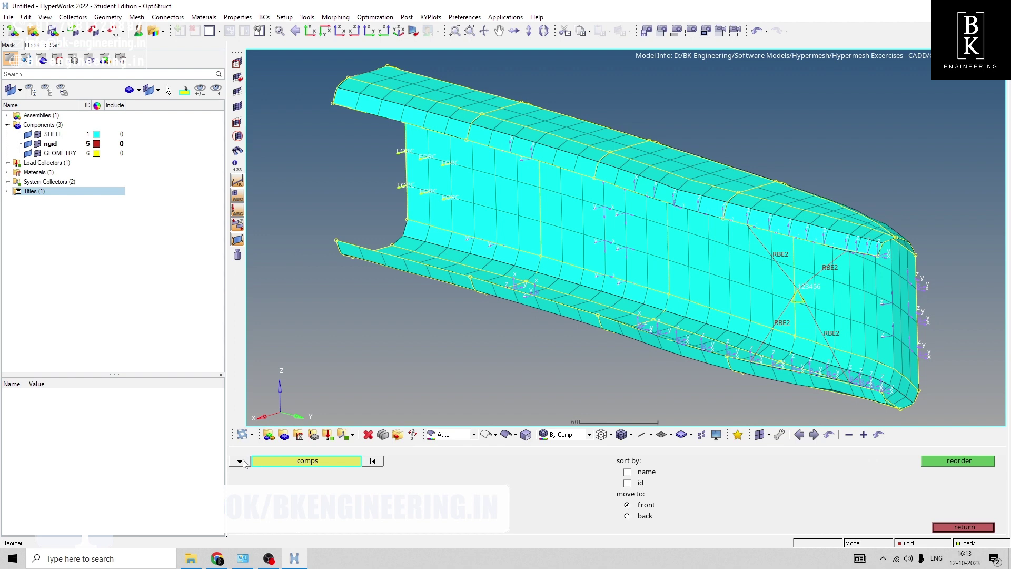
click(271, 463)
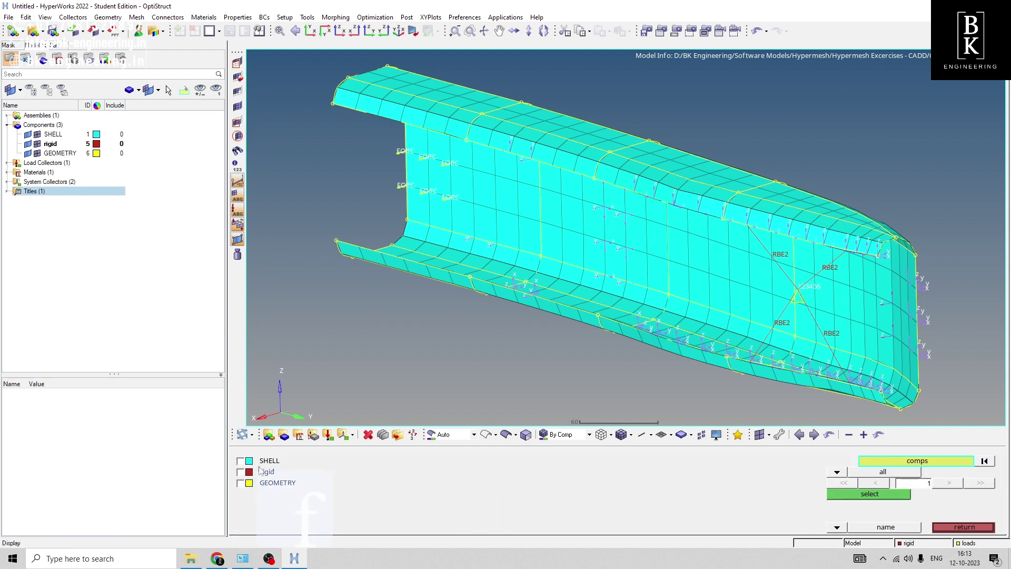
click(241, 483)
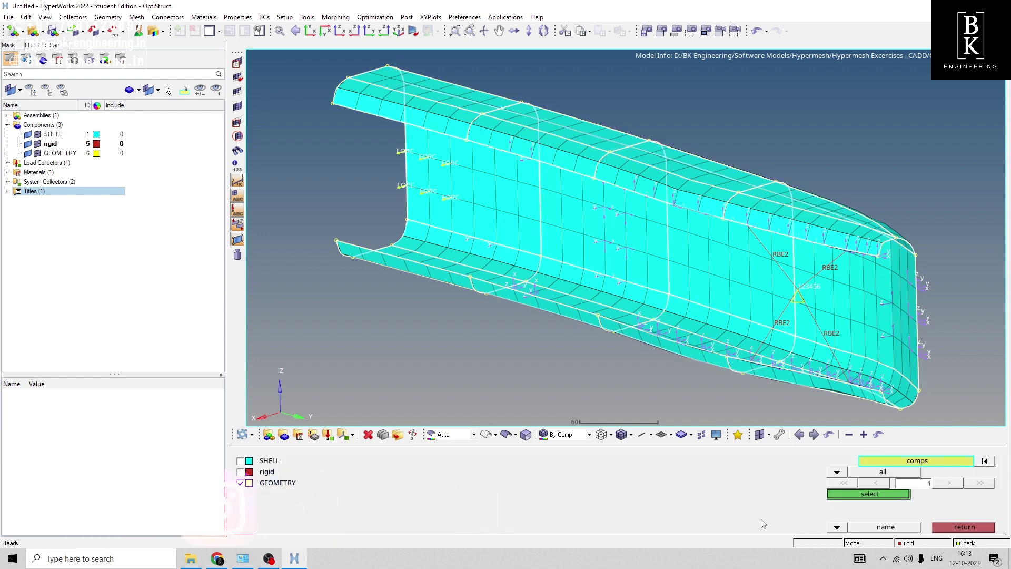
click(866, 495)
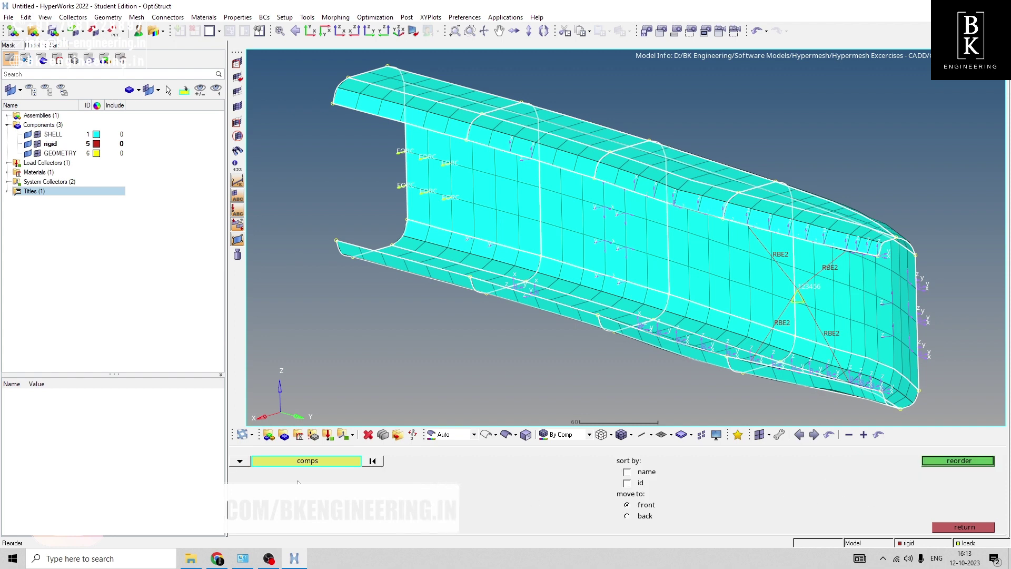
click(958, 461)
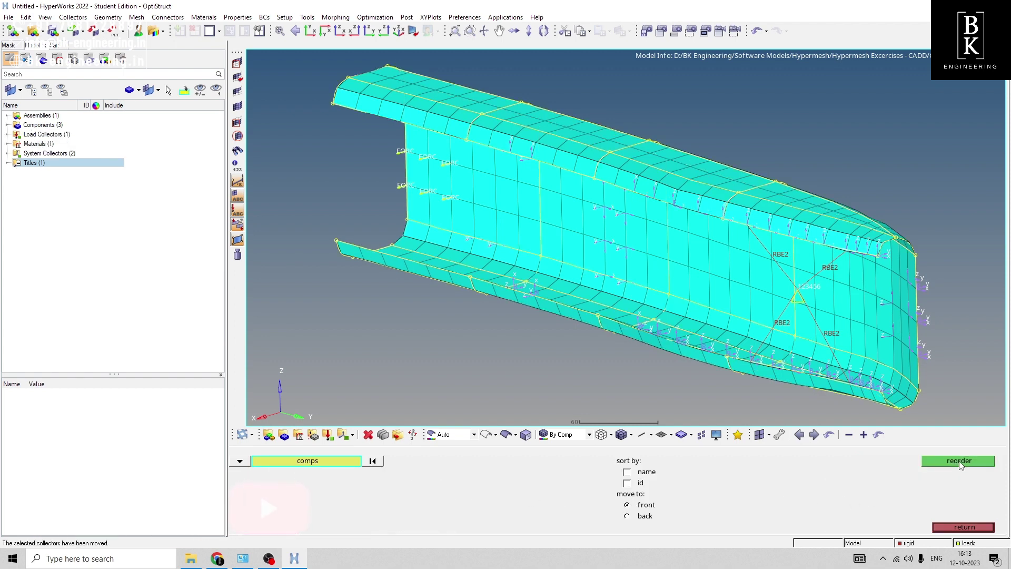
click(7, 125)
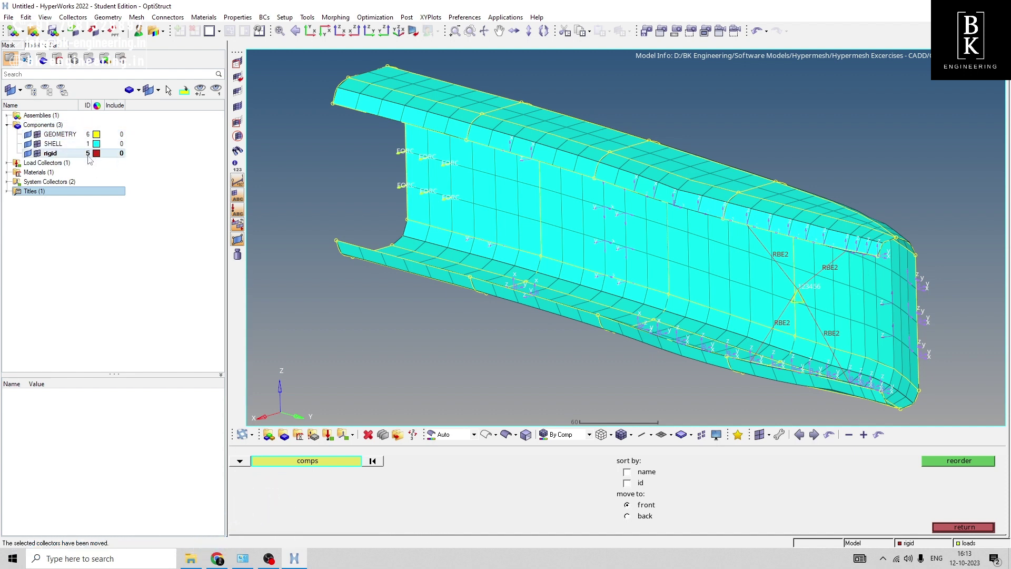
click(954, 529)
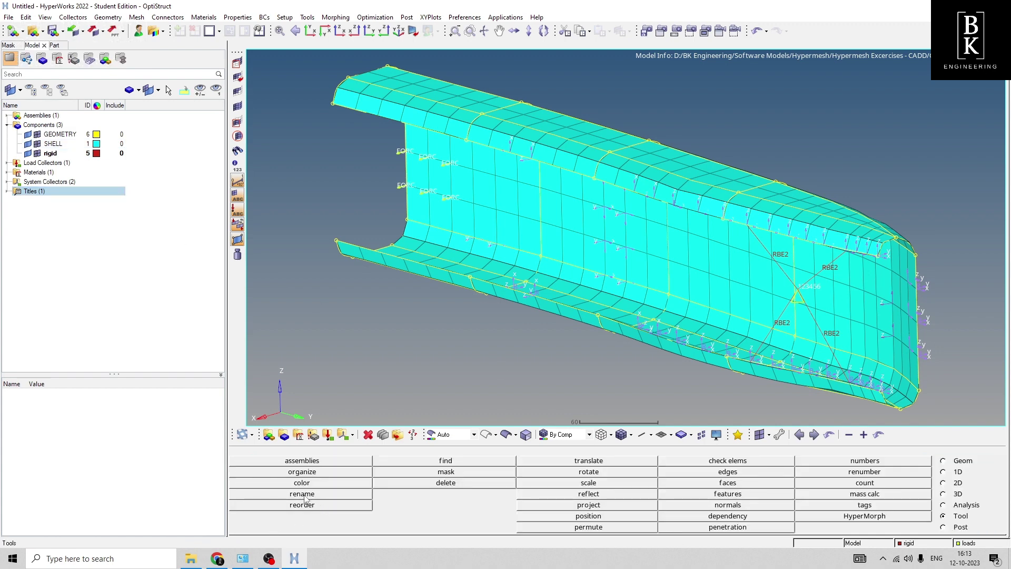
Renumber the components GEOMETRY, SHELL and rigid starting with 1 and incrementing by 1, and exit the Renumber tool
click(857, 472)
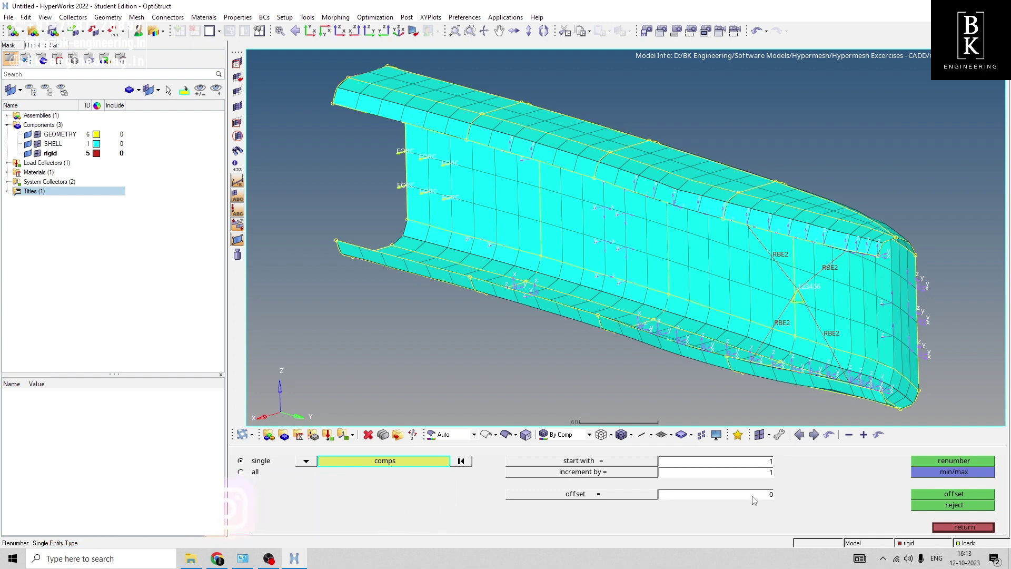
click(954, 459)
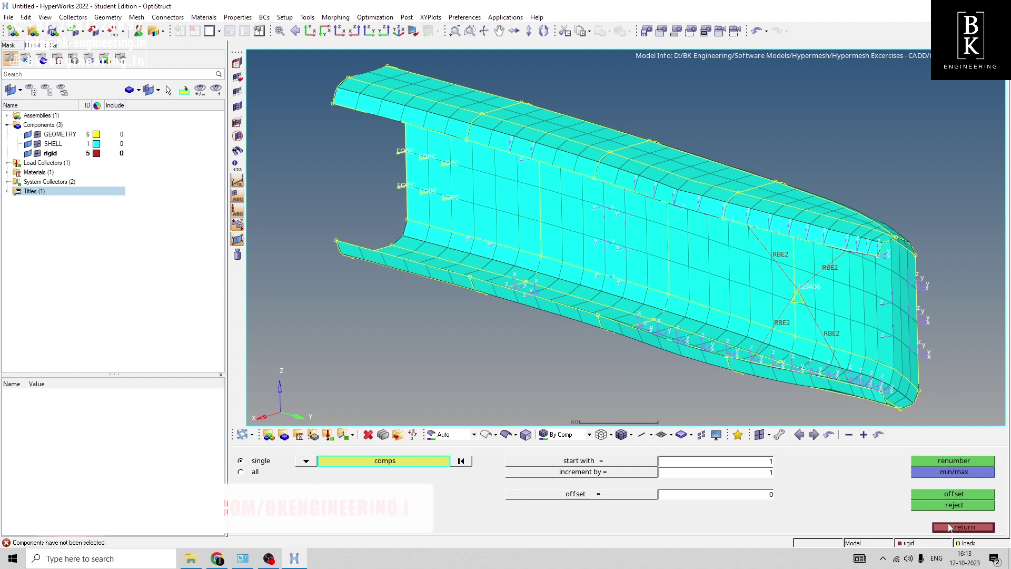
click(344, 463)
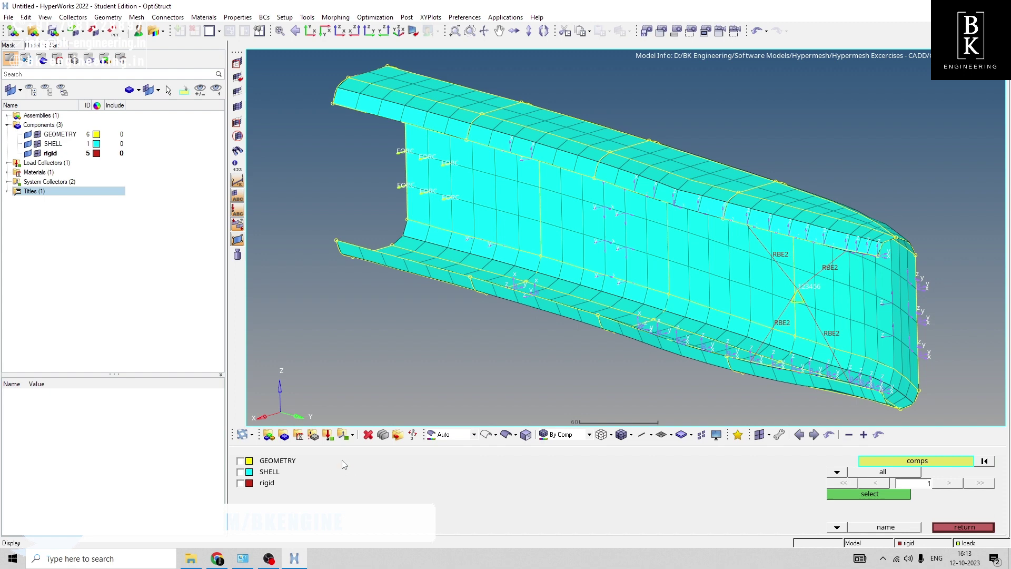
click(240, 460)
click(240, 471)
click(240, 483)
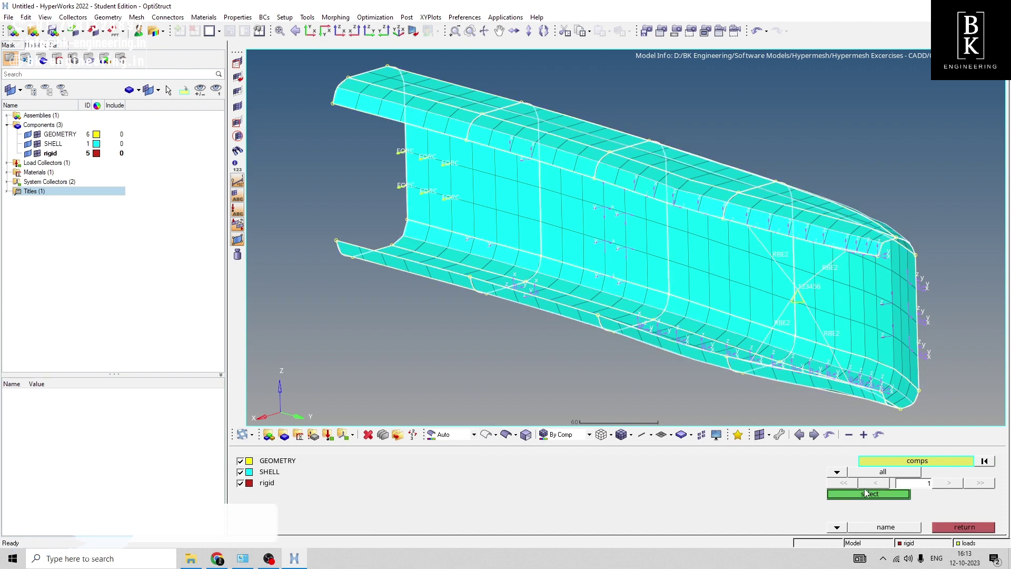
click(884, 496)
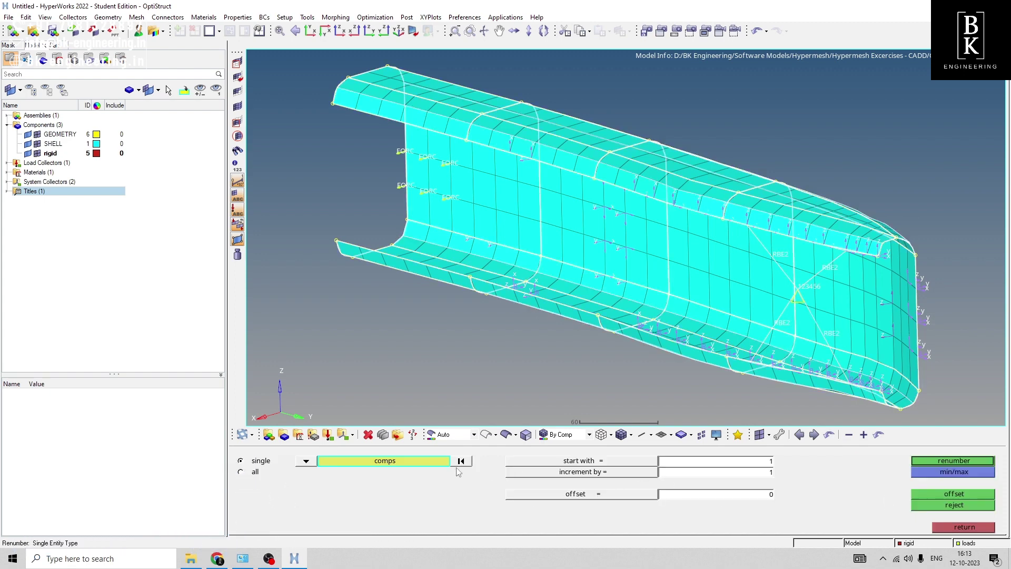
click(945, 461)
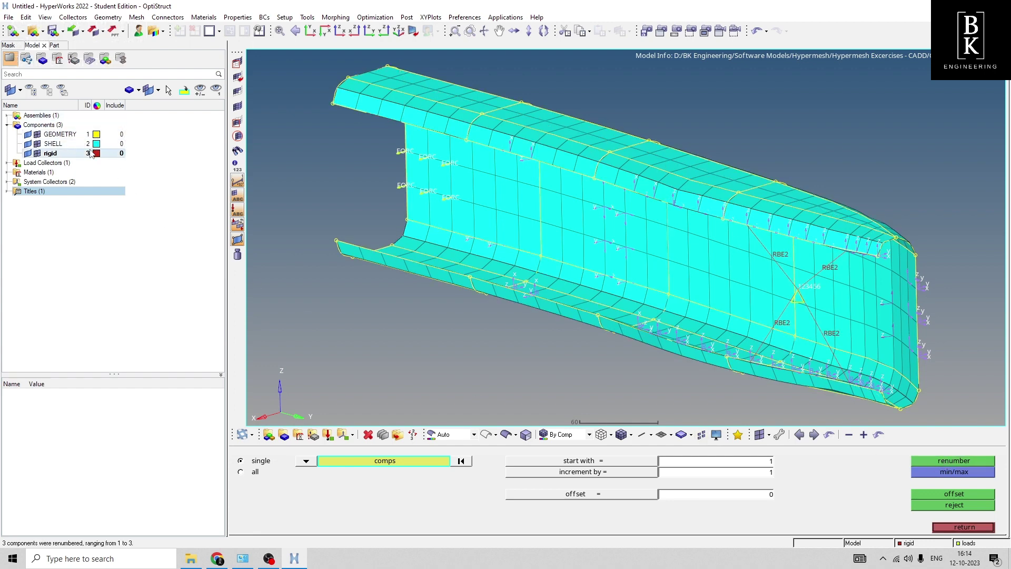
click(965, 527)
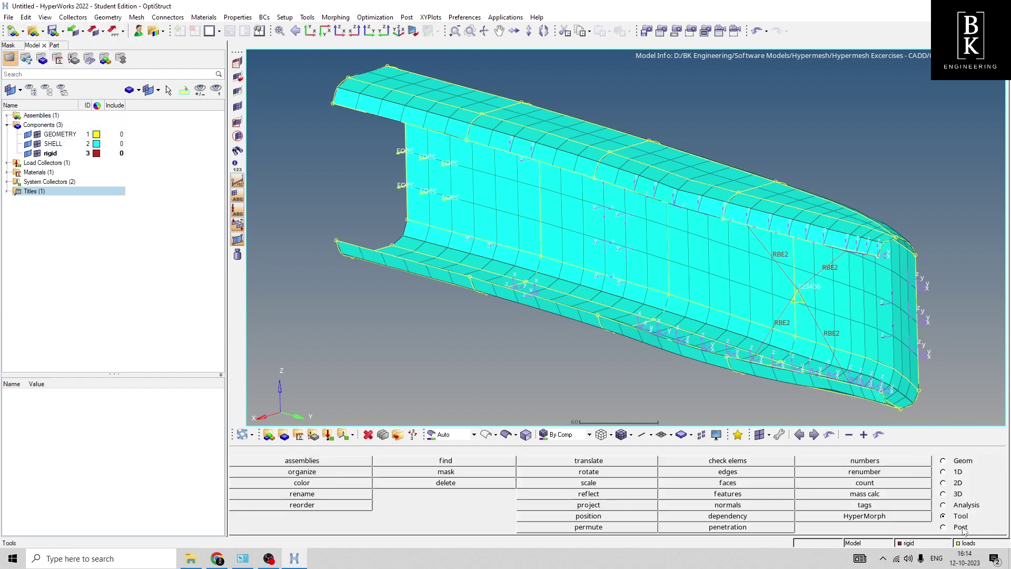
Switch to the browser, read Step 11 of the exercise document on creating an assembly, and return to HyperWorks
click(304, 562)
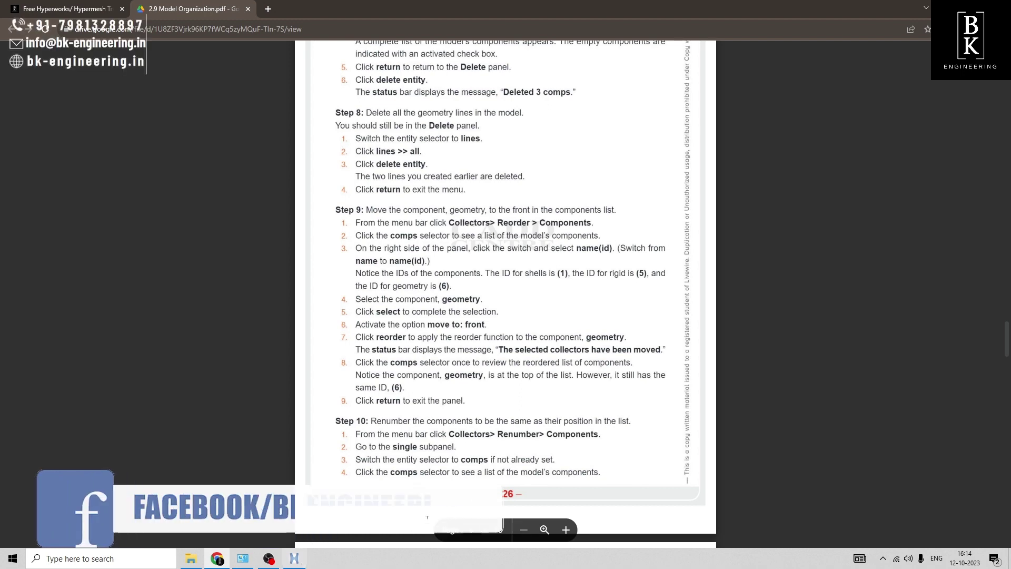
scroll(469, 380, down, 8)
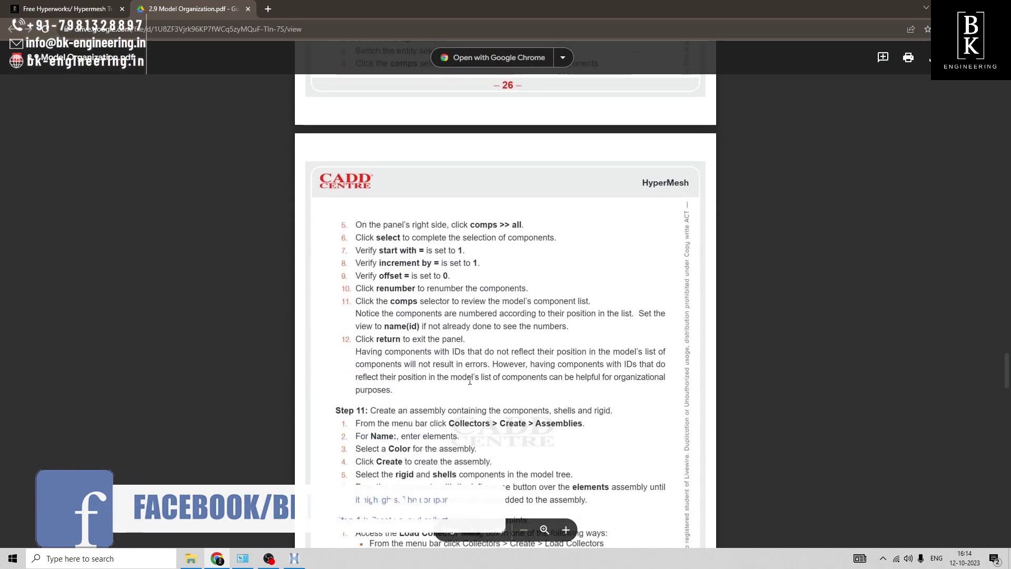
scroll(470, 380, down, 1)
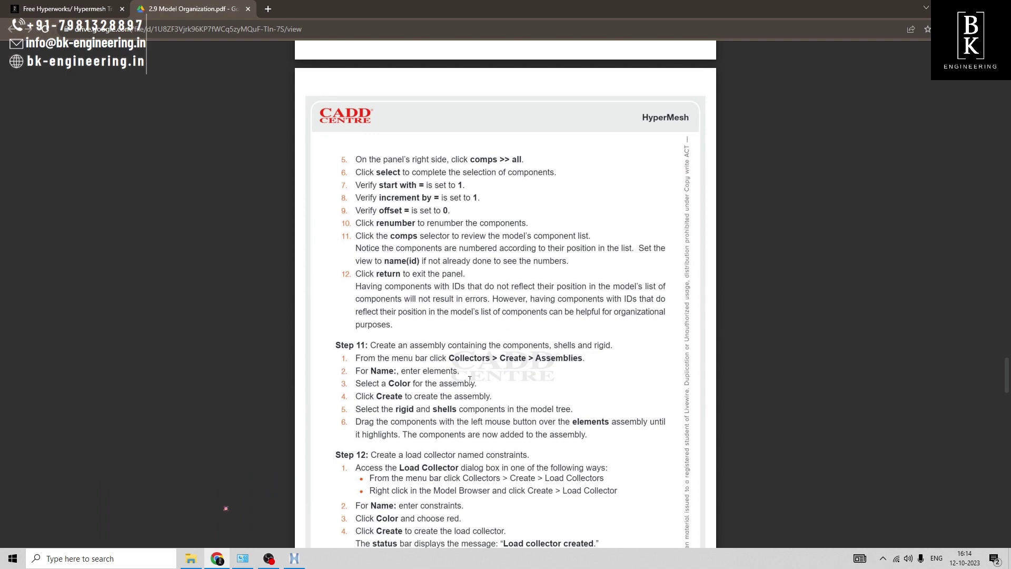
scroll(469, 380, down, 1)
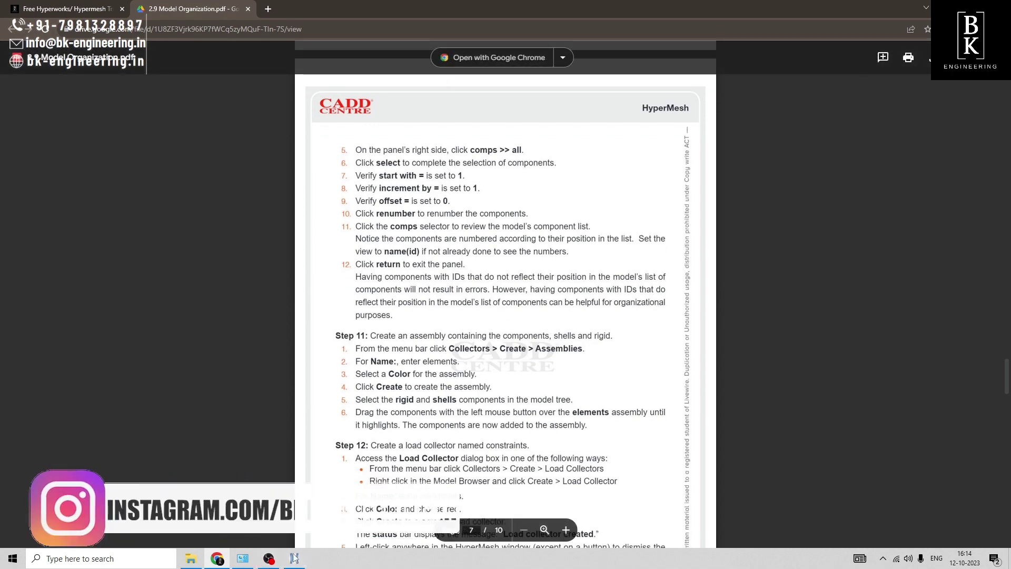
click(294, 558)
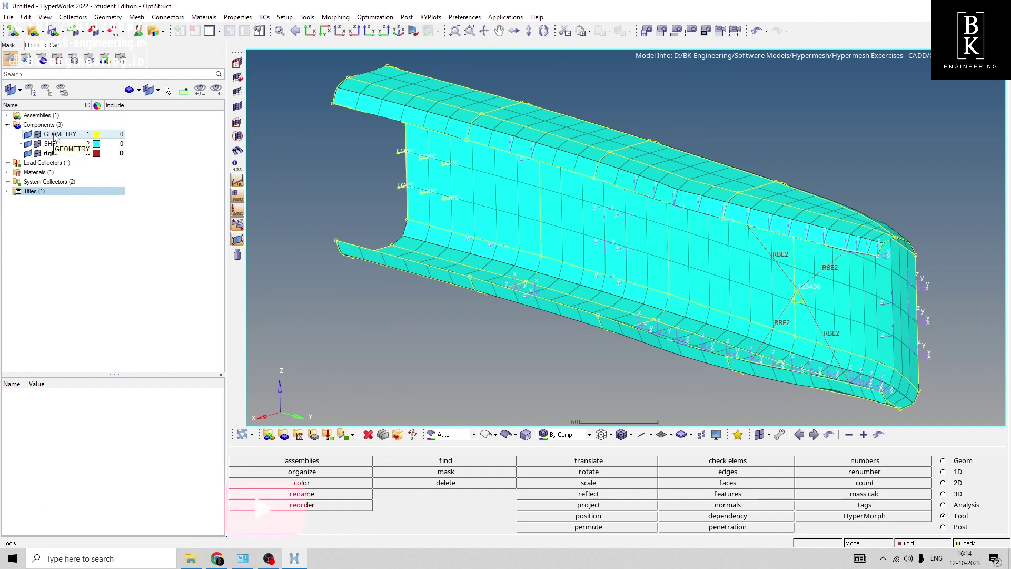
Create a new assembly in the model and name it ELEMENTS
click(38, 117)
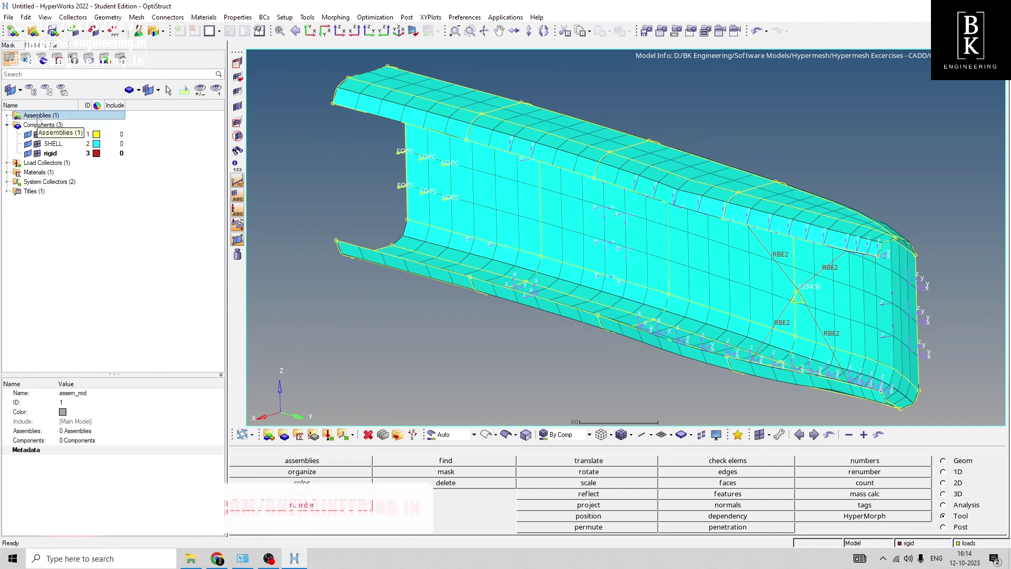
right_click(109, 216)
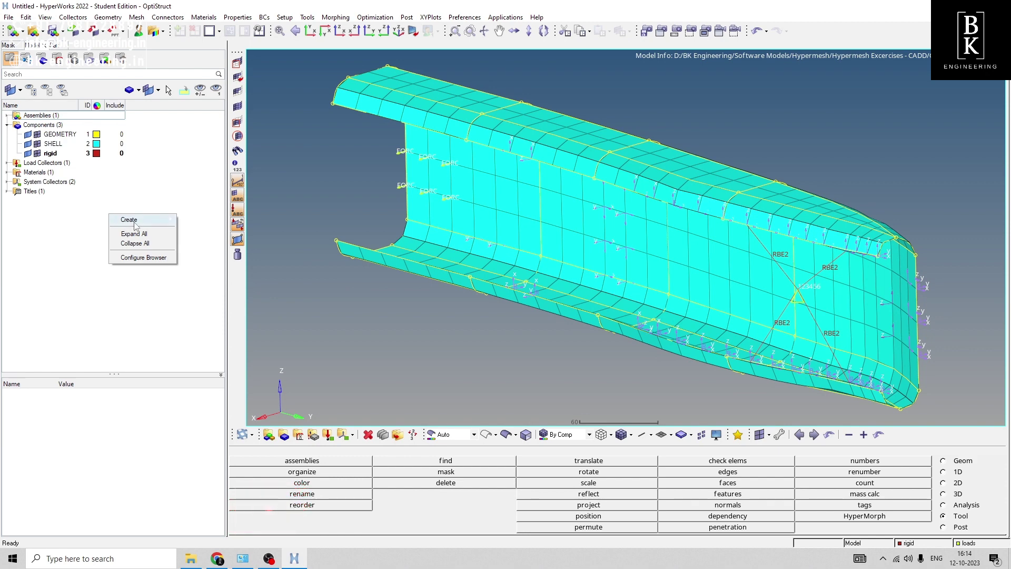
mouse_move(135, 225)
click(263, 220)
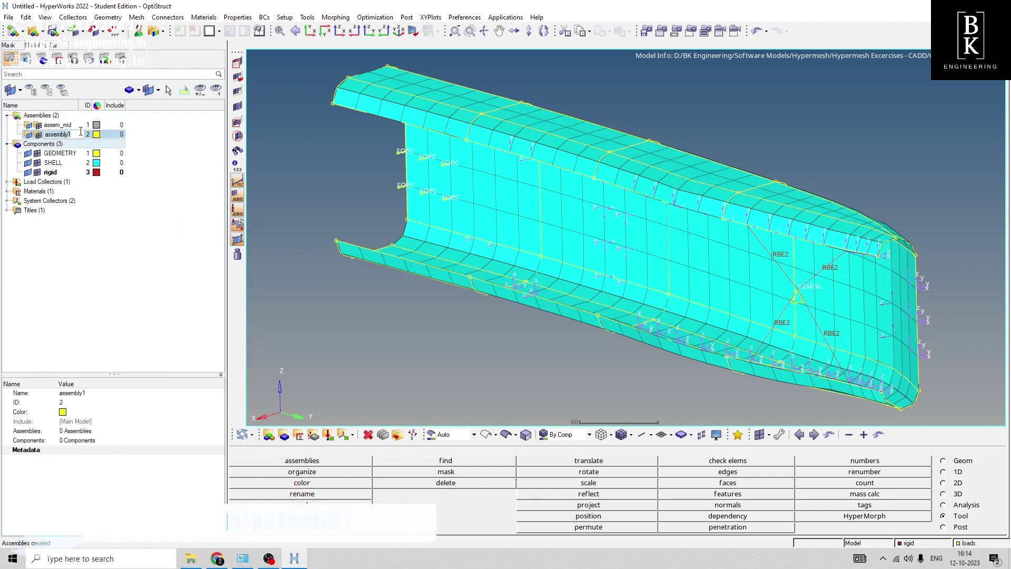
text(ELEMENTS)
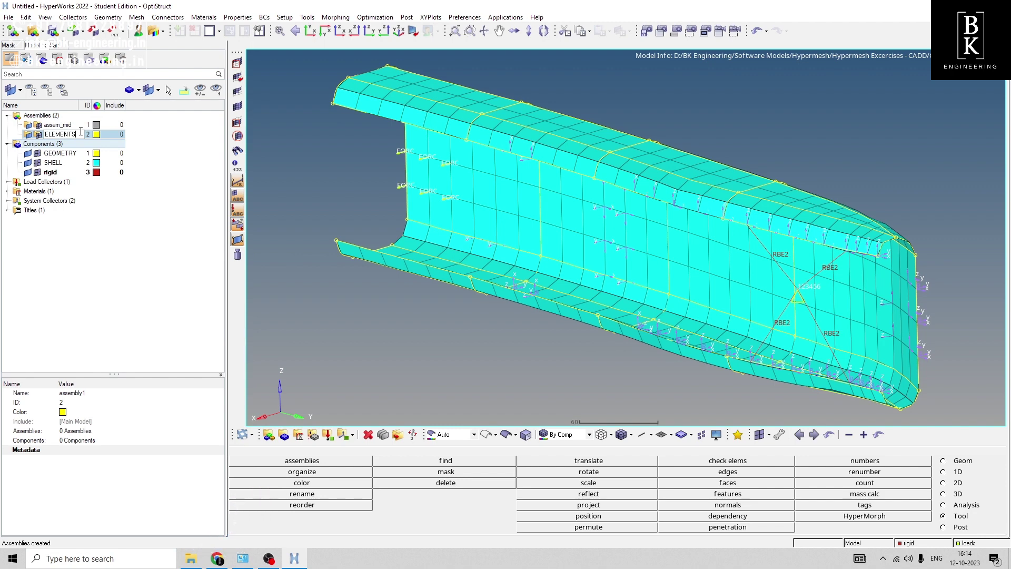
key(Return)
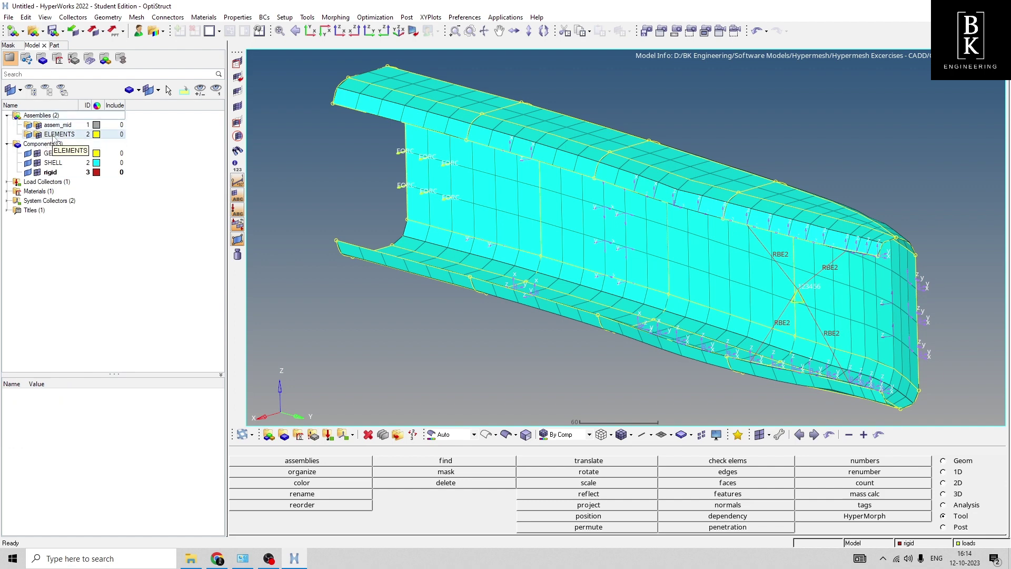
Recheck Step 11 of the exercise document in the browser and open the color choices of the ELEMENTS assembly
click(300, 561)
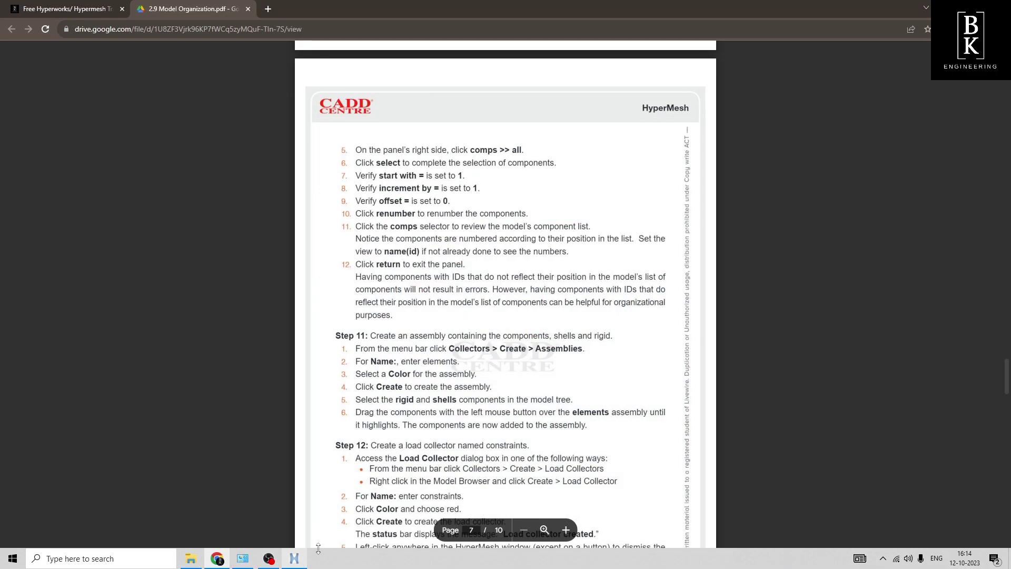
scroll(445, 374, down, 2)
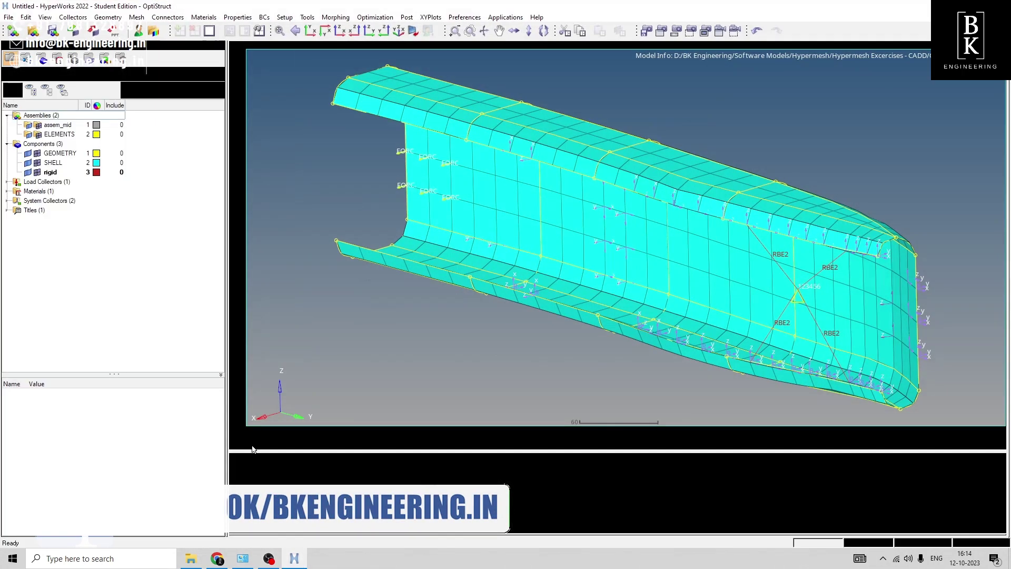
click(299, 562)
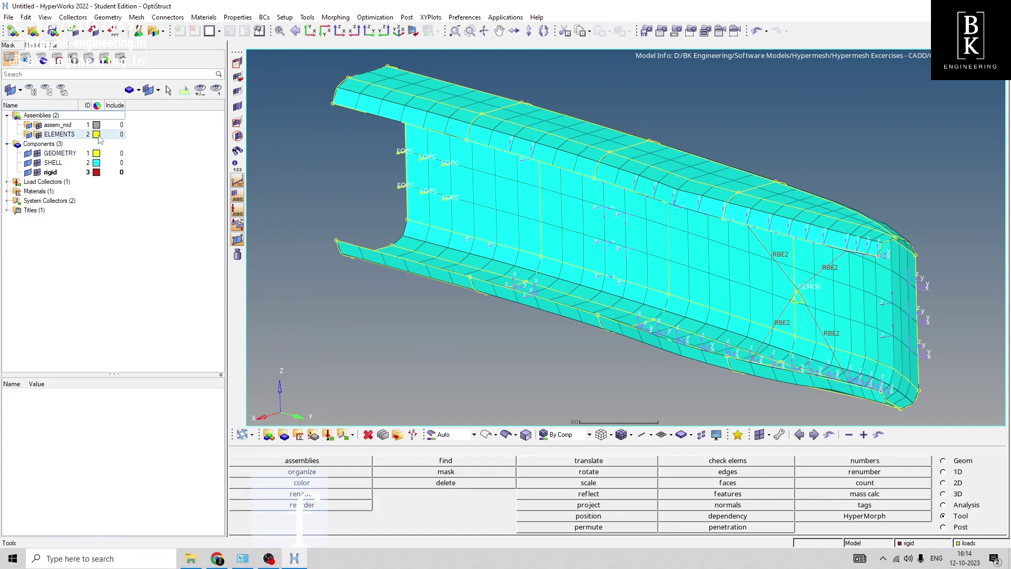
click(96, 134)
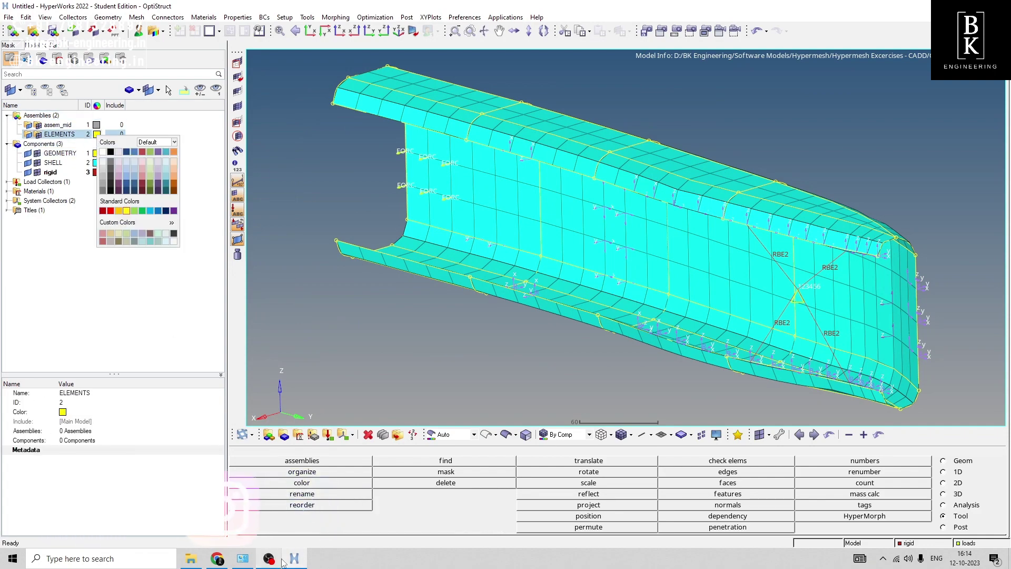
click(217, 558)
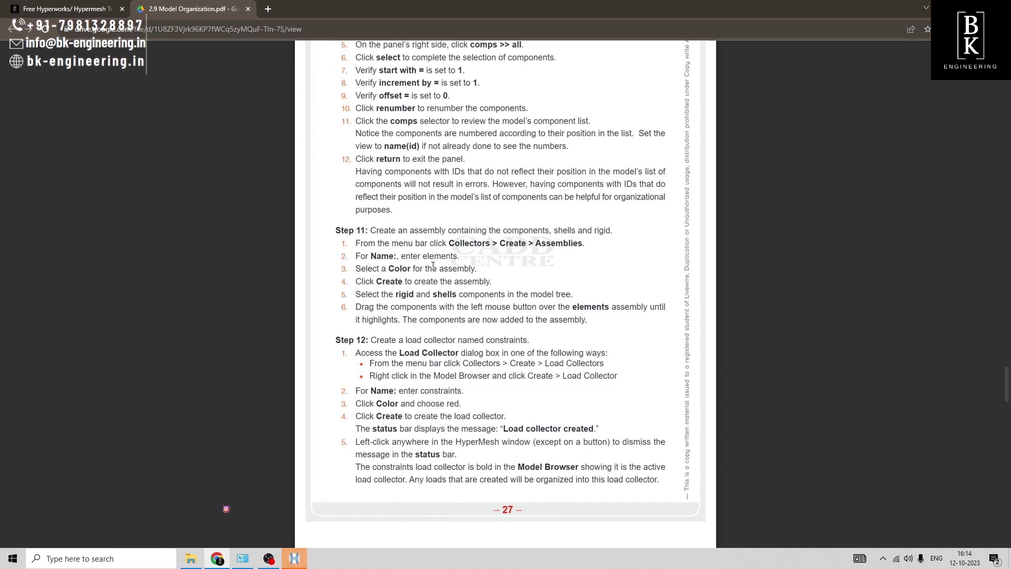
Return to HyperWorks and set the color of the ELEMENTS assembly to purple
click(294, 558)
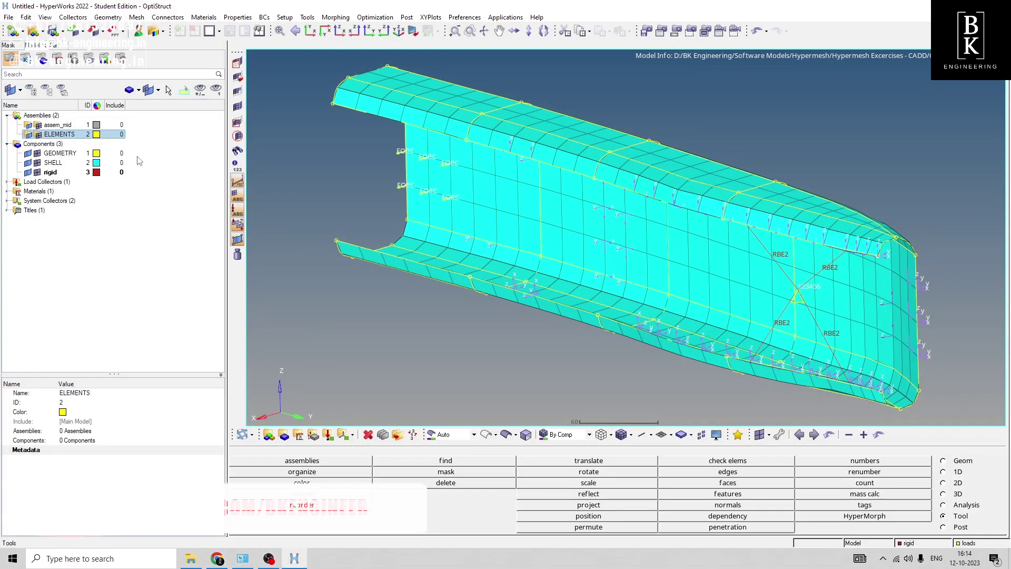
click(97, 135)
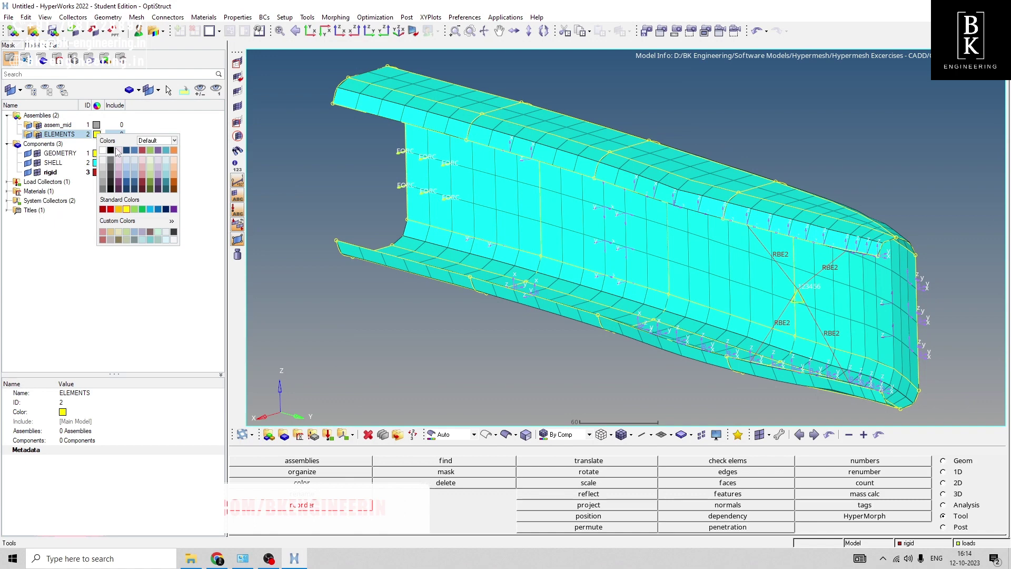
click(158, 150)
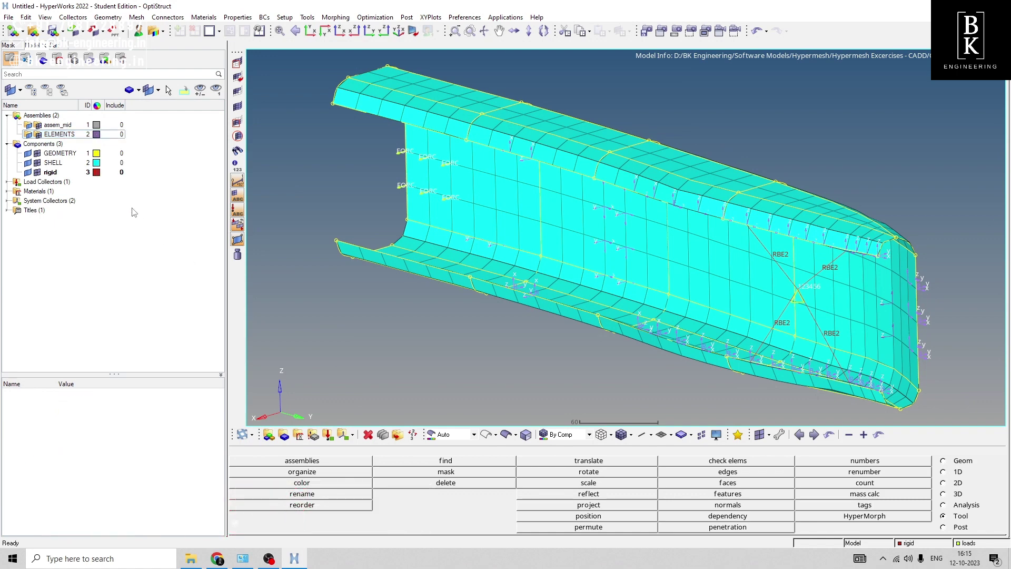
Add the SHELL and rigid components to the ELEMENTS assembly and the GEOMETRY component to the assem_mid assembly
click(50, 173)
ctrl+click(52, 162)
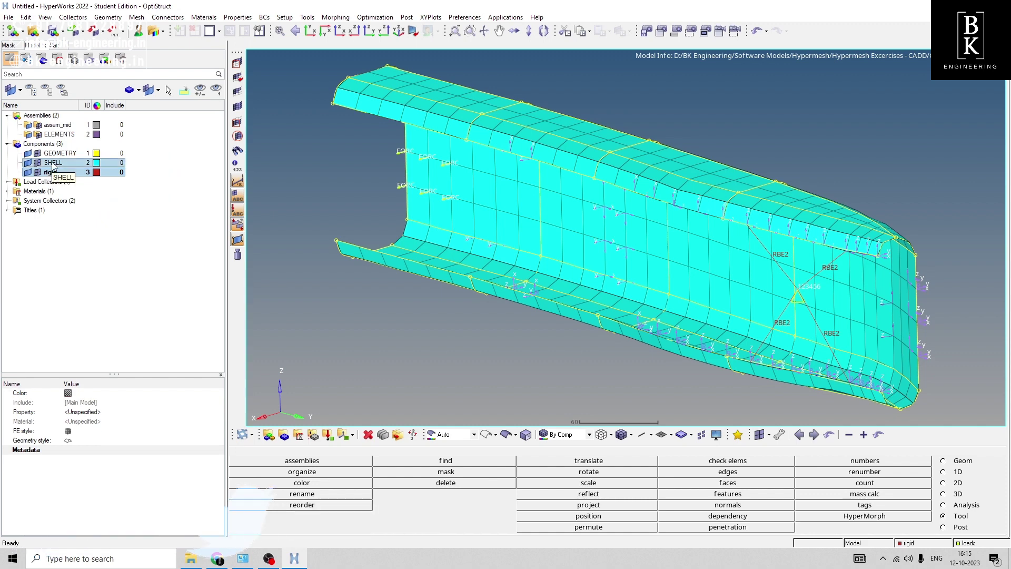
drag(51, 167, 65, 126)
click(62, 154)
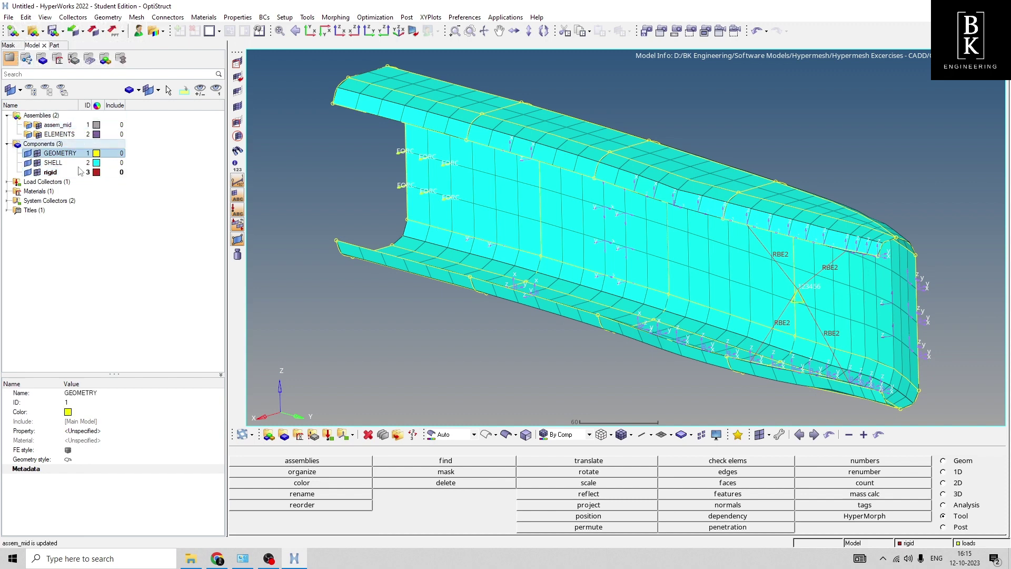
Switch to the browser, check Steps 11 and 12 of the exercise document, and return to HyperWorks
click(294, 561)
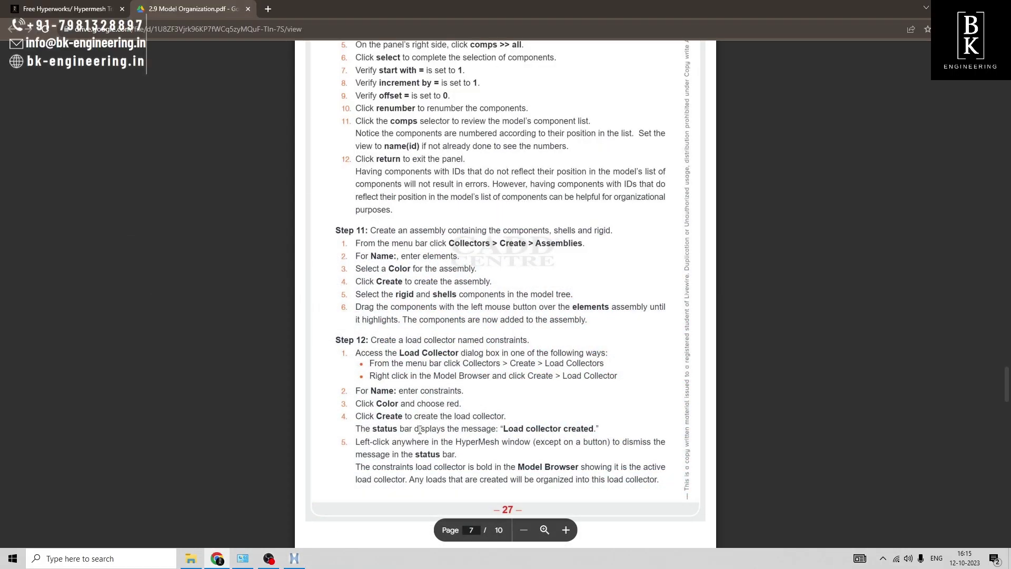
scroll(420, 429, down, 3)
scroll(420, 429, up, 2)
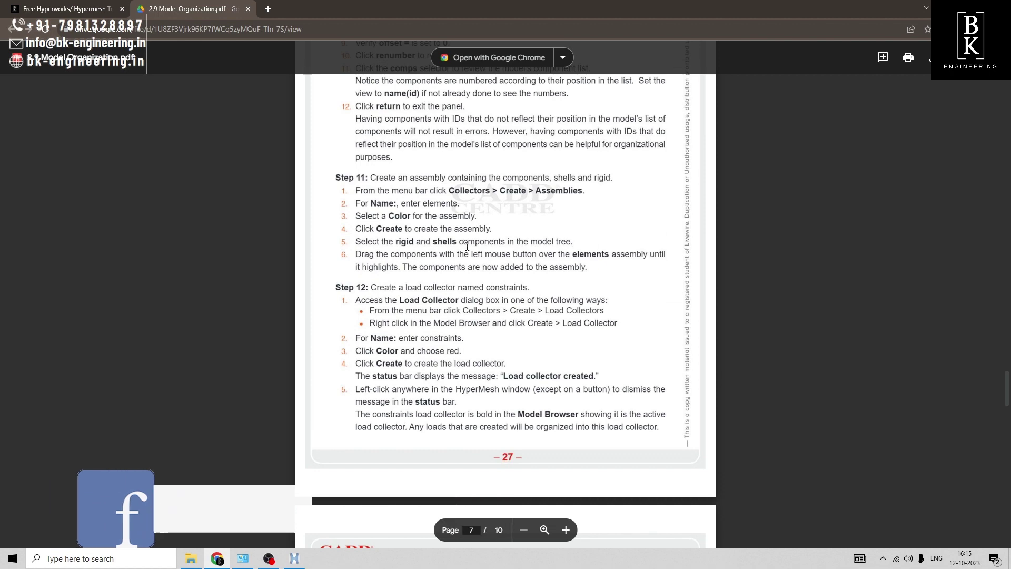
scroll(479, 262, up, 3)
scroll(478, 261, down, 4)
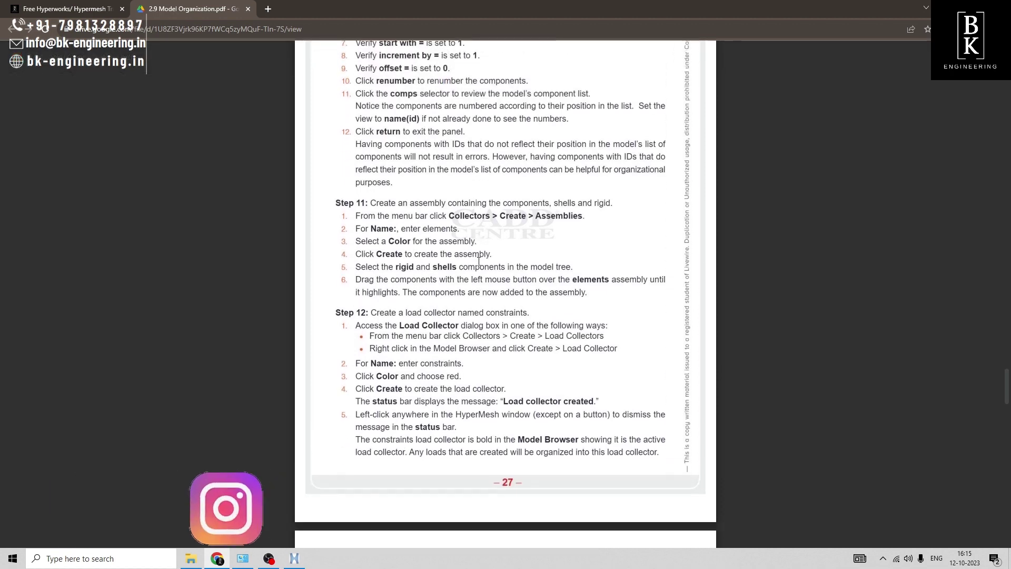
click(303, 564)
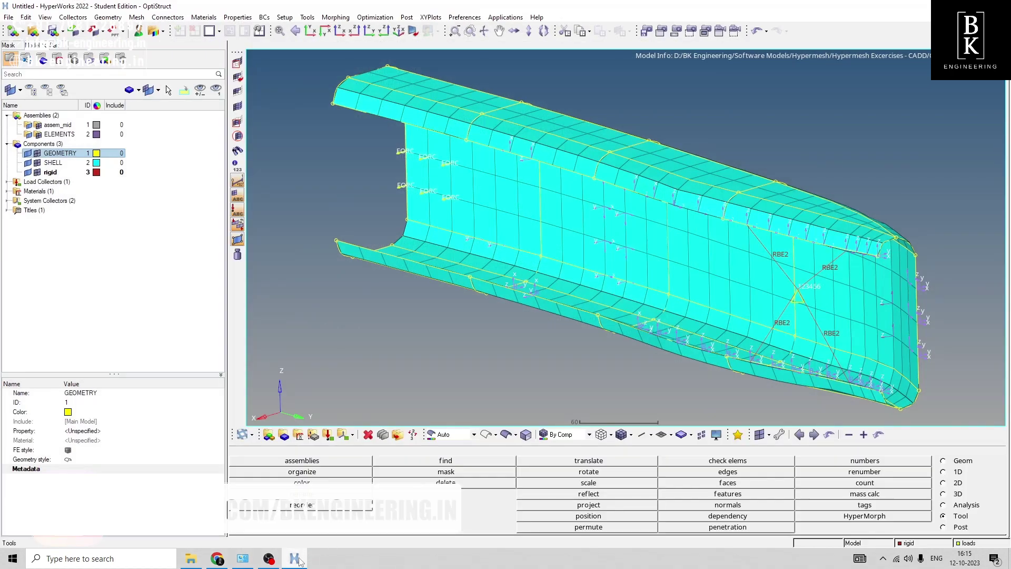
Rename the assem_mid assembly as ASSEMNBLY GEOM
click(60, 126)
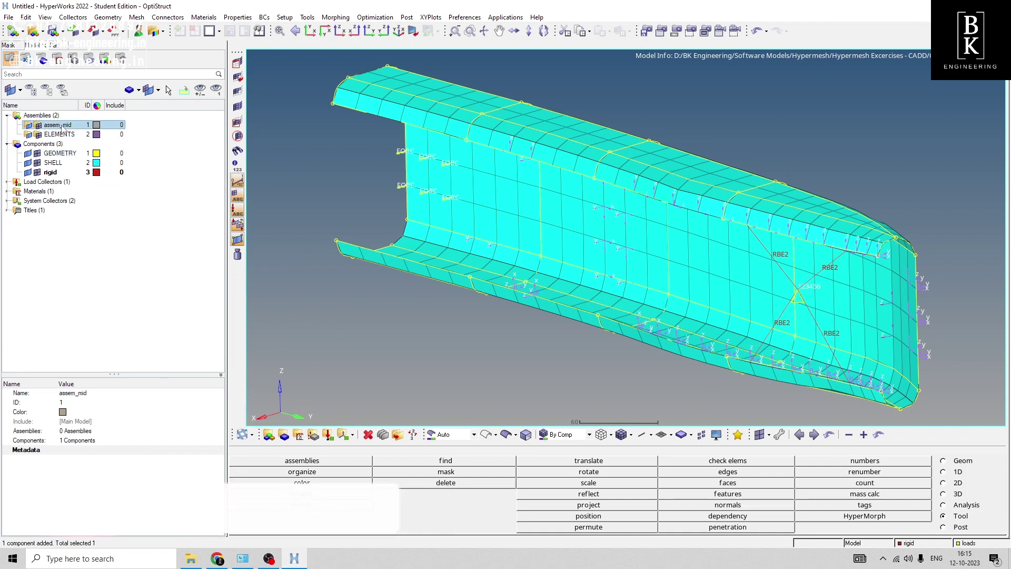
right_click(62, 127)
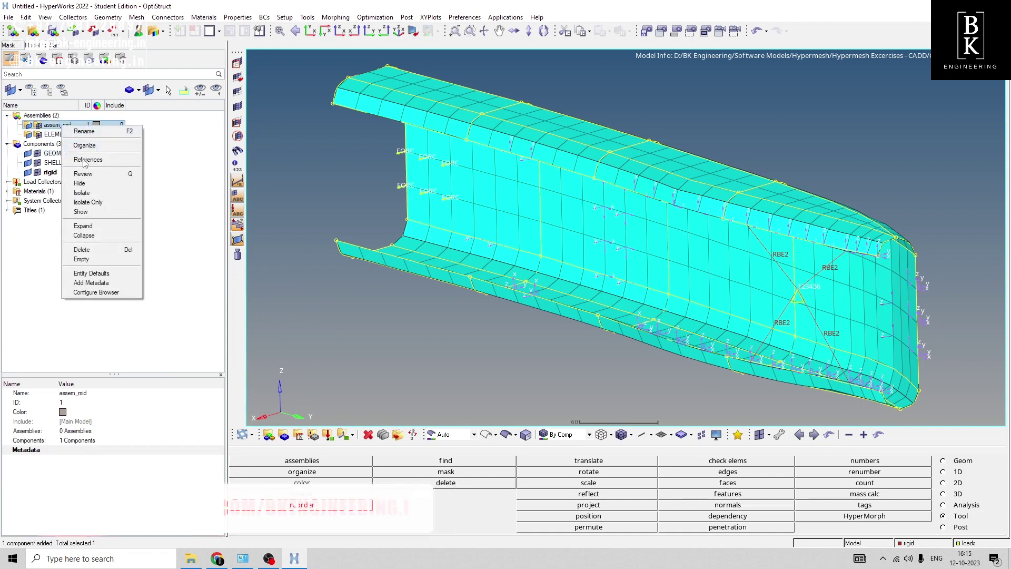
click(84, 131)
text(A)
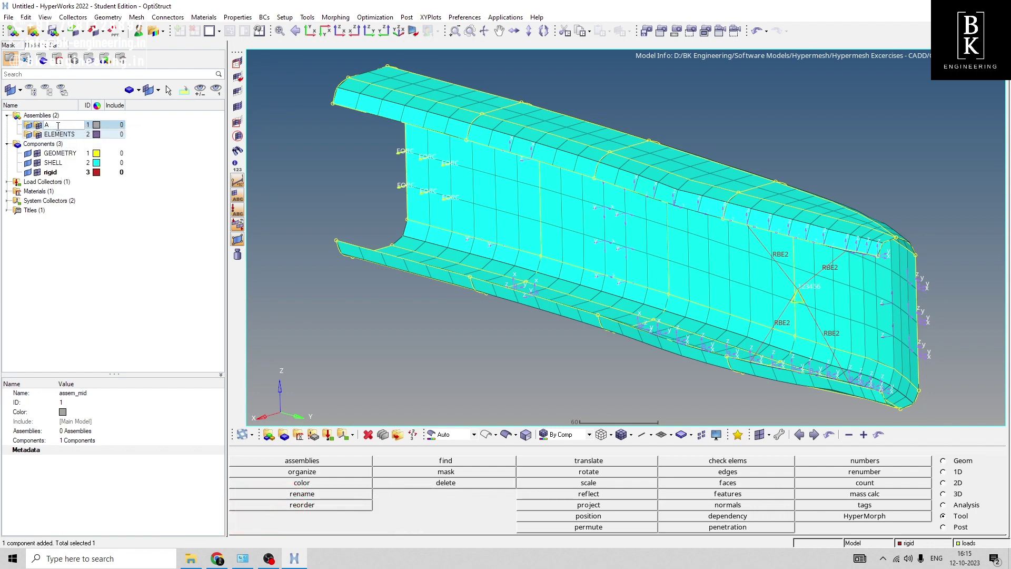
text(SSEMNB)
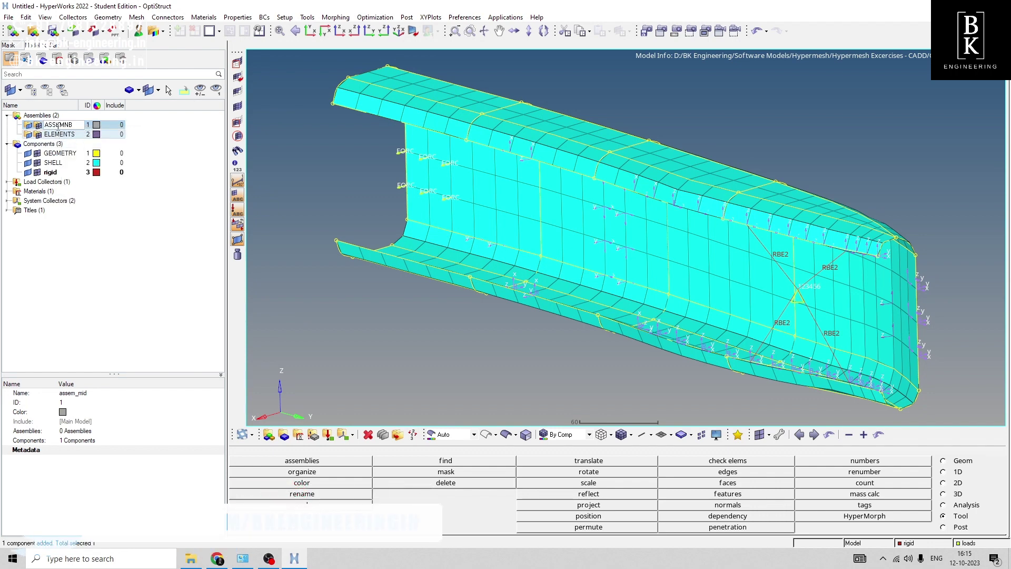
text(LY GE)
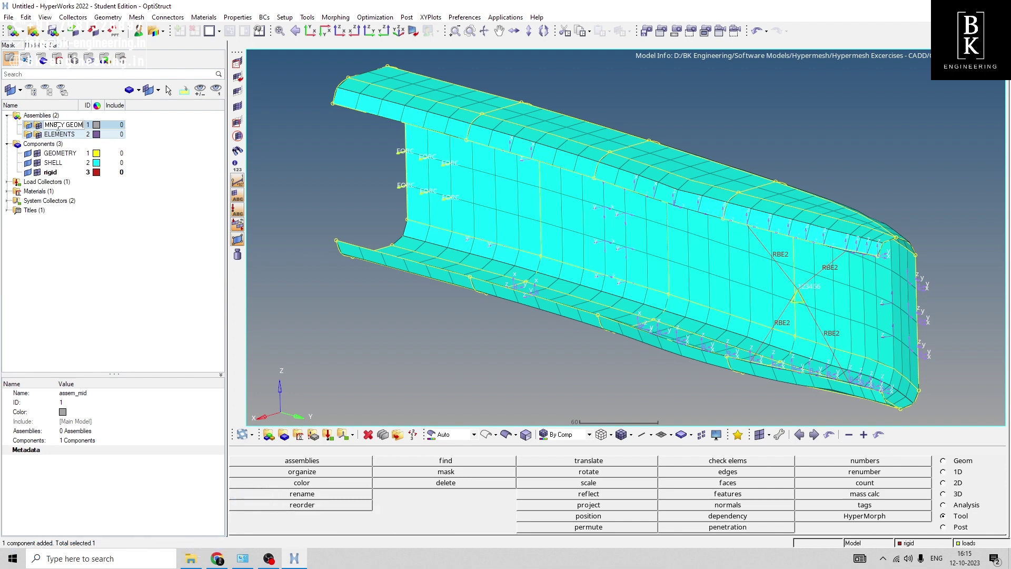
text(OM)
click(145, 212)
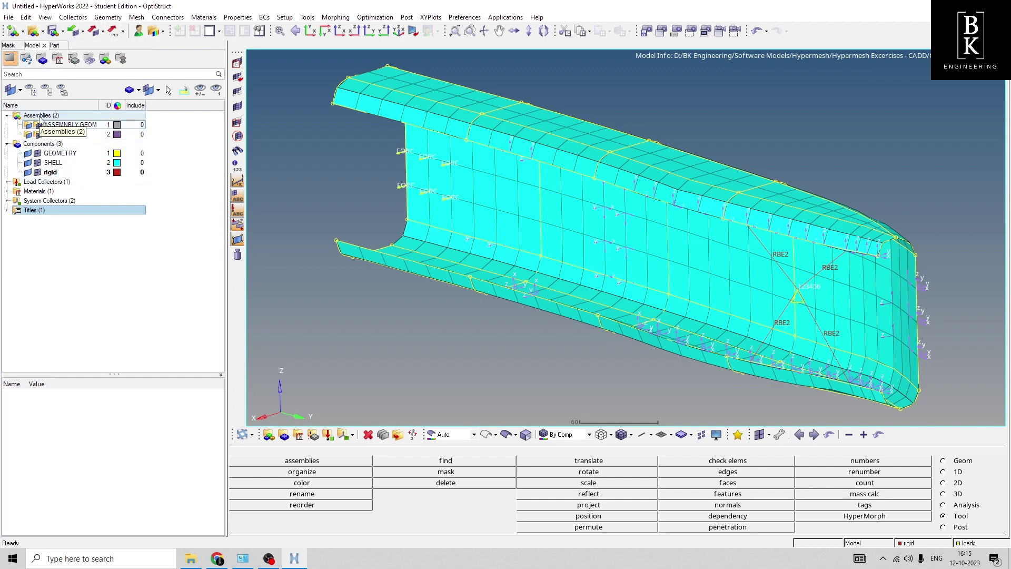
Examine the components inside the ASSEMNBLY GEOM and ELEMENTS assemblies, then restore the full model tree
double_click(38, 115)
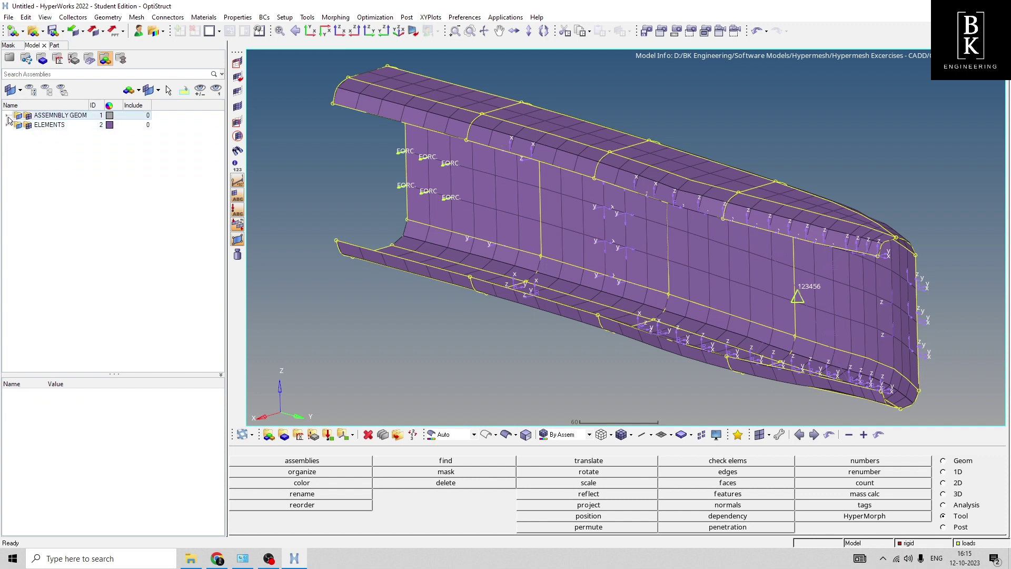
click(8, 116)
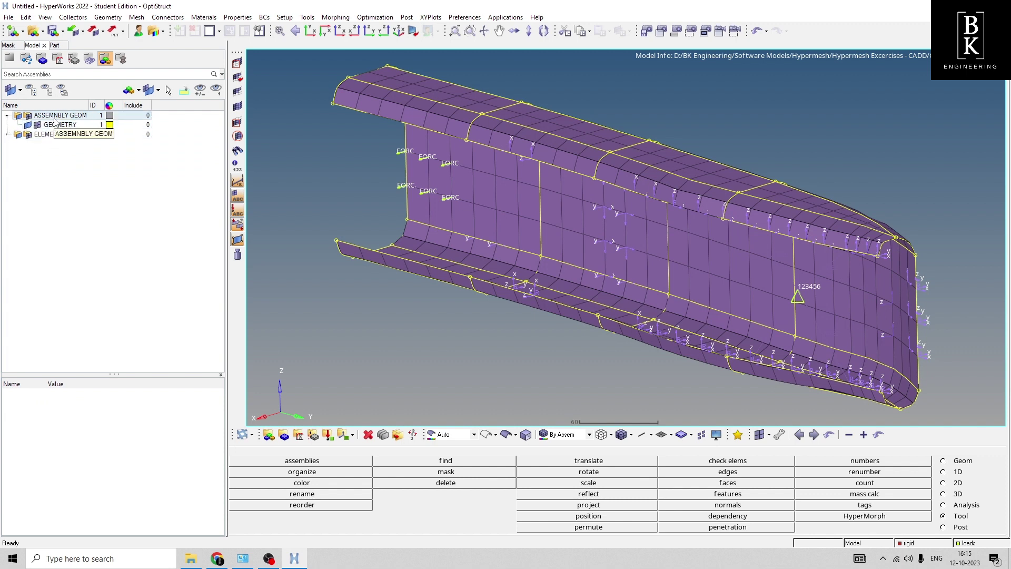
click(7, 135)
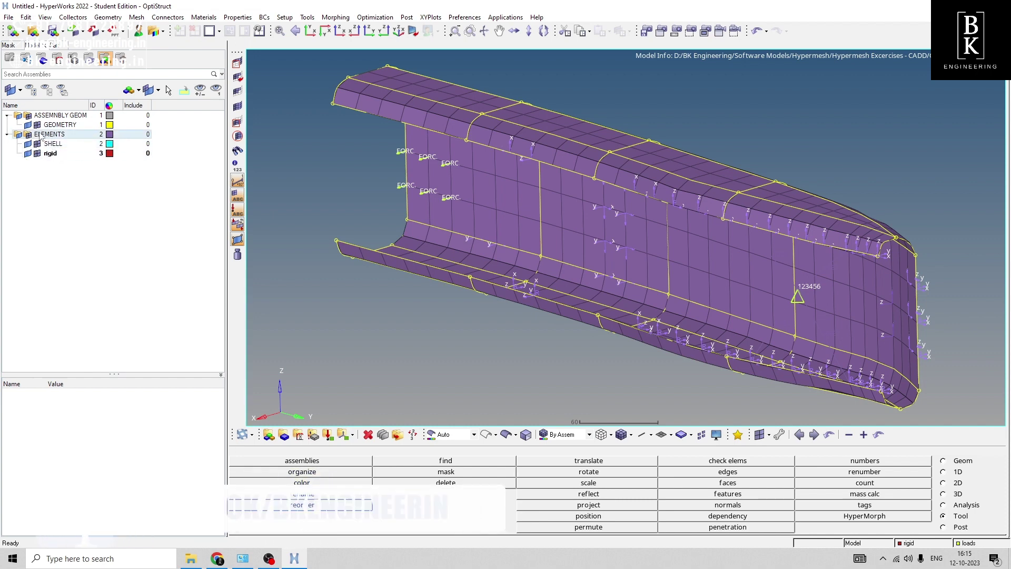
click(16, 60)
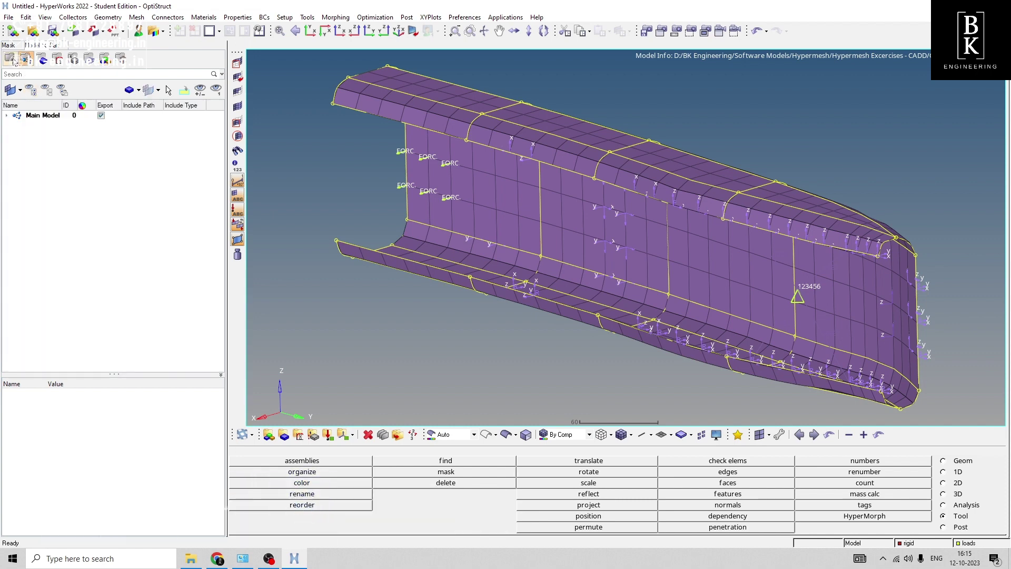
click(12, 59)
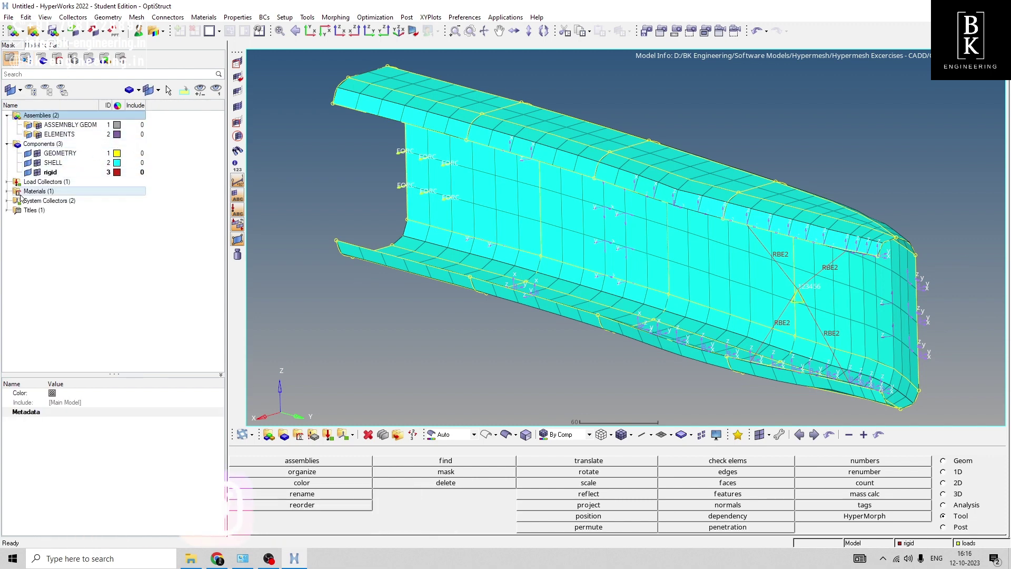
List the existing load collectors, read Step 12 of the exercise document in the browser, and return to HyperWorks
click(7, 181)
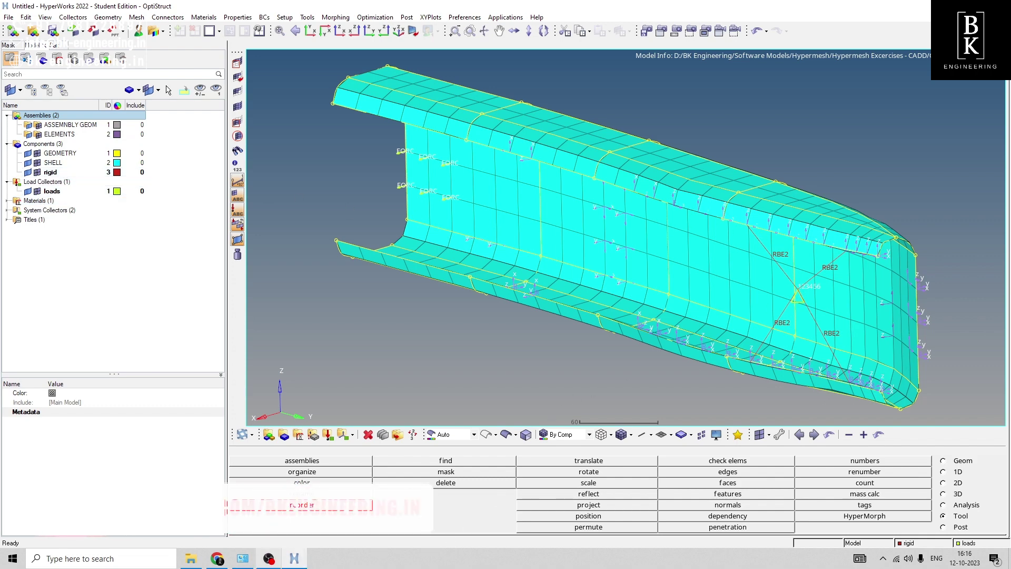
click(217, 558)
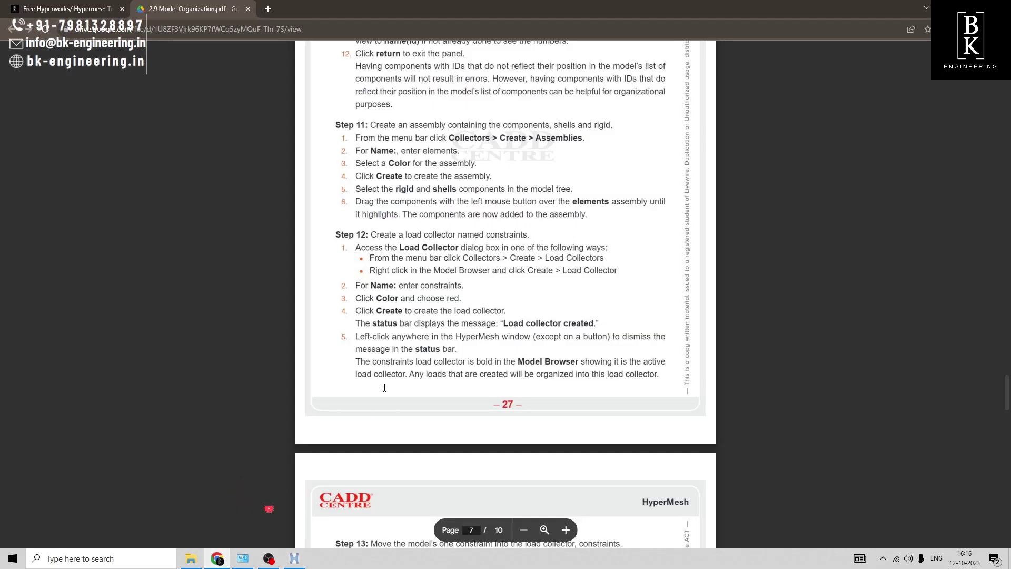
scroll(393, 379, down, 4)
scroll(393, 379, up, 1)
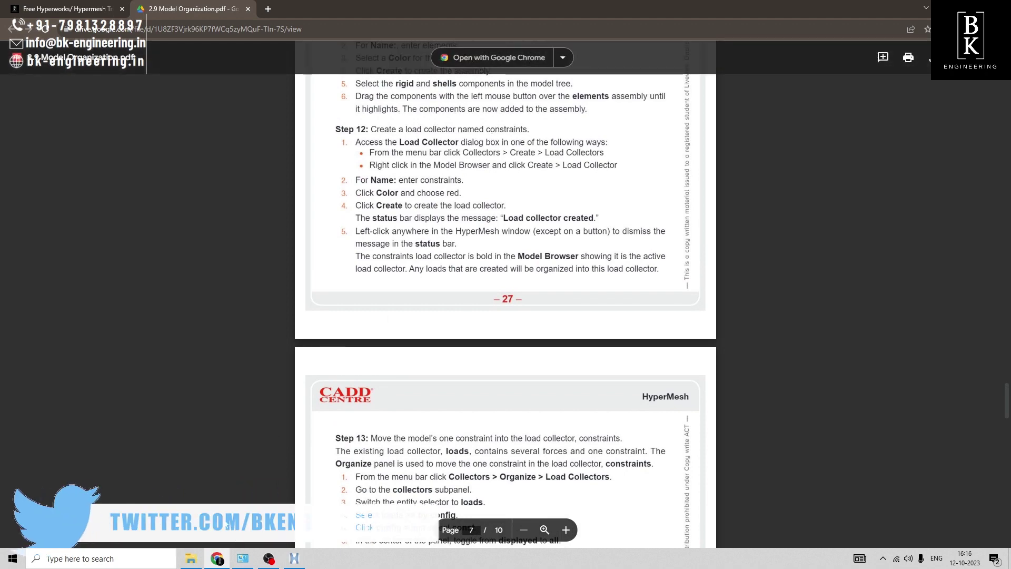
click(294, 558)
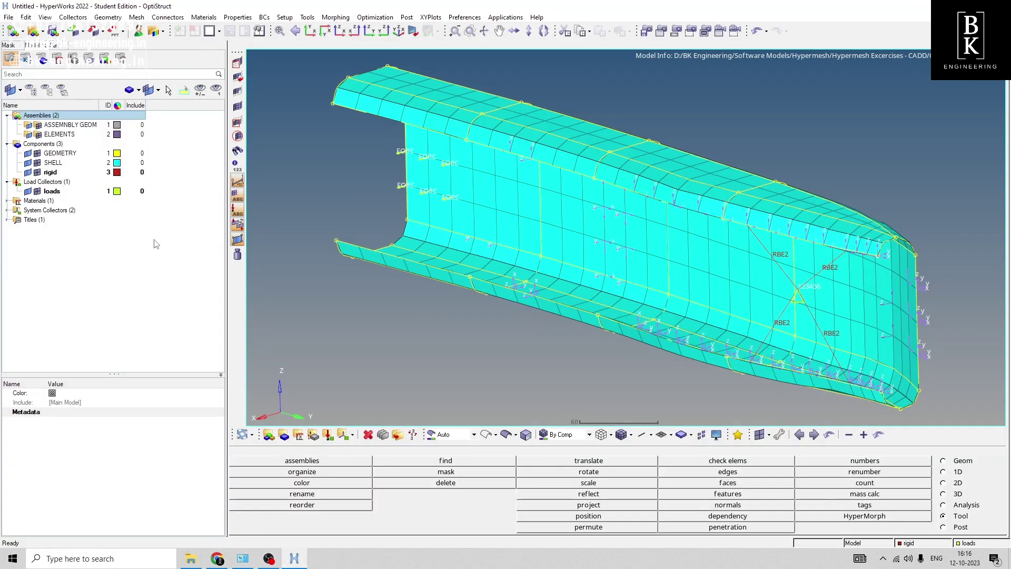
right_click(157, 243)
mouse_move(178, 244)
click(246, 232)
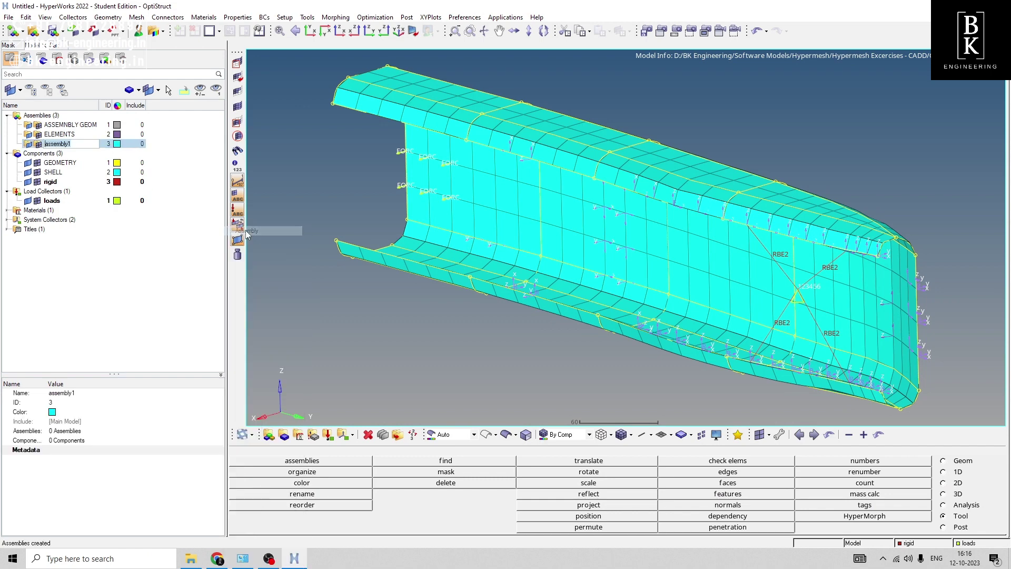
click(156, 244)
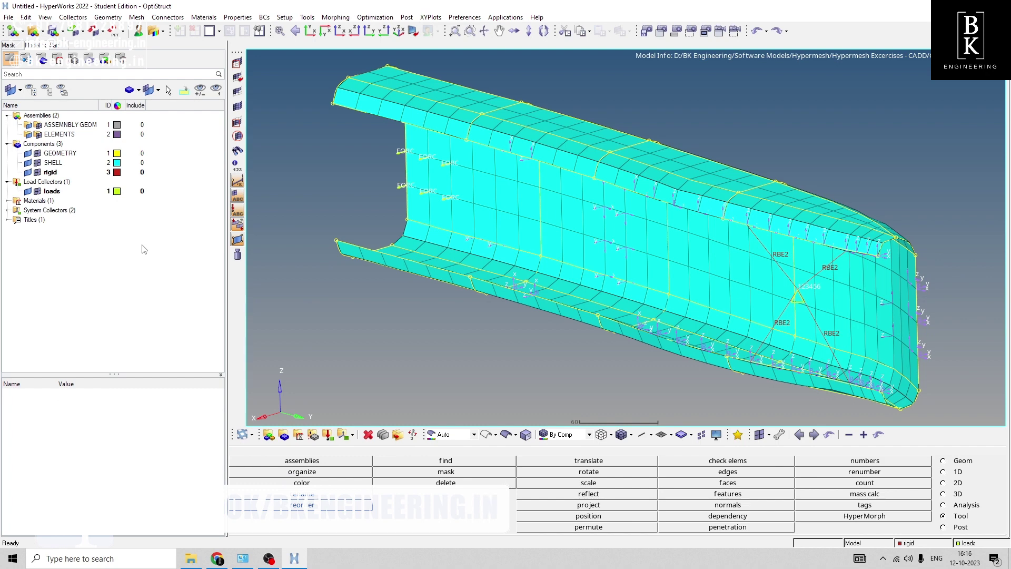
Create a new load collector in the model and name it CONSTRAIN
right_click(142, 247)
mouse_move(174, 250)
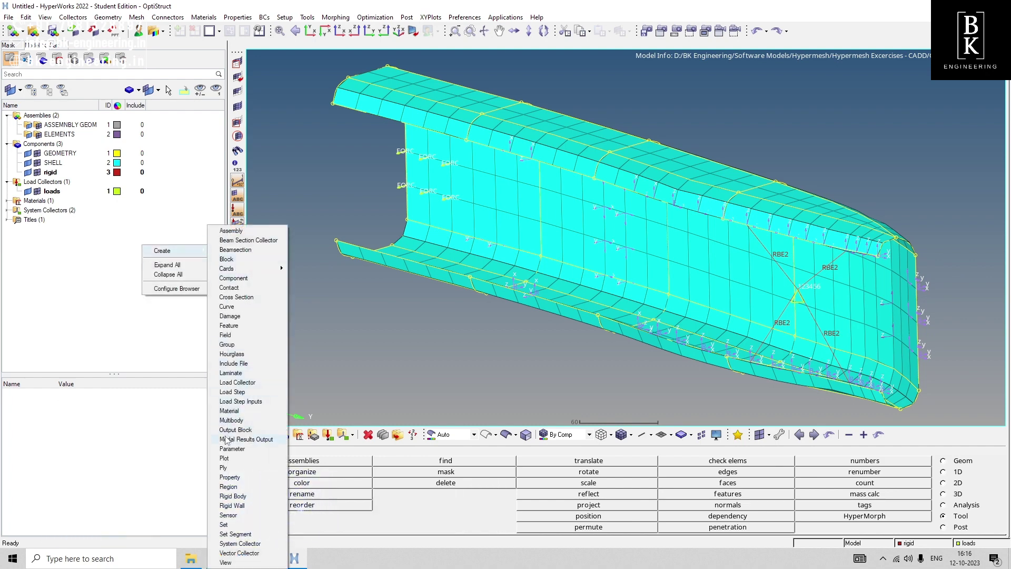
click(240, 382)
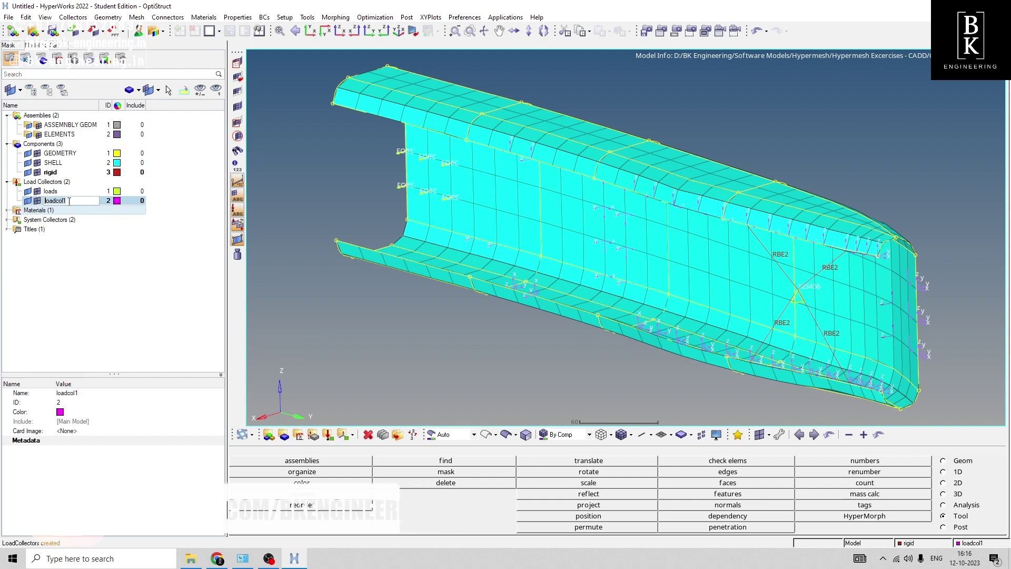
text(CO)
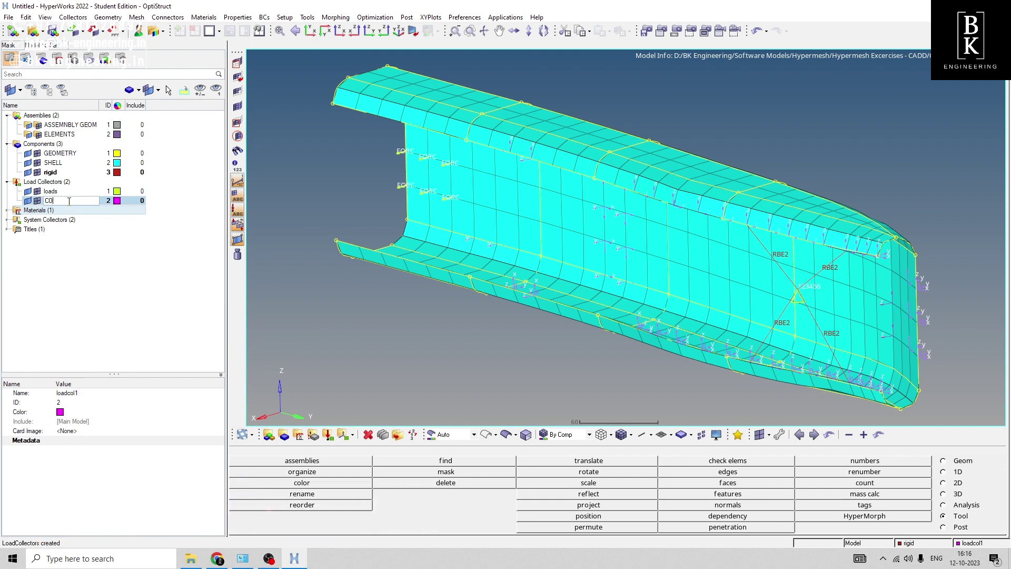
text(NST)
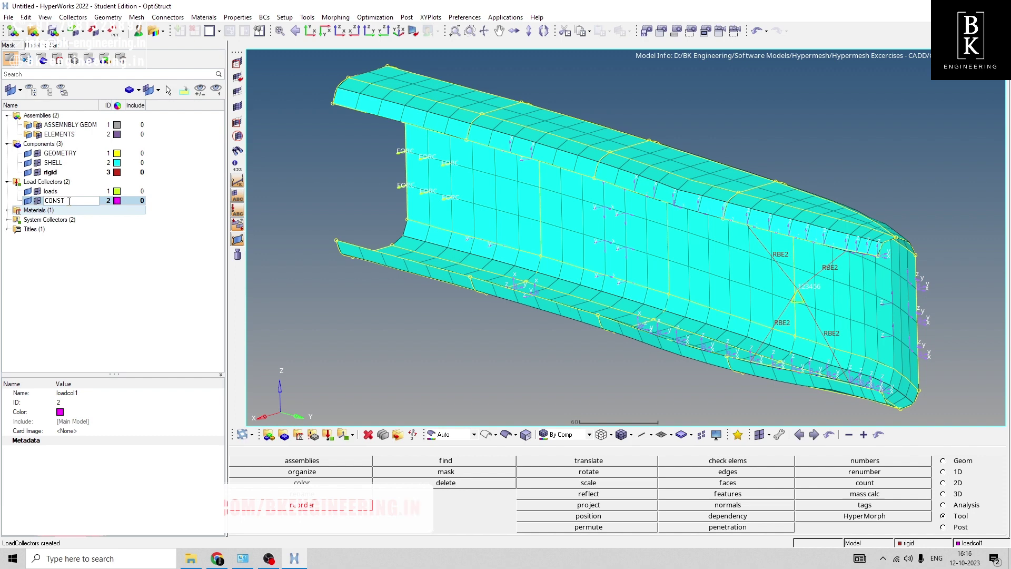
text(RAIN)
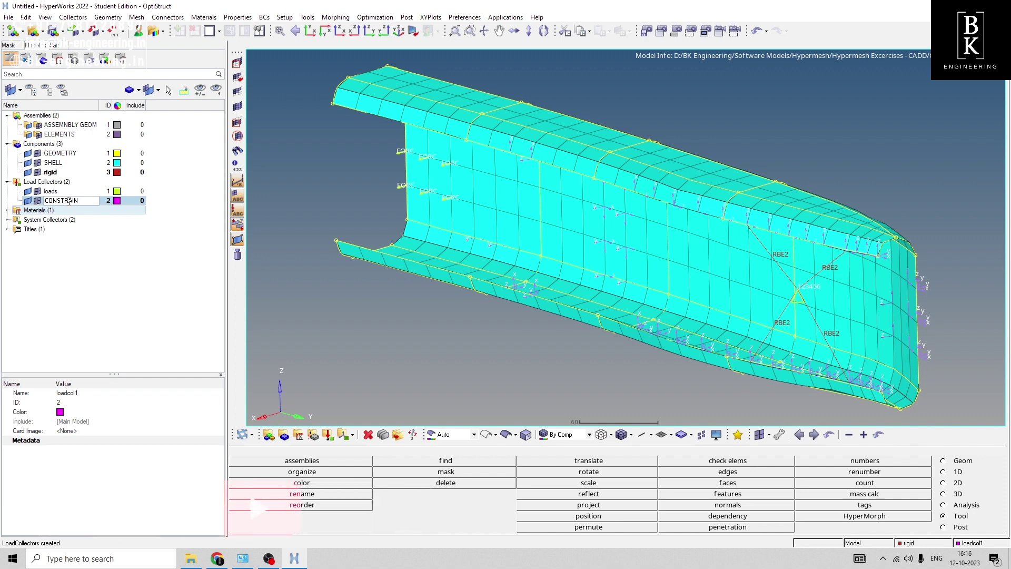
key(Return)
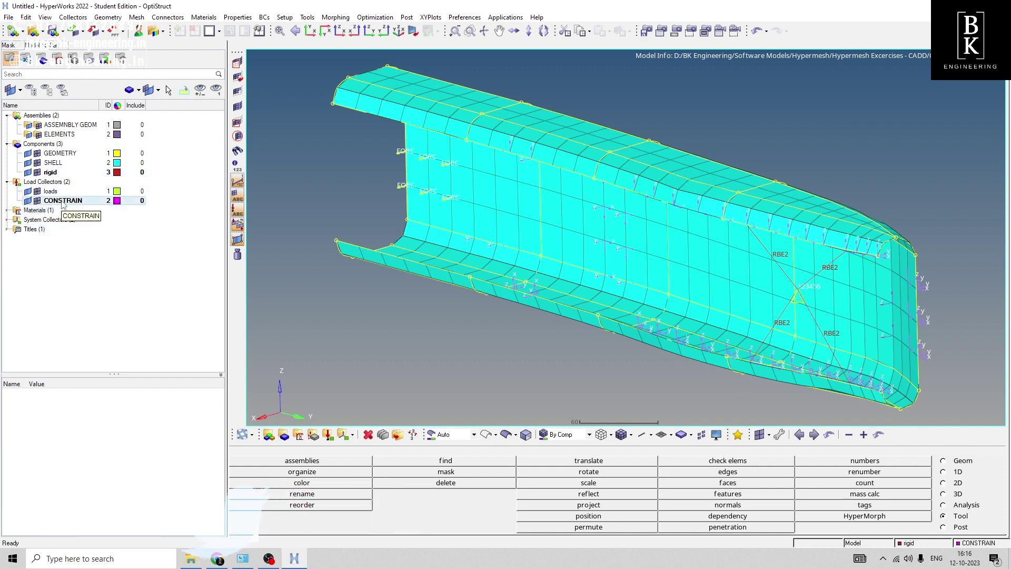
Switch to the browser and read Step 13 of the exercise document on moving the constraint into the load collector
click(216, 559)
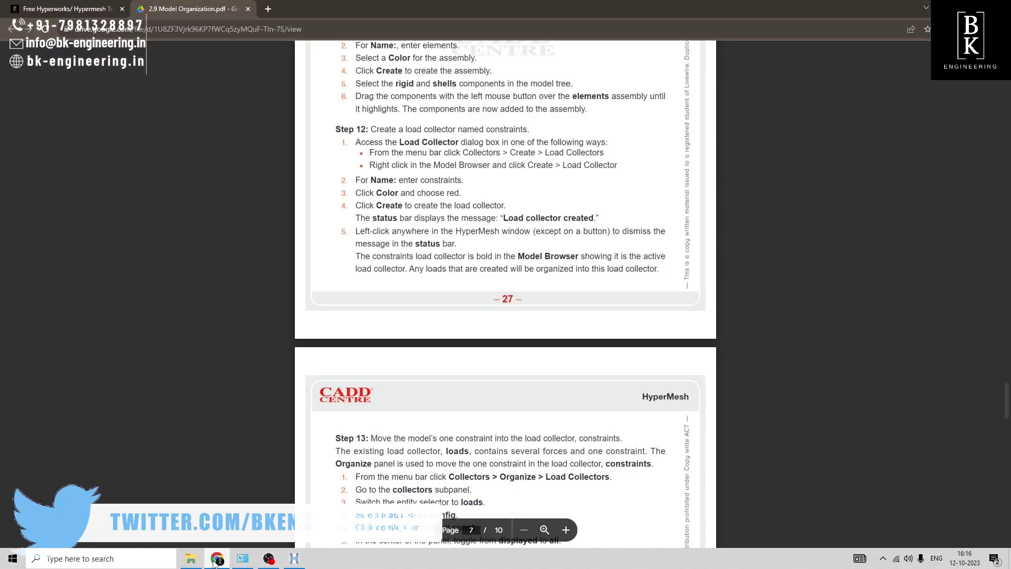
scroll(447, 224, down, 1)
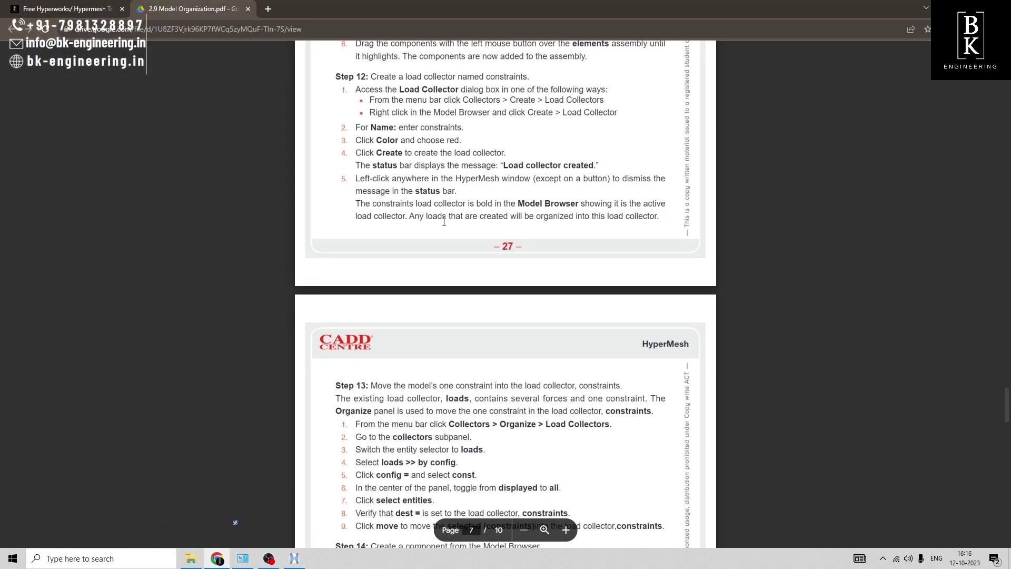
scroll(444, 221, down, 1)
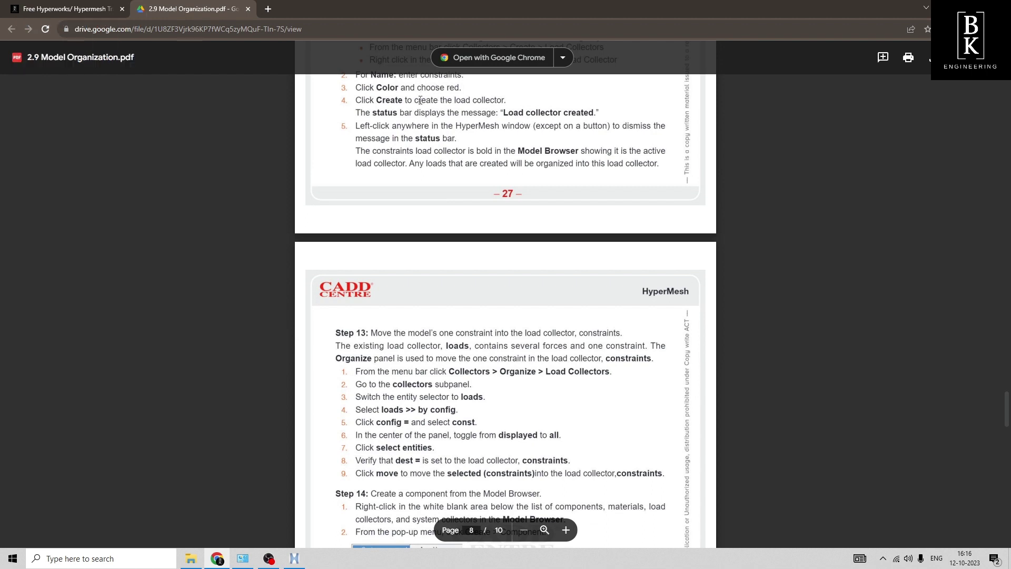
Read the remaining Step 13 instructions and the start of Step 14 in the exercise document, and return to HyperWorks
mouse_move(274, 555)
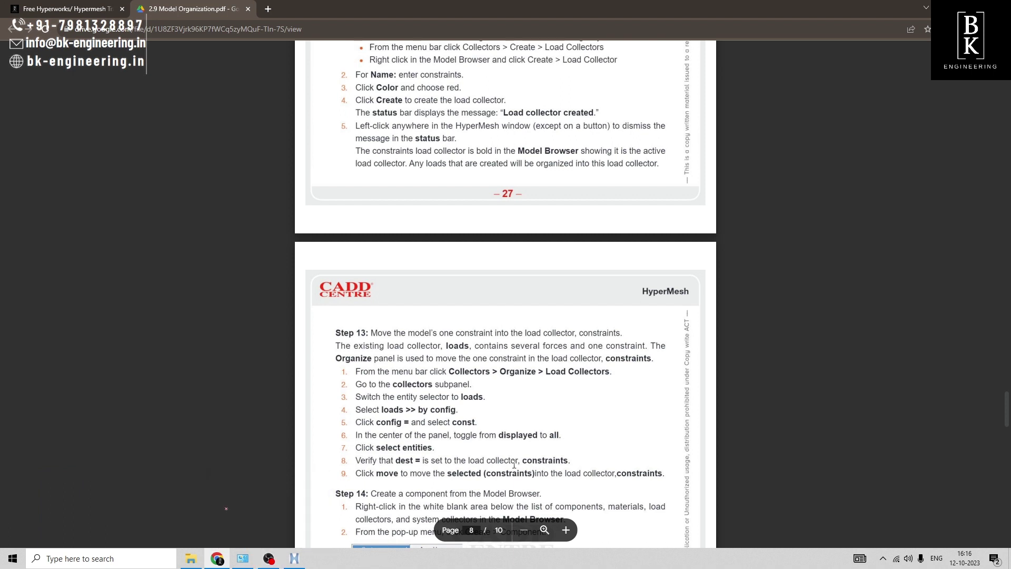
scroll(514, 465, down, 1)
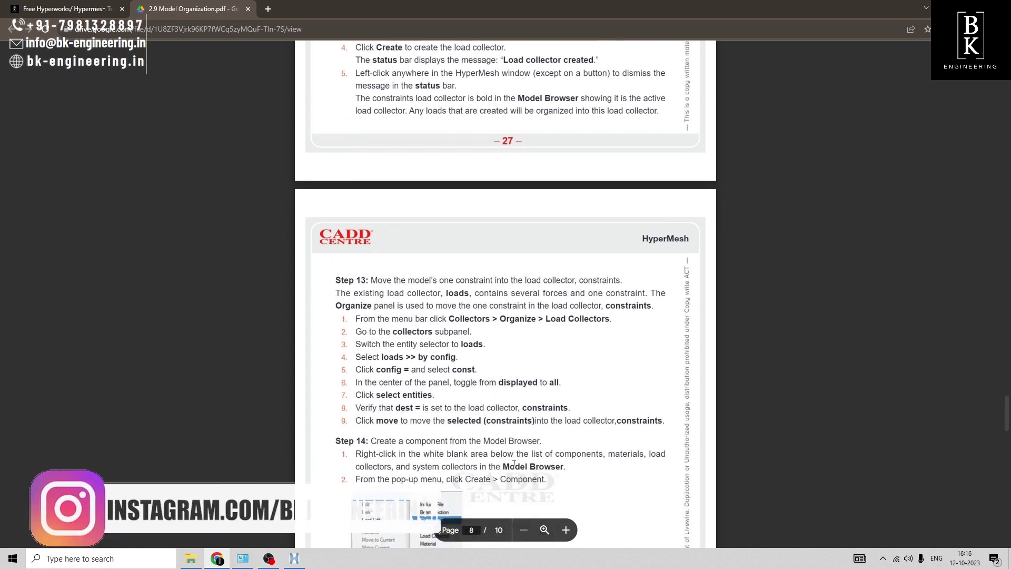
scroll(514, 465, down, 1)
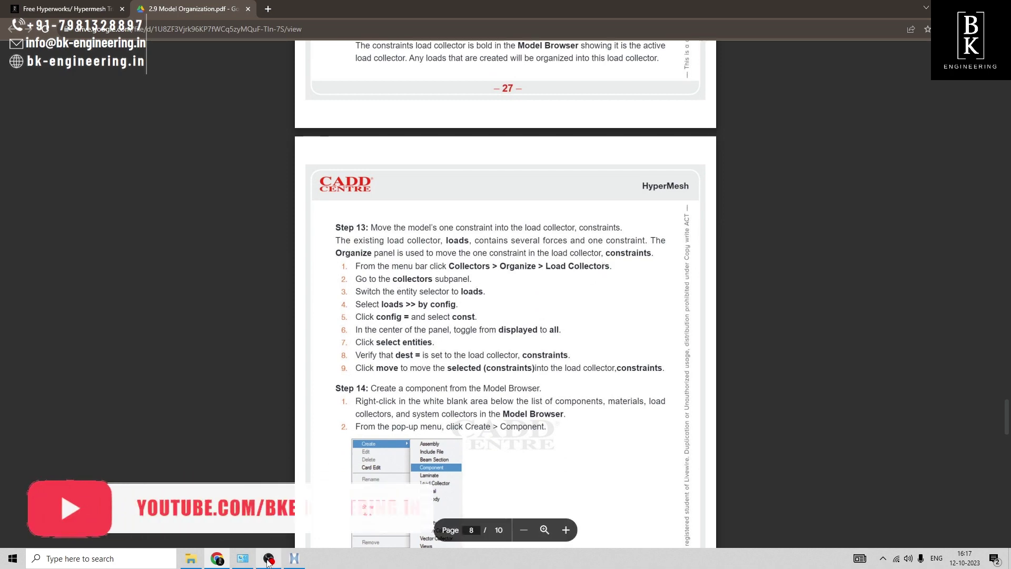
click(294, 558)
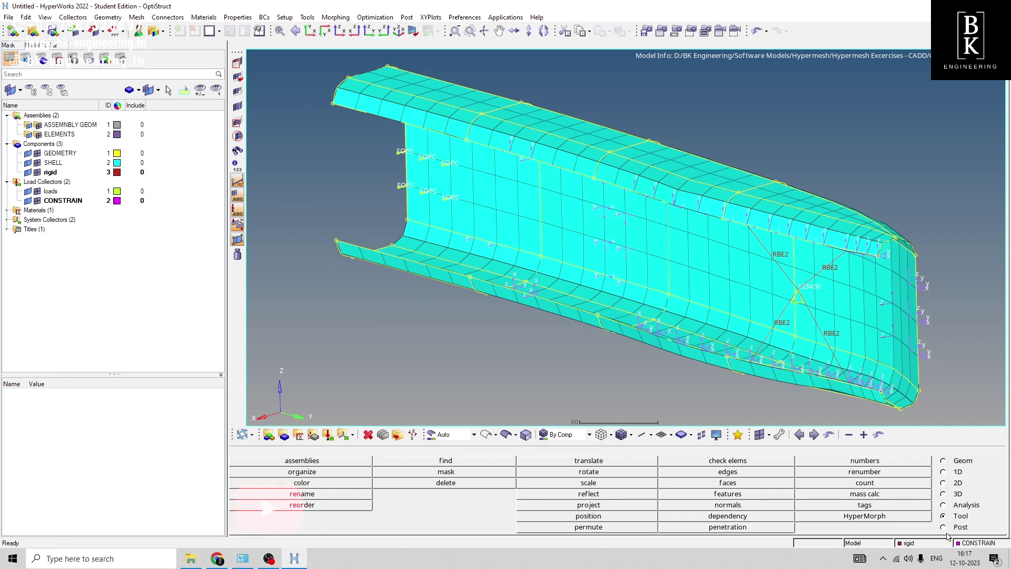
Start the Organize tool for collectors and set the entity type to loads
click(301, 471)
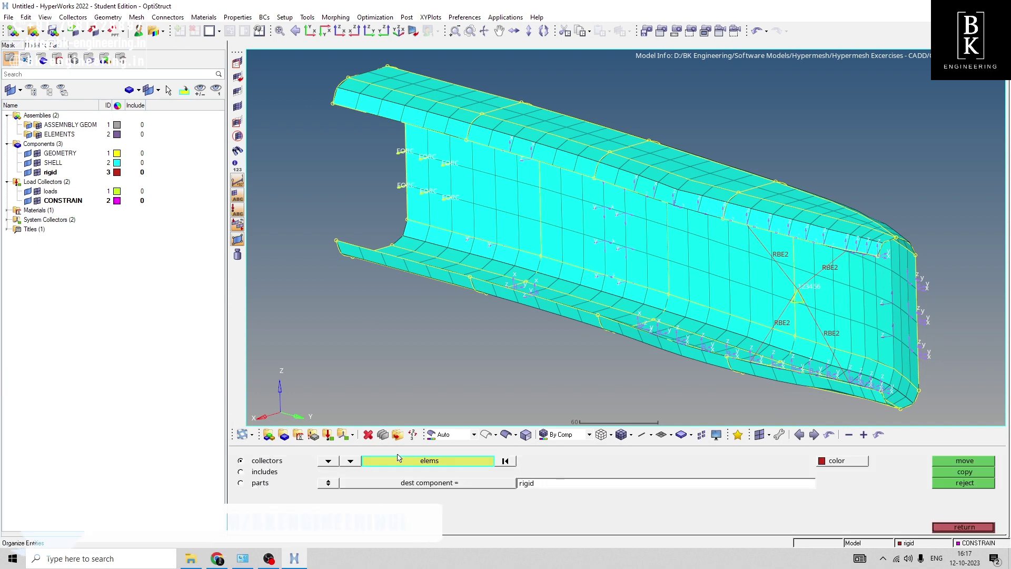
click(328, 461)
click(387, 466)
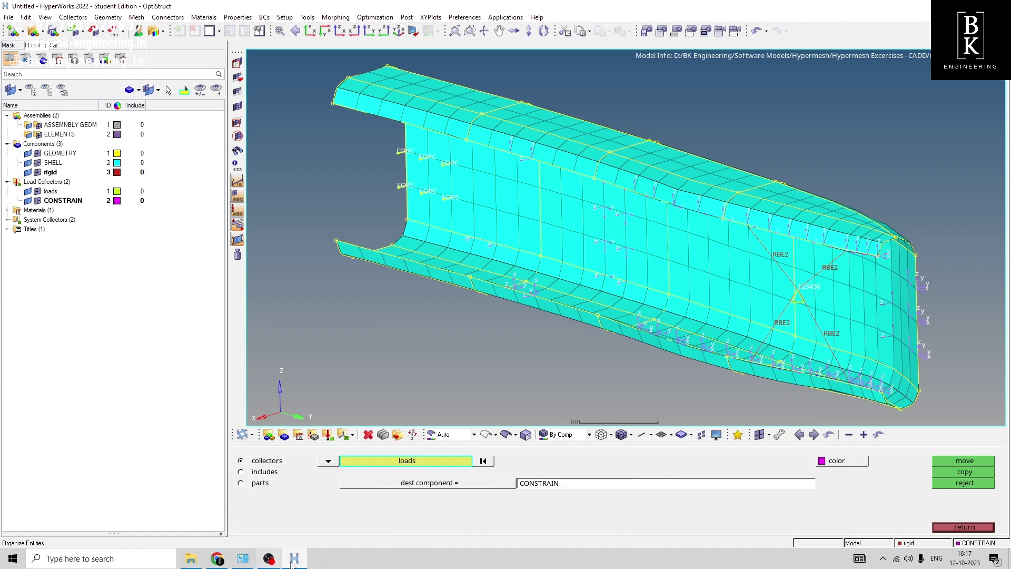
Check in the browser how Step 13 selects the constraint by configuration, and switch back to HyperWorks
click(217, 558)
scroll(457, 319, down, 2)
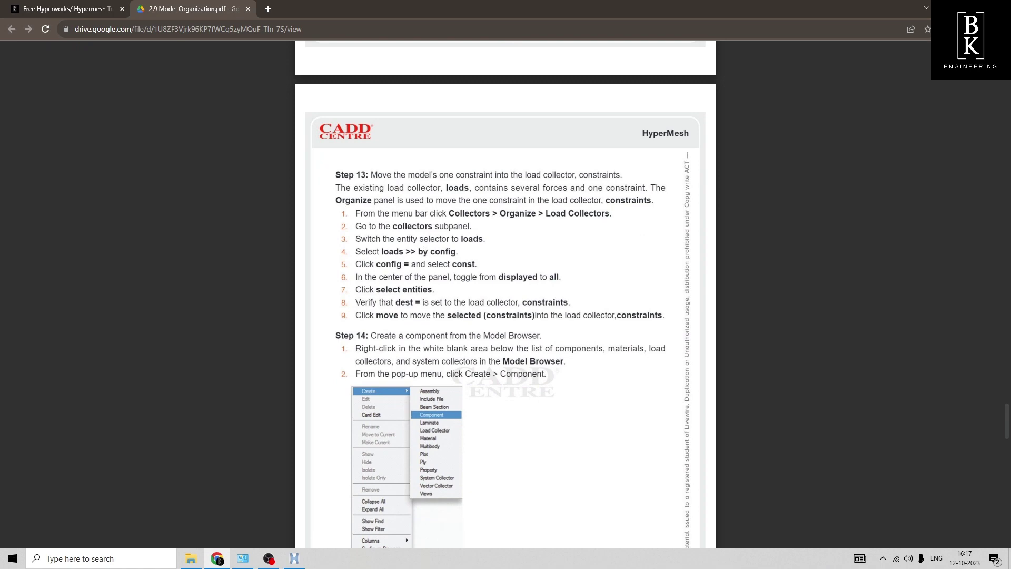
click(294, 558)
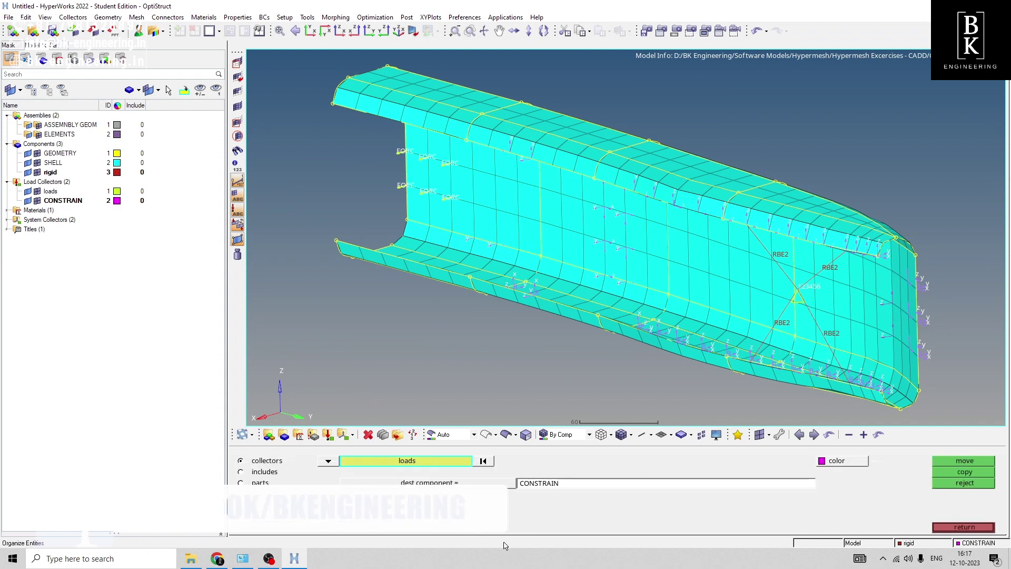
Select all loads of config const and type SPC, move them into the CONSTRAIN load collector, and leave the Organize tool
click(388, 461)
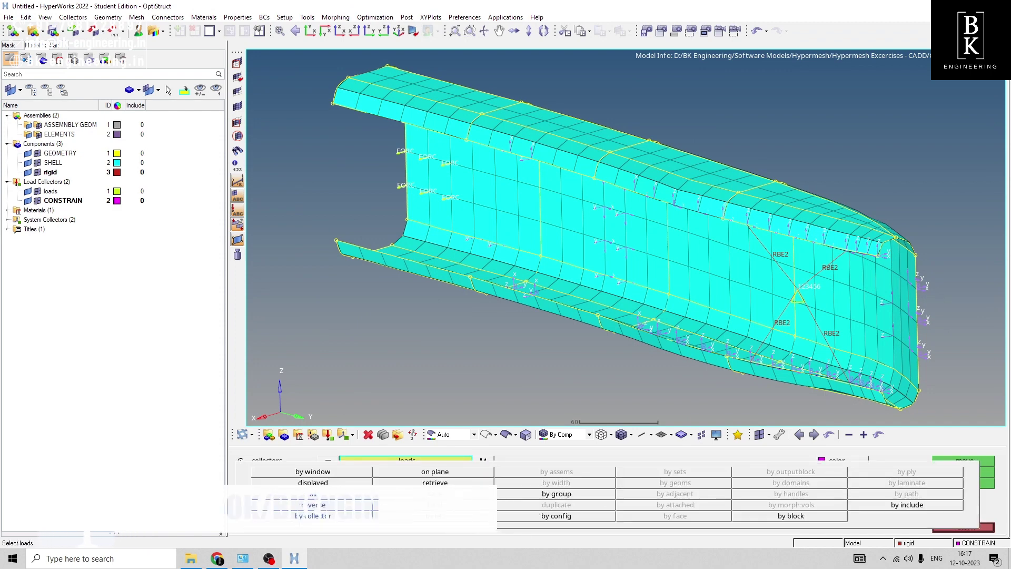
click(553, 516)
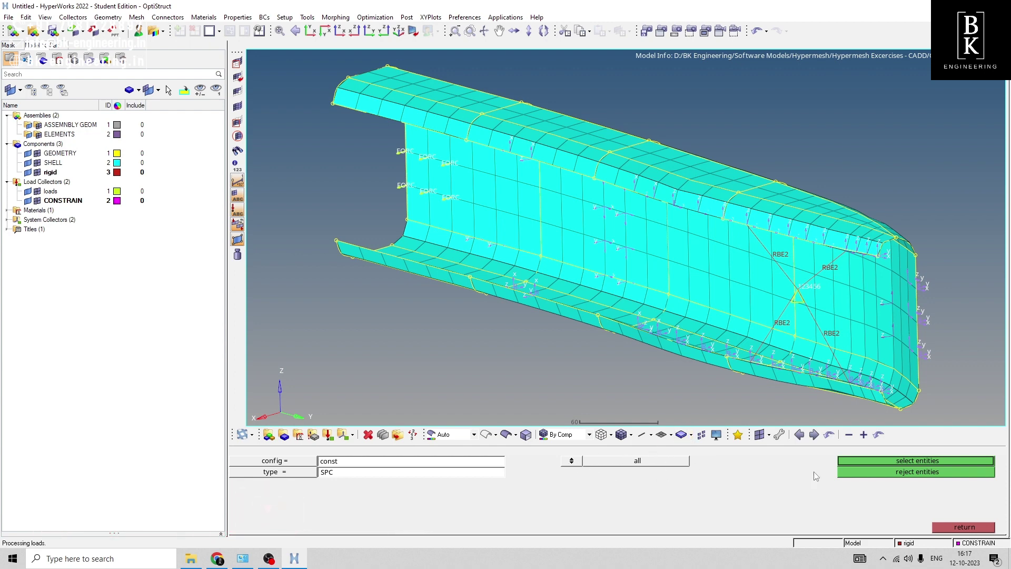
click(896, 462)
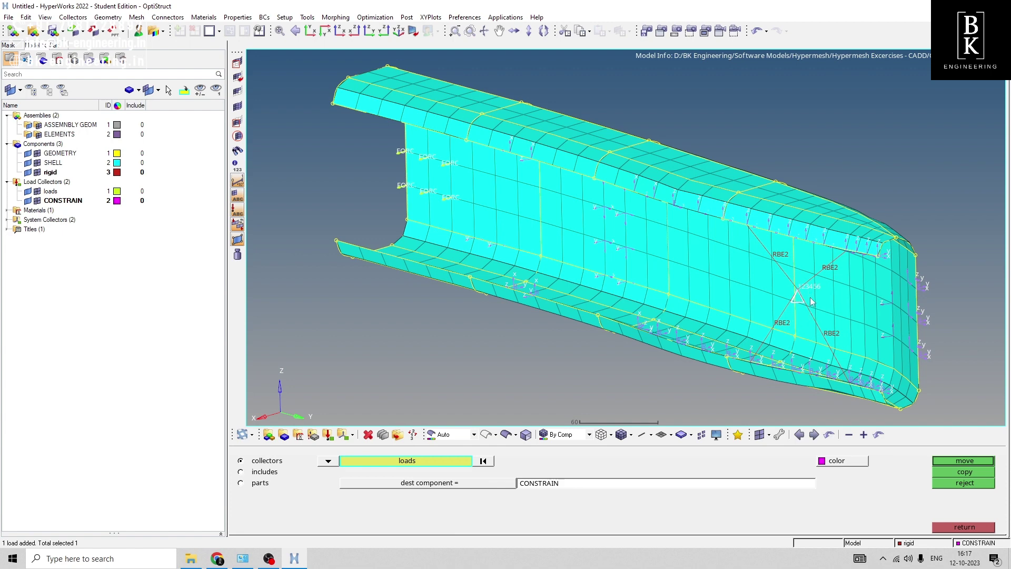
click(951, 462)
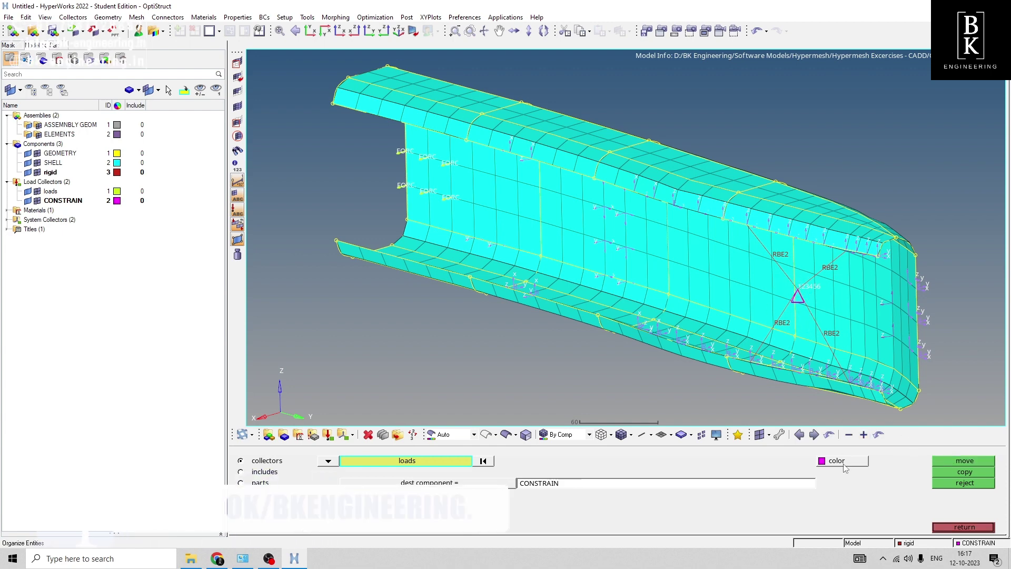
click(942, 525)
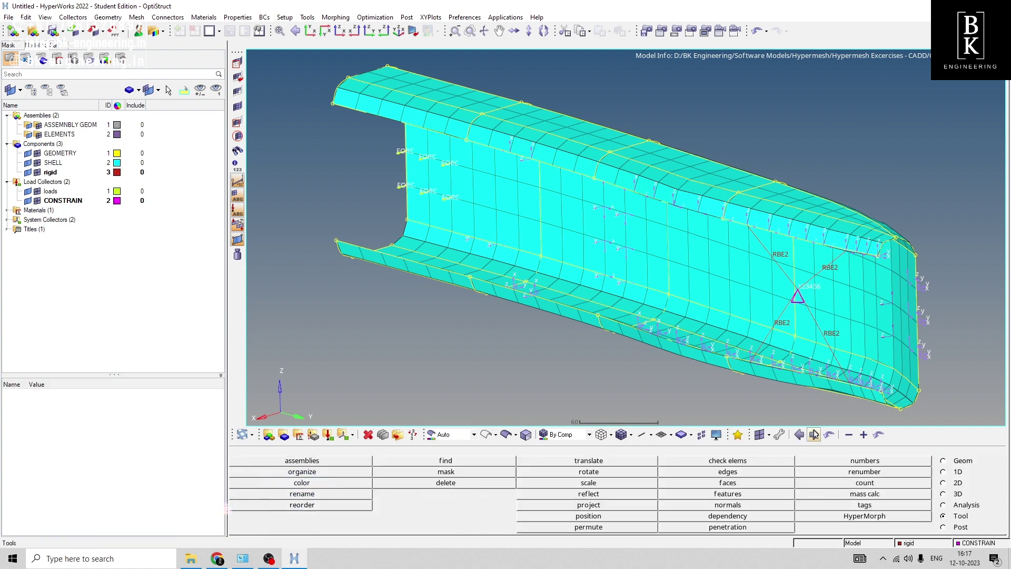